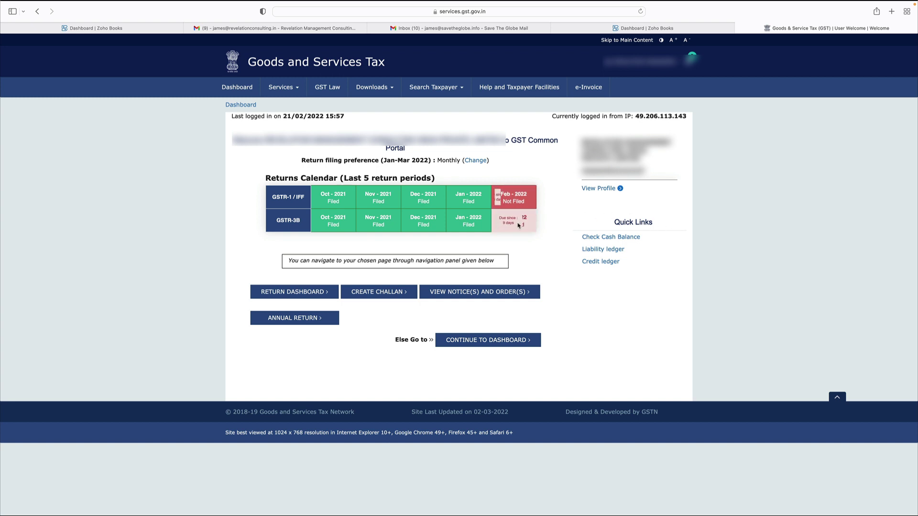
Step: Review the February 2022 entries in Purchases > Expenses, then return to the Zoho Books dashboard
{"action": "mouse_move", "coordinate": [519, 229]}
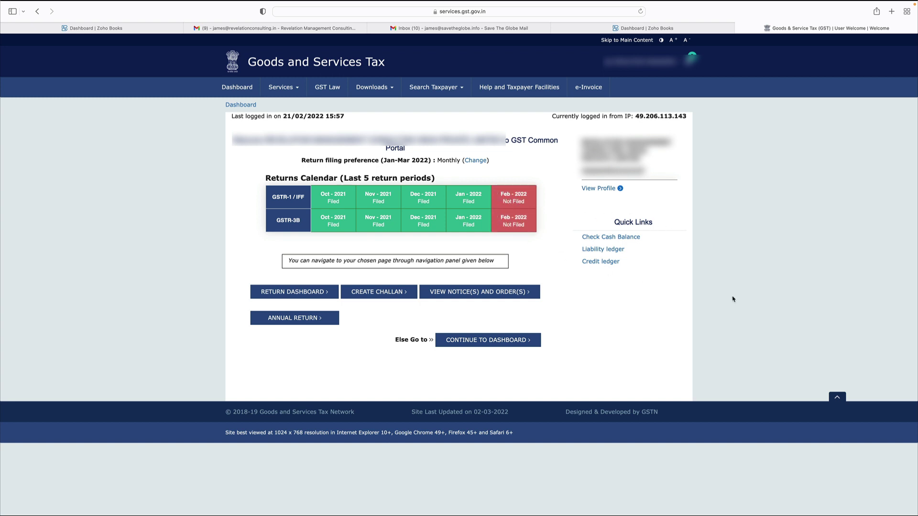
{"action": "left_click", "coordinate": [703, 32]}
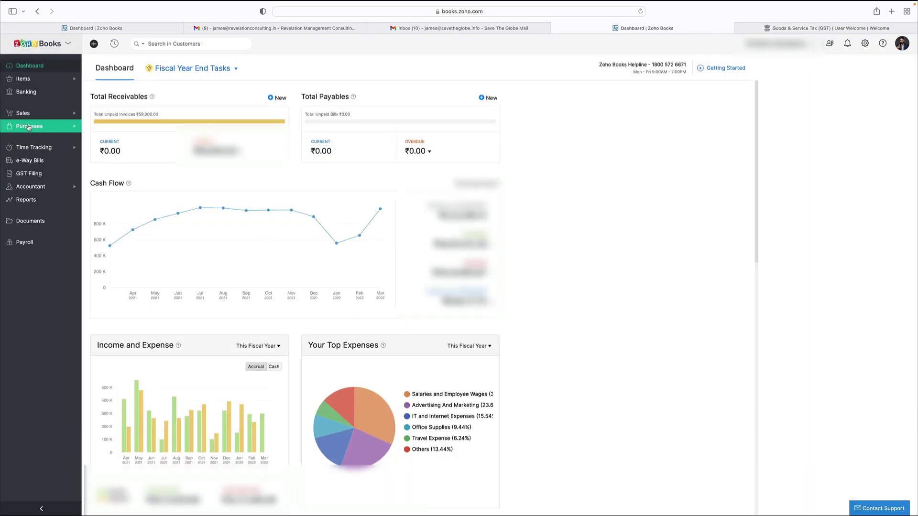
{"action": "left_click", "coordinate": [28, 127]}
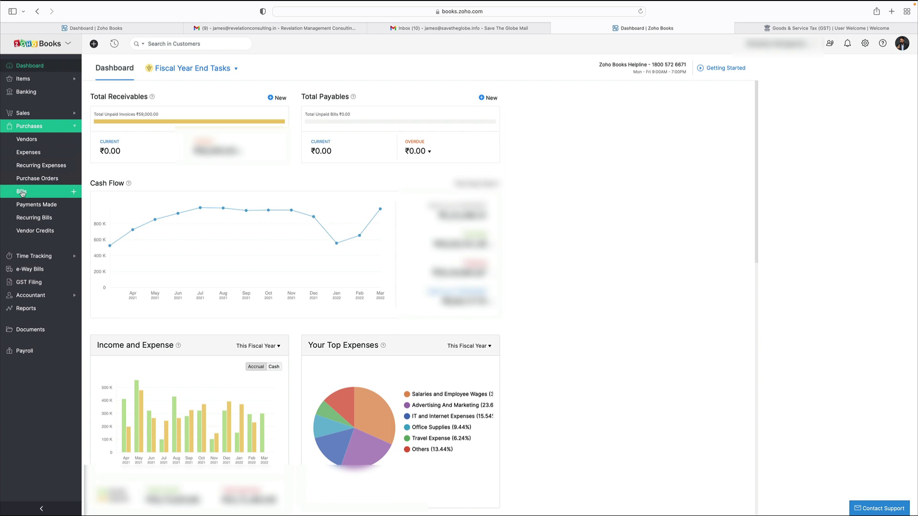
{"action": "left_click", "coordinate": [29, 152]}
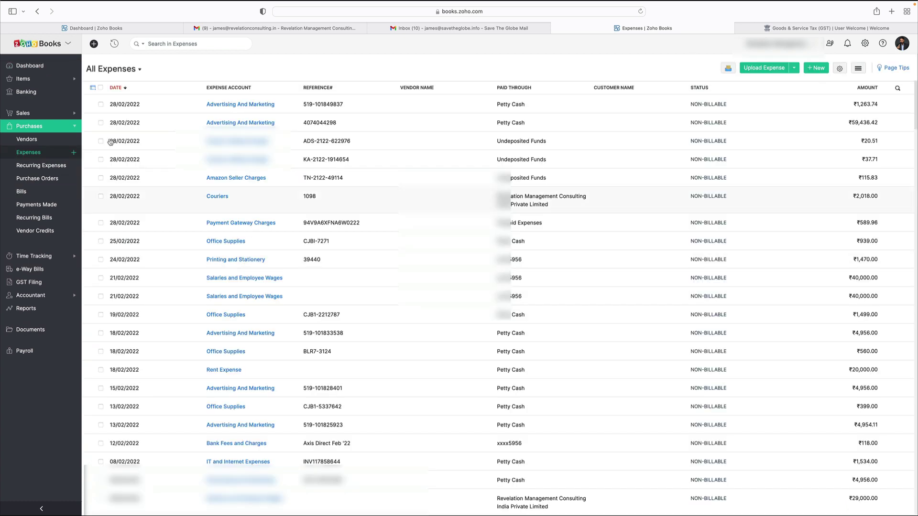
{"action": "left_click", "coordinate": [29, 66]}
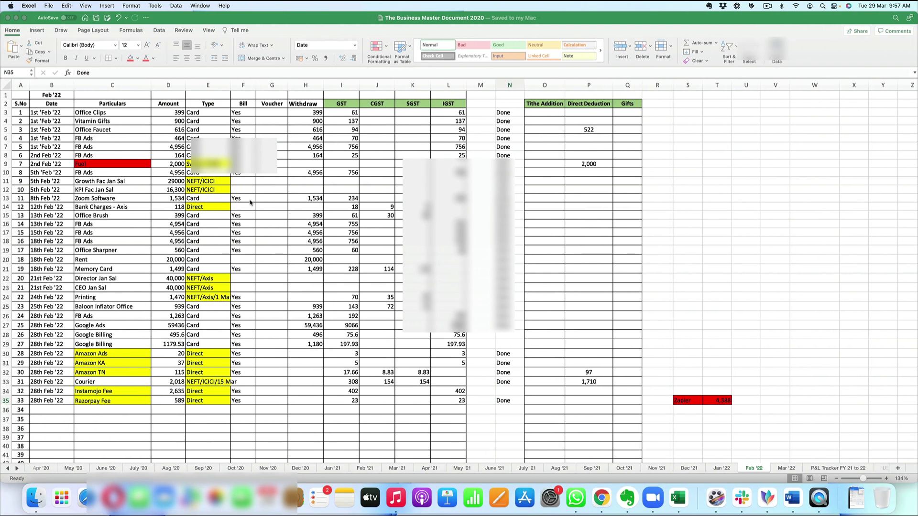
Step: Select the Feb '22 expense entries B3:H26 and check the GST, CGST, SGST and IGST totals
{"action": "scroll", "coordinate": [304, 293], "scroll_direction": "down", "scroll_amount": 10}
{"action": "scroll", "coordinate": [304, 293], "scroll_direction": "up", "scroll_amount": 10}
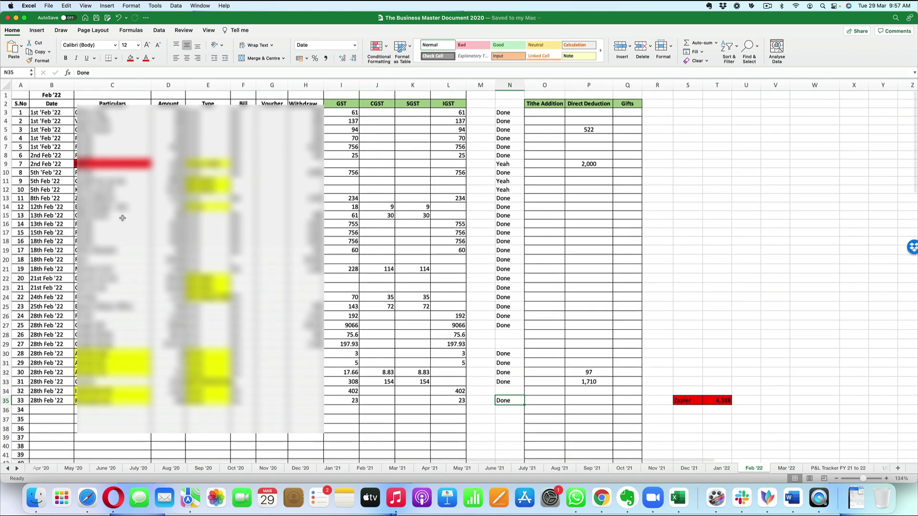
{"action": "left_click_drag", "start_coordinate": [40, 112], "coordinate": [481, 427]}
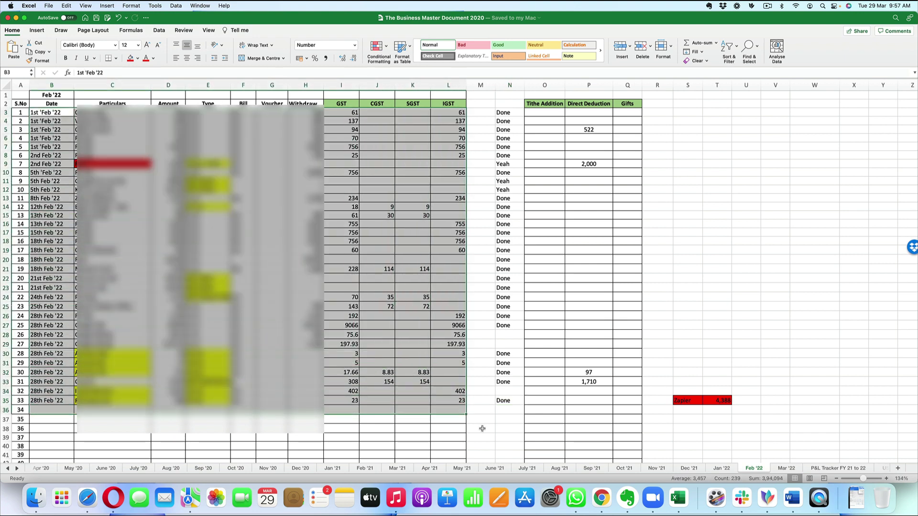
{"action": "left_click", "coordinate": [480, 429]}
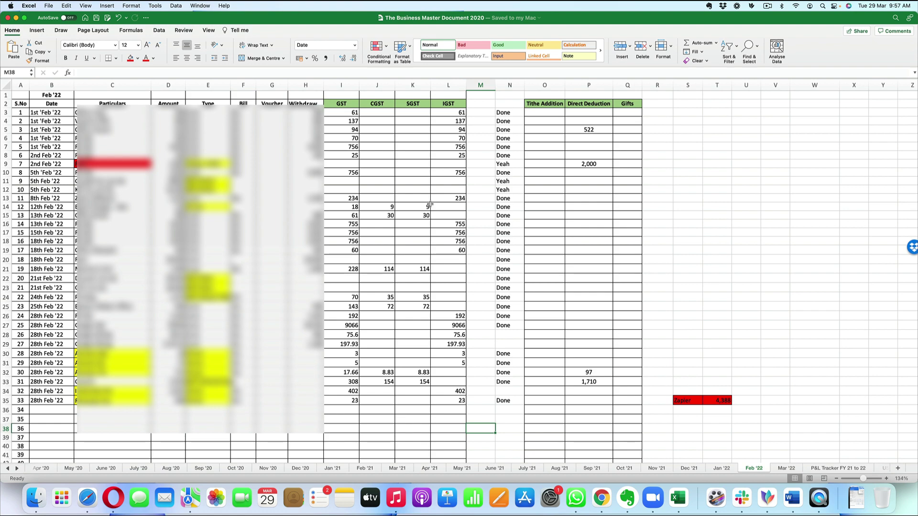
{"action": "scroll", "coordinate": [421, 229], "scroll_direction": "down", "scroll_amount": 4}
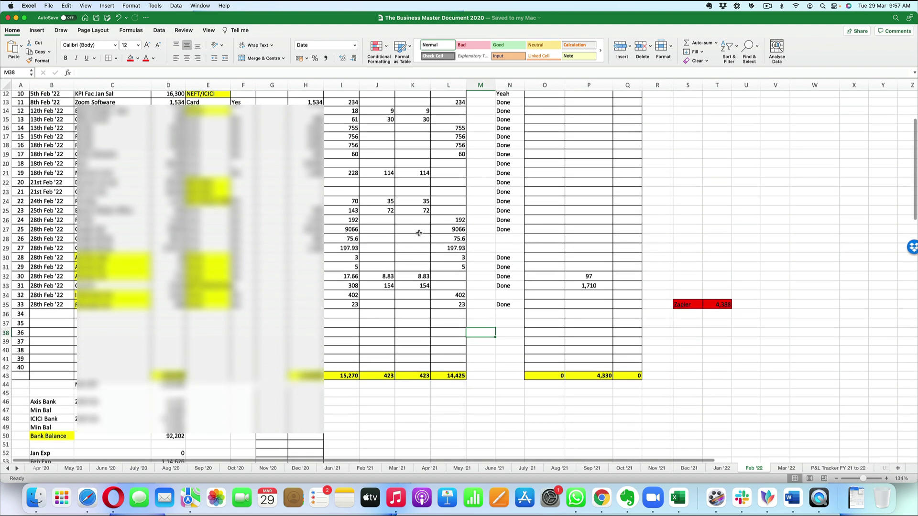
{"action": "scroll", "coordinate": [419, 232], "scroll_direction": "up", "scroll_amount": 4}
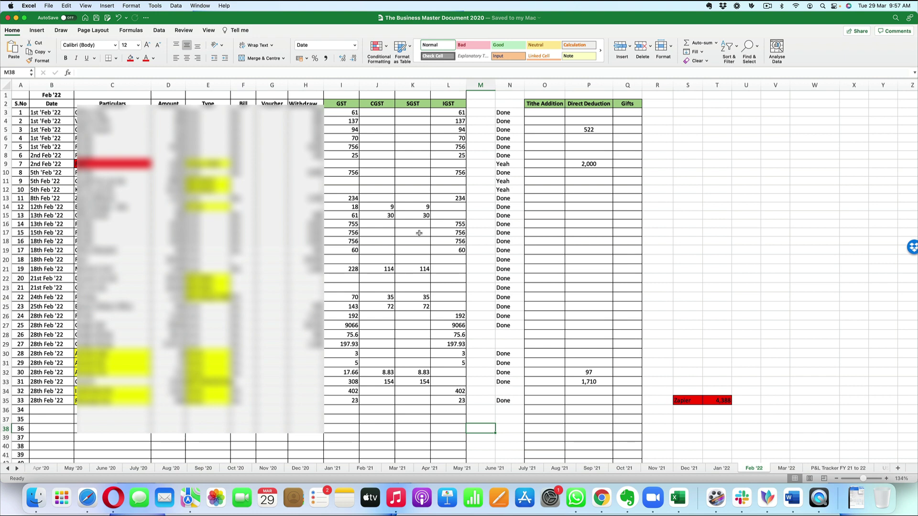
{"action": "left_click", "coordinate": [8, 470]}
Step: Compare the Business Sheet with the Feb '22 Done markers in N5:N24 and find the unmarked Google Billing row
{"action": "left_click", "coordinate": [51, 468]}
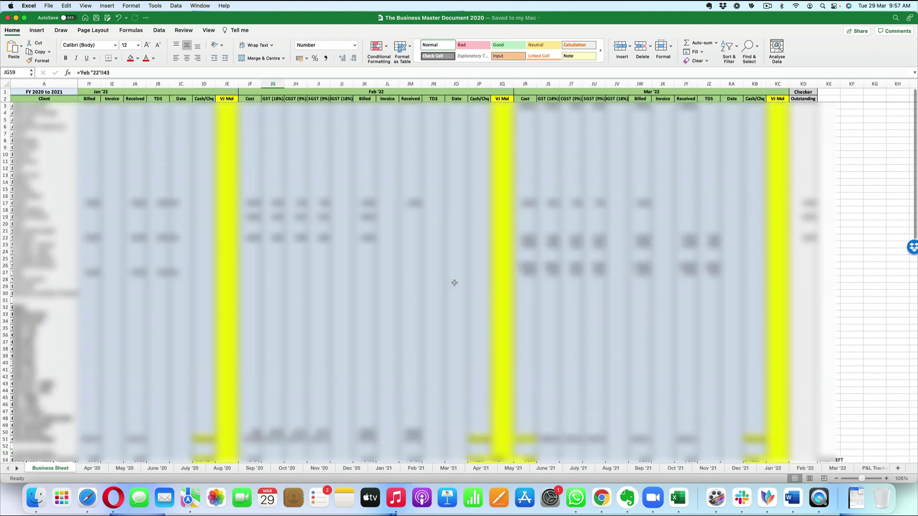
{"action": "scroll", "coordinate": [454, 283], "scroll_direction": "down", "scroll_amount": 5}
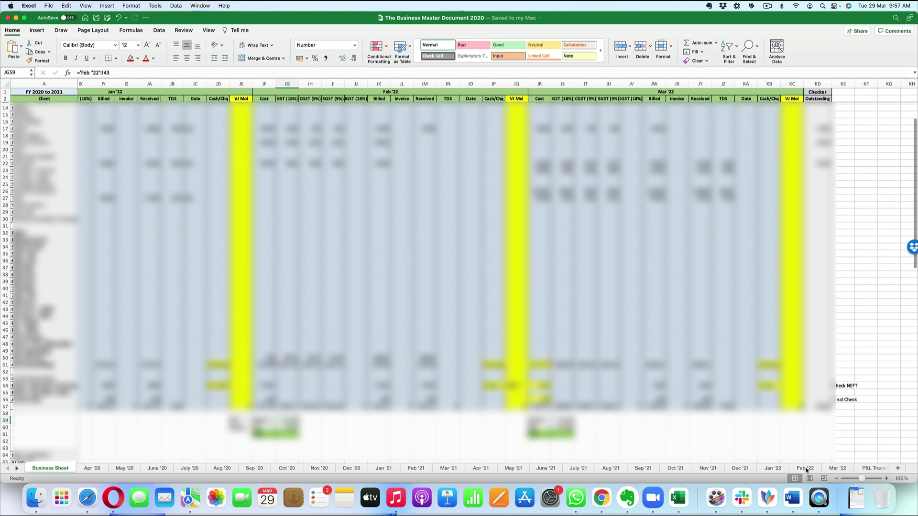
{"action": "left_click", "coordinate": [807, 470]}
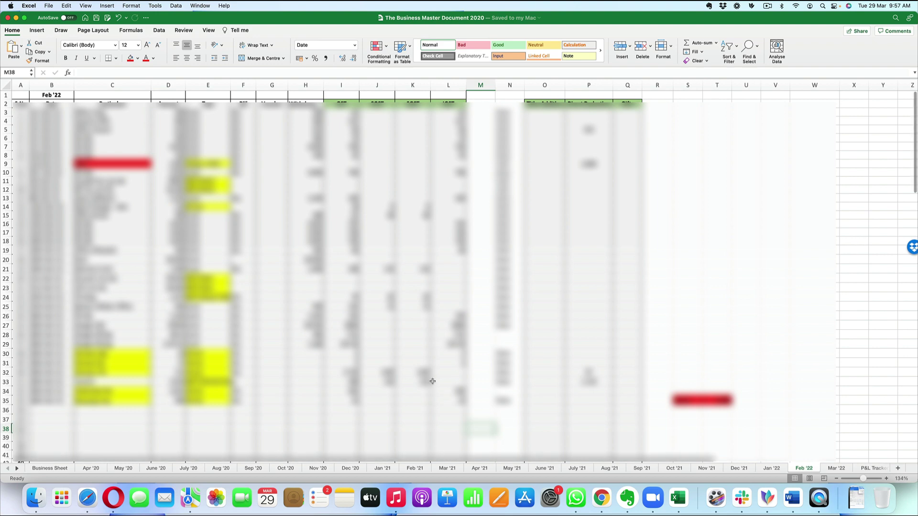
{"action": "scroll", "coordinate": [430, 375], "scroll_direction": "down", "scroll_amount": 5}
{"action": "scroll", "coordinate": [430, 375], "scroll_direction": "up", "scroll_amount": 5}
{"action": "left_click_drag", "start_coordinate": [504, 131], "coordinate": [508, 299]}
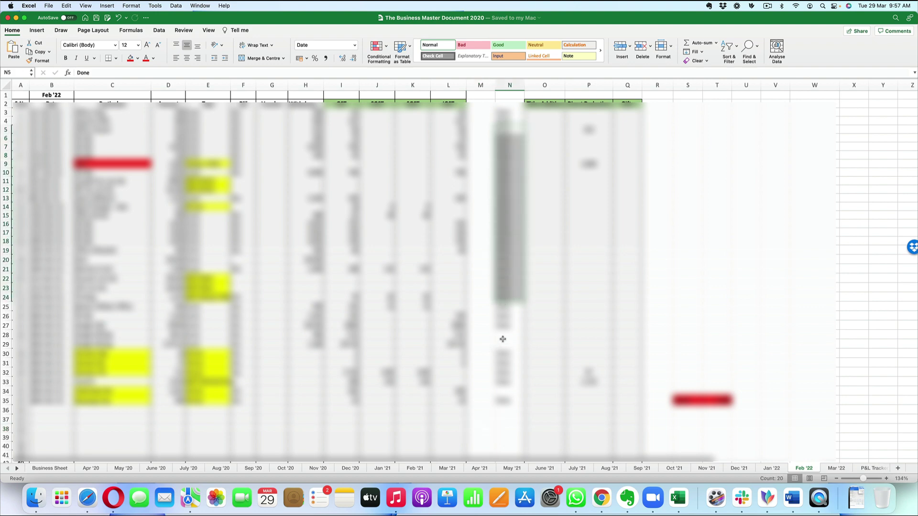
{"action": "left_click", "coordinate": [503, 337]}
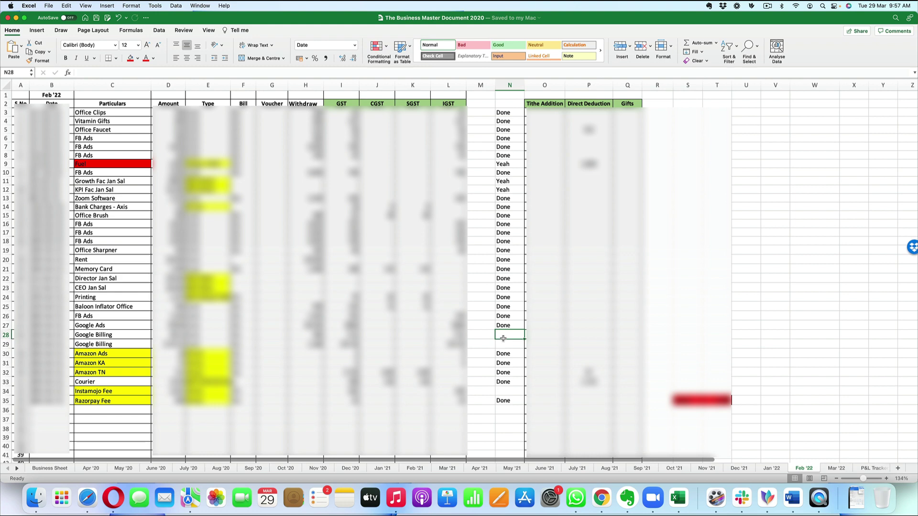
{"action": "left_click", "coordinate": [87, 497]}
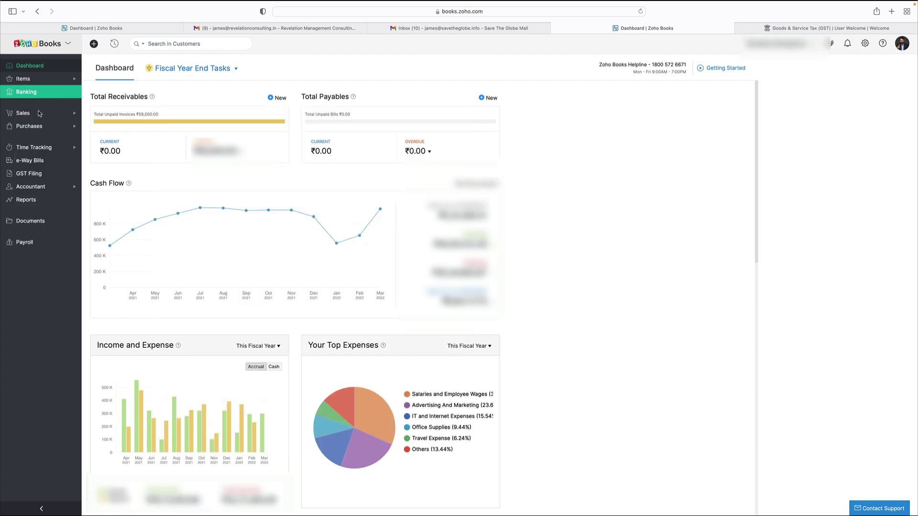
Step: Start a new expense dated 28/02/2022 with the type set to Goods
{"action": "left_click", "coordinate": [29, 126]}
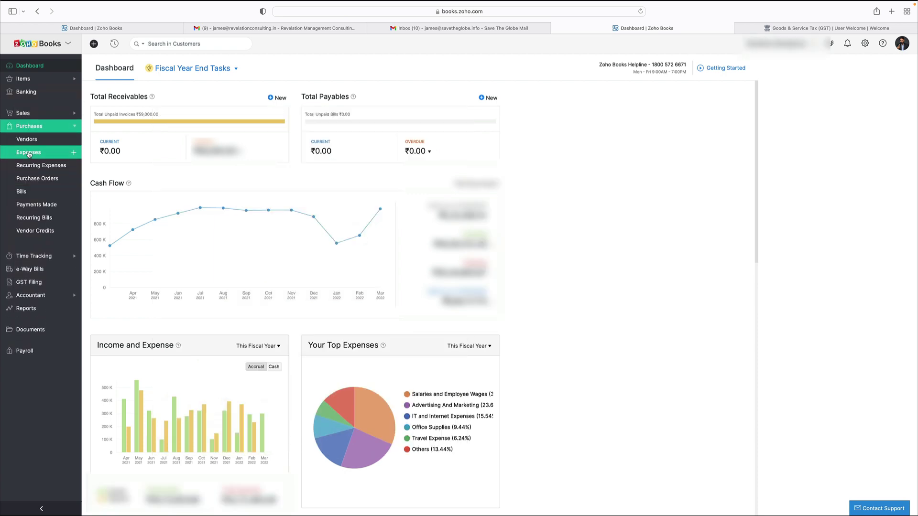
{"action": "left_click", "coordinate": [29, 153]}
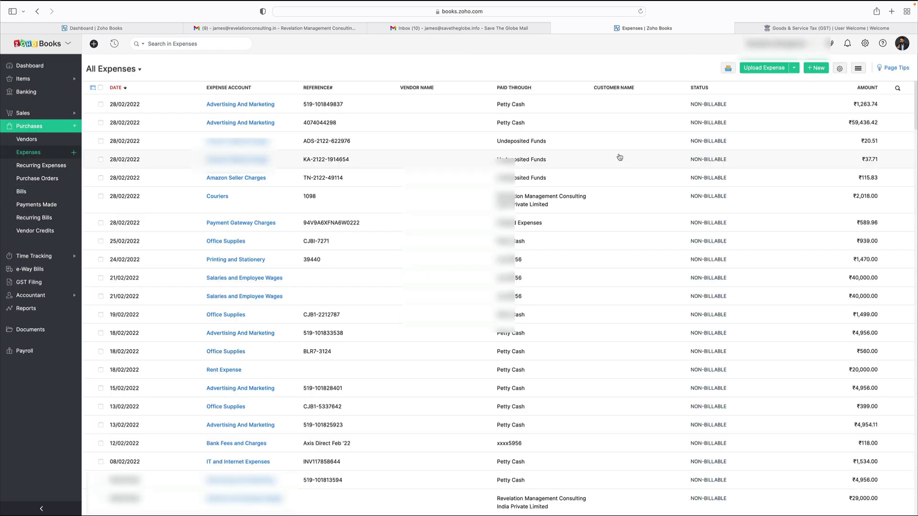
{"action": "left_click", "coordinate": [816, 68]}
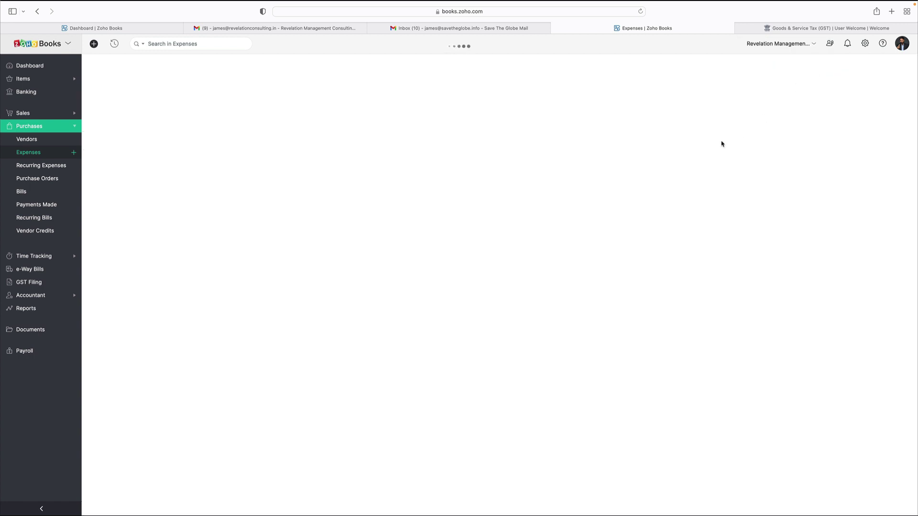
{"action": "left_click", "coordinate": [204, 98]}
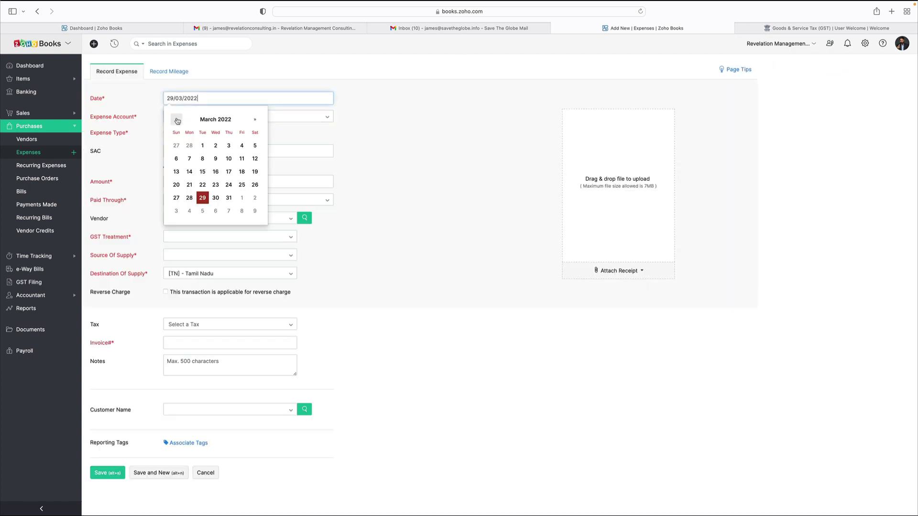
{"action": "left_click", "coordinate": [177, 119]}
{"action": "left_click", "coordinate": [189, 197]}
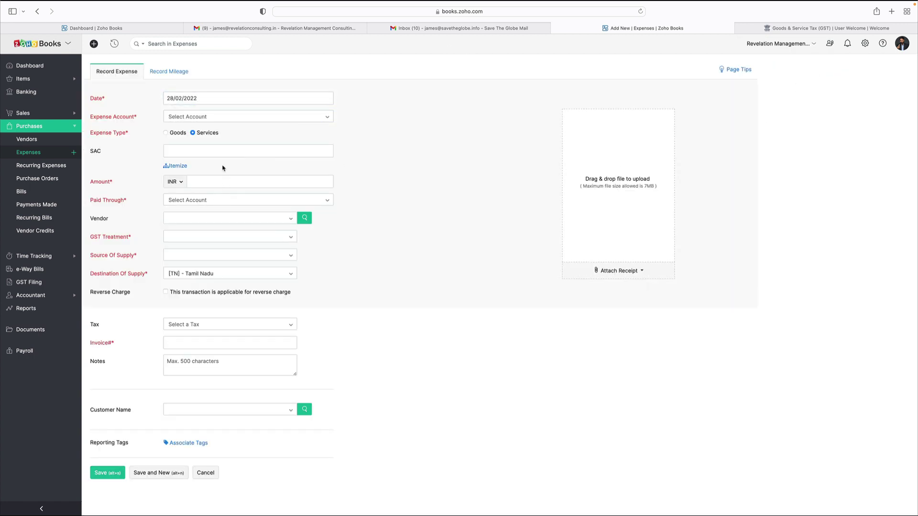
{"action": "left_click", "coordinate": [166, 133]}
Step: Browse the expense account list without choosing one, then discard the new expense form
{"action": "left_click", "coordinate": [199, 118]}
{"action": "scroll", "coordinate": [240, 184], "scroll_direction": "down", "scroll_amount": 5}
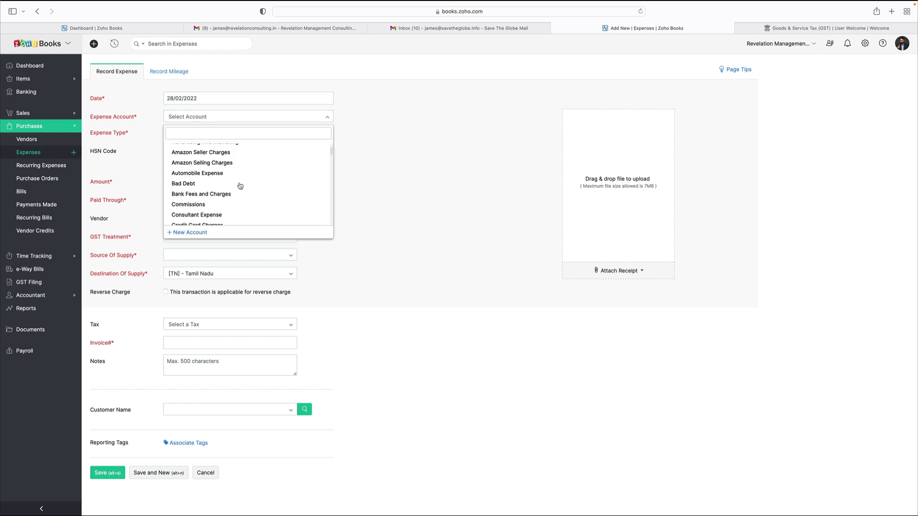
{"action": "scroll", "coordinate": [240, 185], "scroll_direction": "down", "scroll_amount": 4}
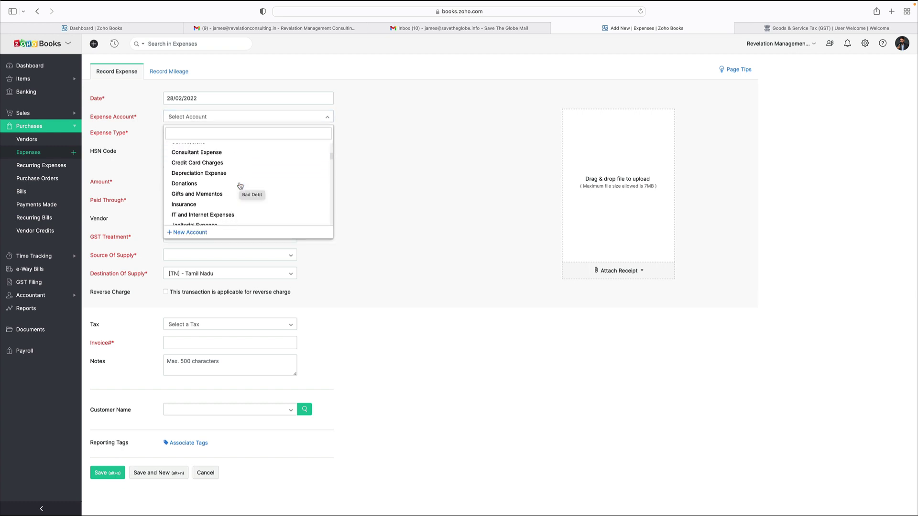
{"action": "scroll", "coordinate": [241, 186], "scroll_direction": "down", "scroll_amount": 5}
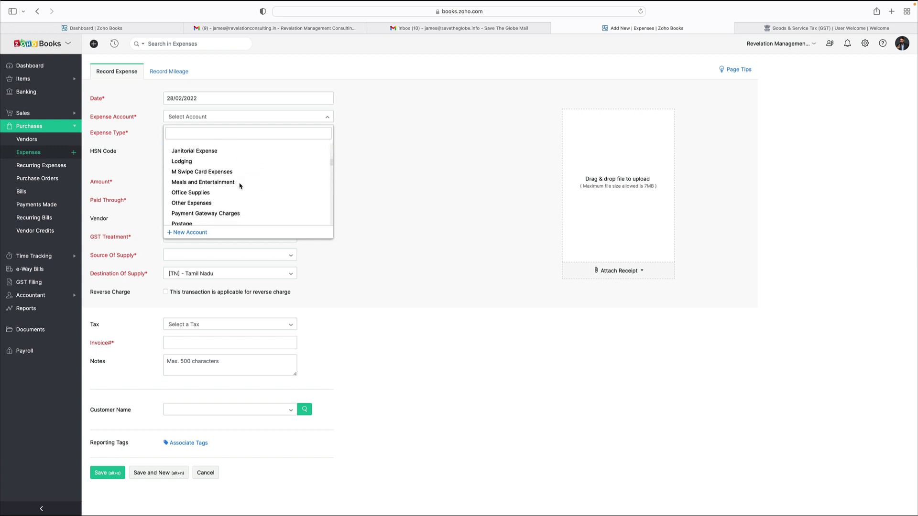
{"action": "scroll", "coordinate": [240, 187], "scroll_direction": "down", "scroll_amount": 8}
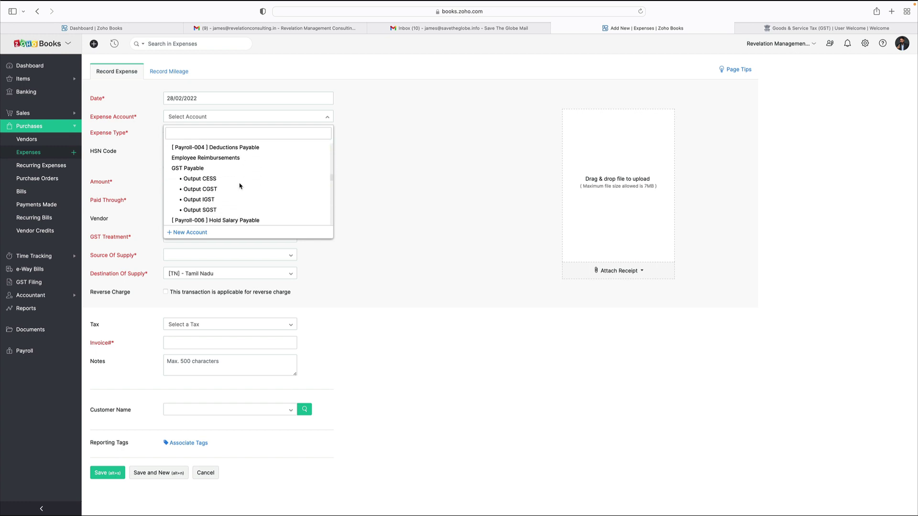
{"action": "scroll", "coordinate": [240, 186], "scroll_direction": "up", "scroll_amount": 15}
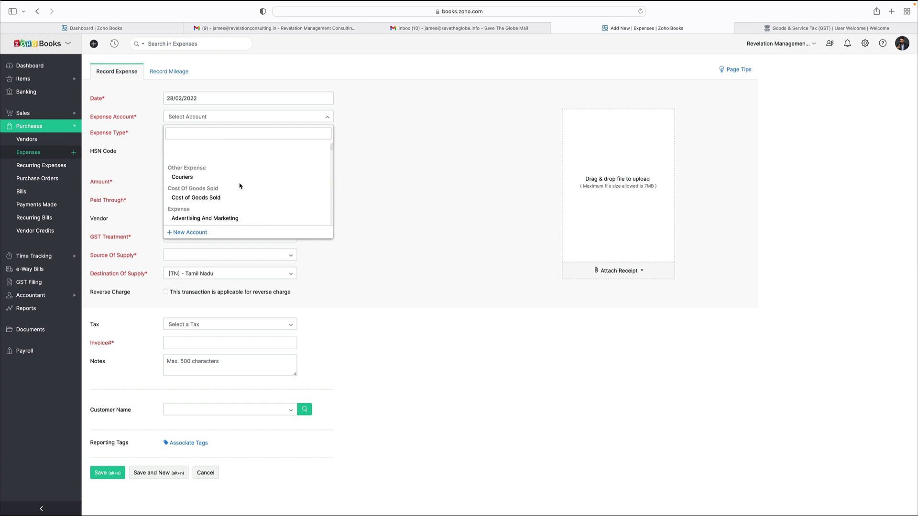
{"action": "left_click", "coordinate": [449, 268]}
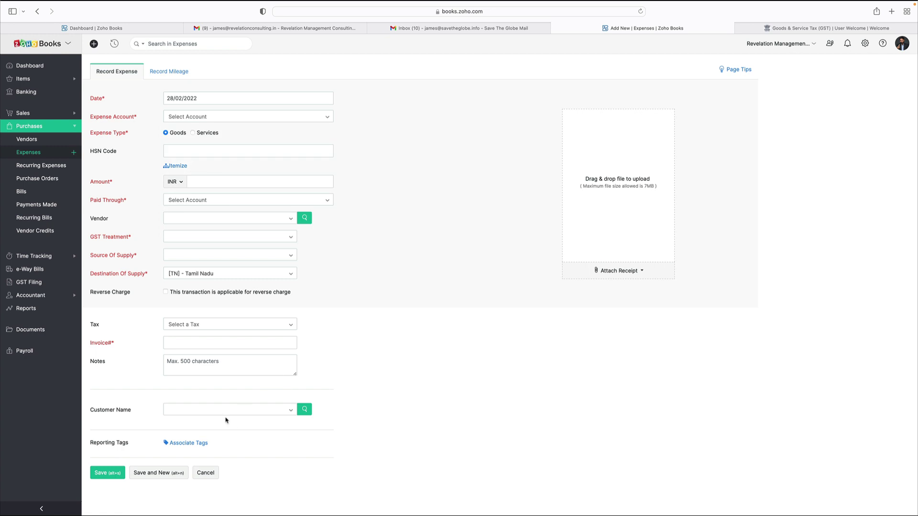
{"action": "left_click", "coordinate": [206, 473]}
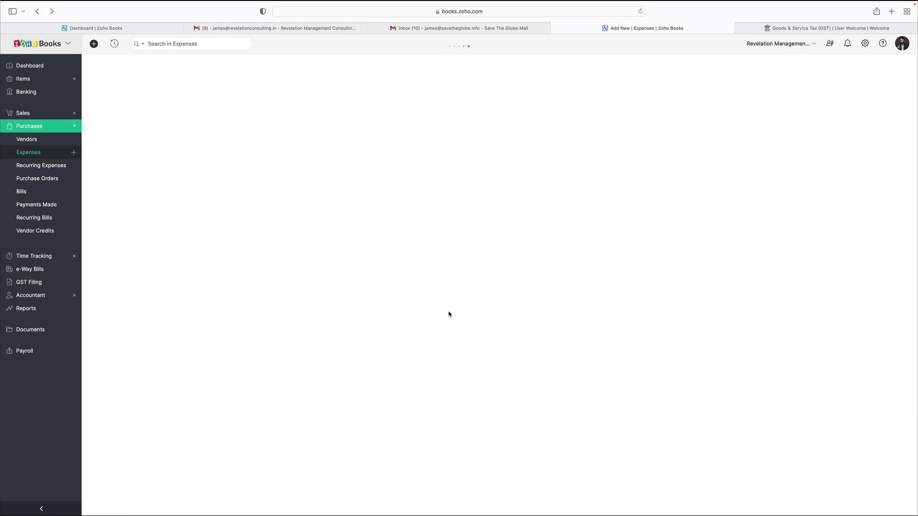
Step: Search expenses for 'google' and open the 31/01/2022 ₹495.60 IT and Internet Expenses entry
{"action": "left_click", "coordinate": [220, 45]}
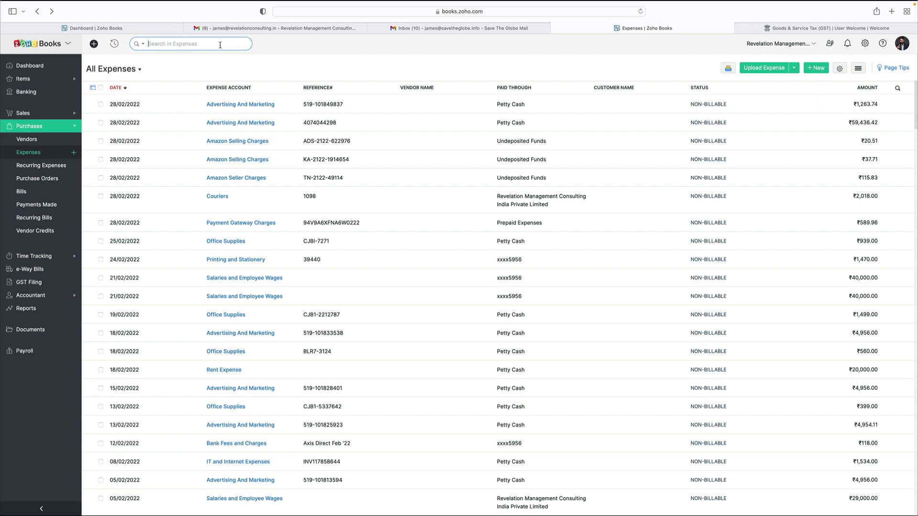
{"action": "type", "text": "google"}
{"action": "key", "text": "Return"}
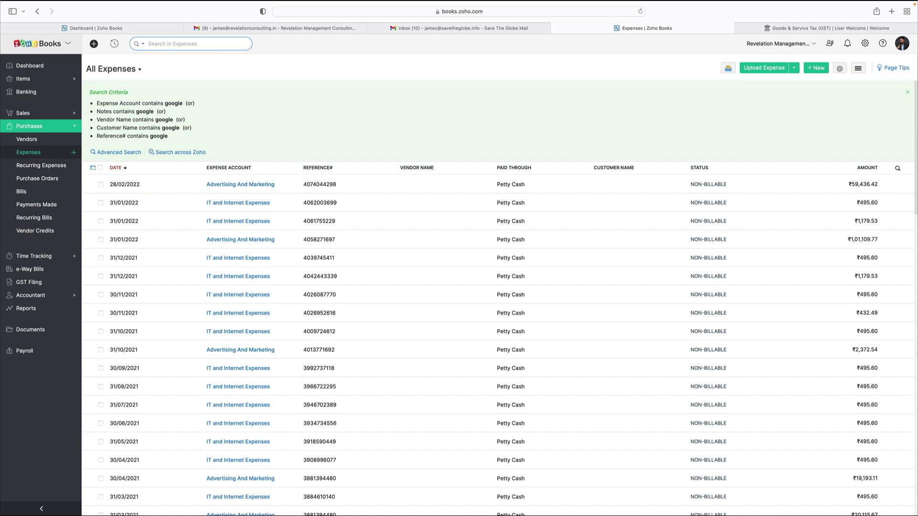
{"action": "left_click", "coordinate": [249, 210]}
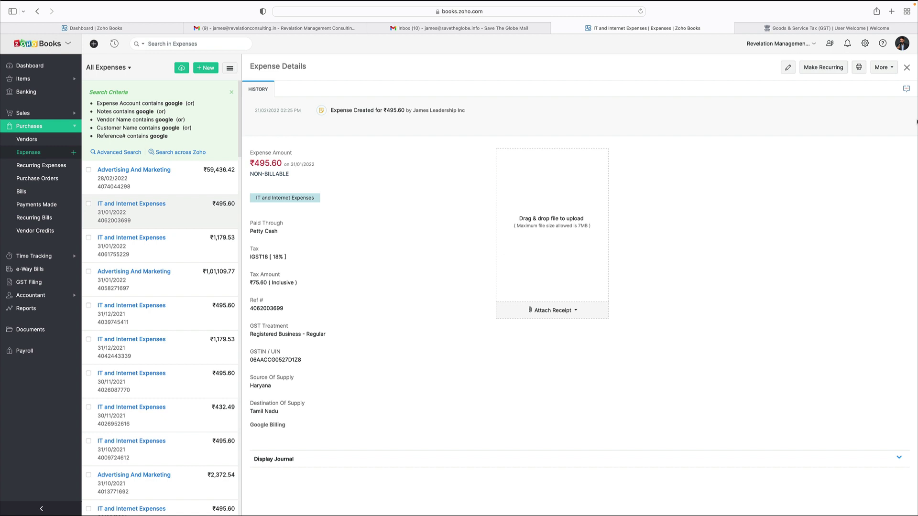
Step: Clone the Google Billing expense and change the copy's date to 28/02/2022
{"action": "left_click", "coordinate": [884, 72]}
{"action": "left_click", "coordinate": [875, 84]}
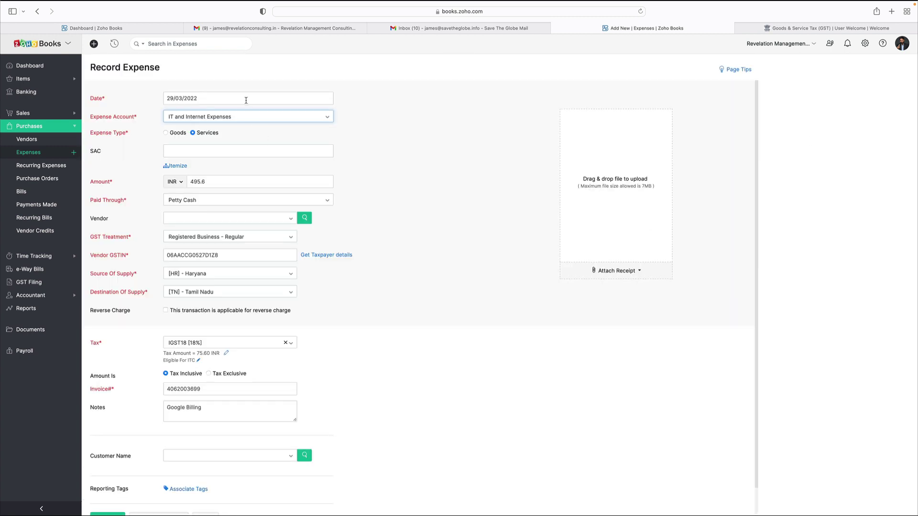
{"action": "left_click", "coordinate": [246, 98]}
{"action": "left_click", "coordinate": [176, 119]}
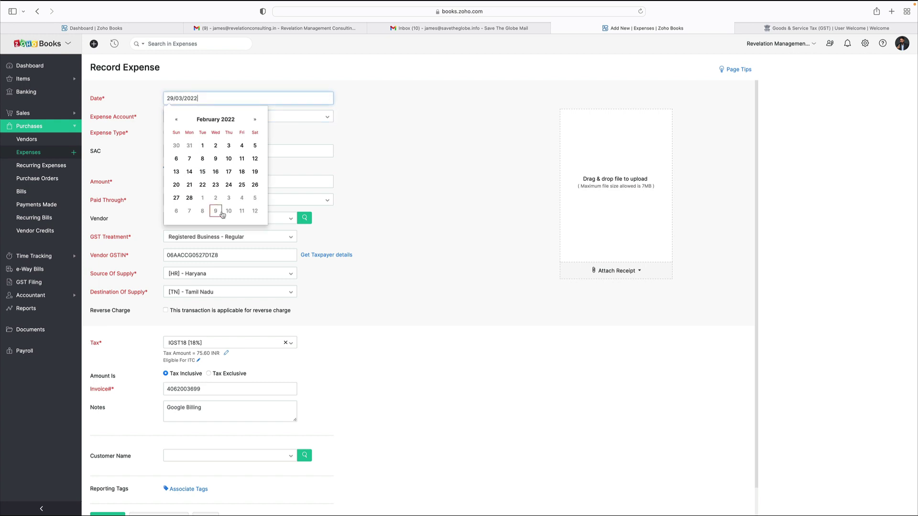
{"action": "left_click", "coordinate": [189, 197]}
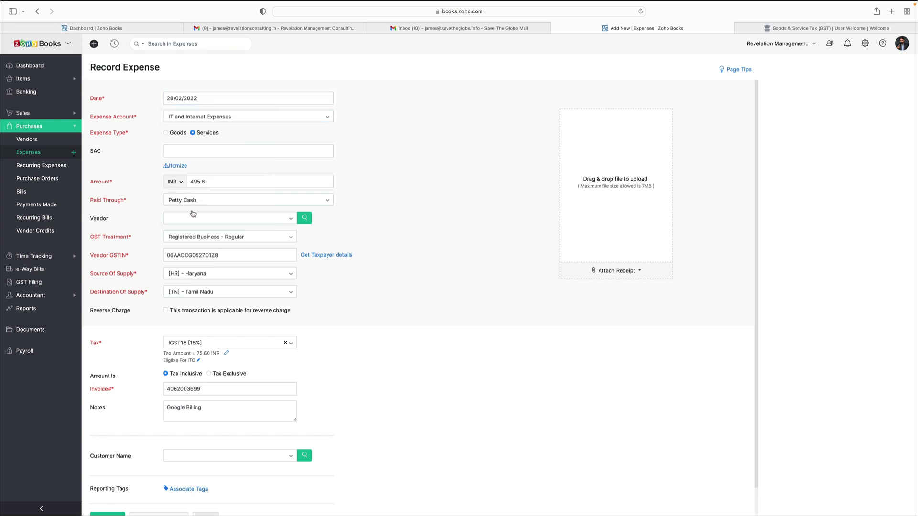
{"action": "left_click", "coordinate": [230, 257]}
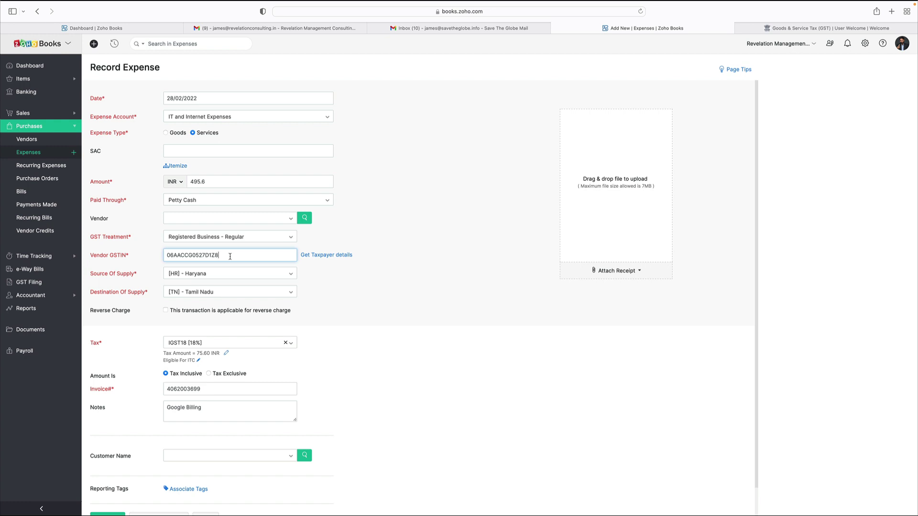
{"action": "left_click", "coordinate": [323, 256]}
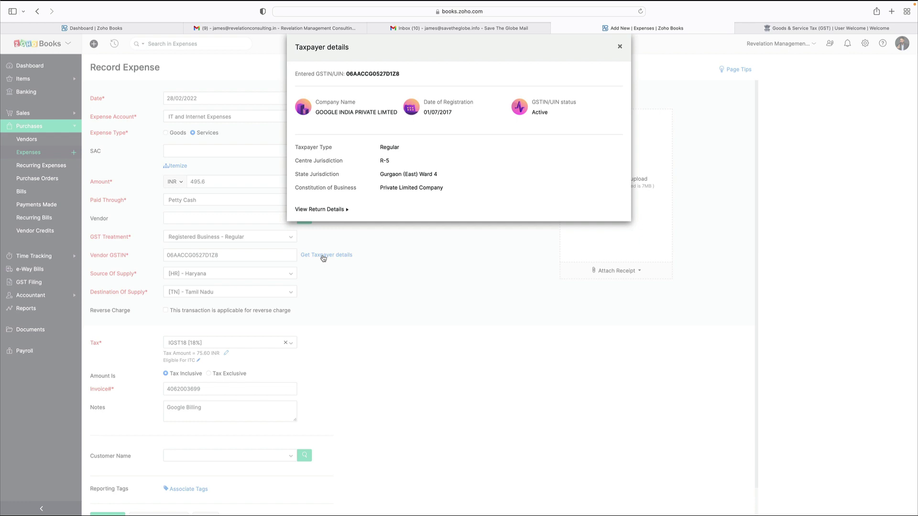
{"action": "left_click", "coordinate": [347, 211]}
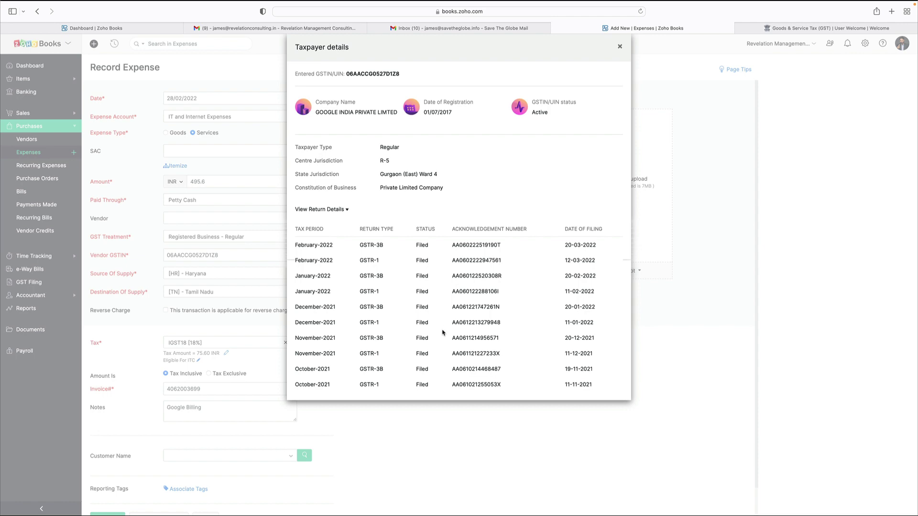
{"action": "left_click", "coordinate": [620, 46]}
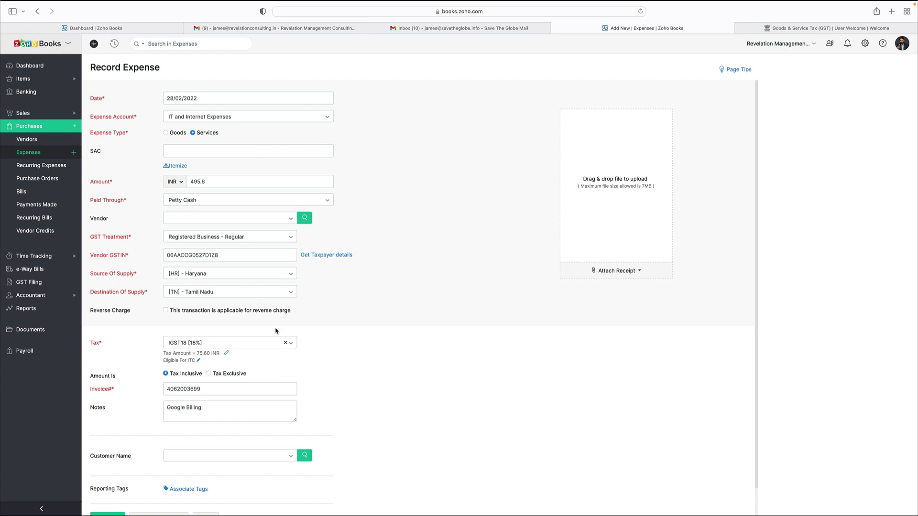
{"action": "scroll", "coordinate": [275, 330], "scroll_direction": "down", "scroll_amount": 1}
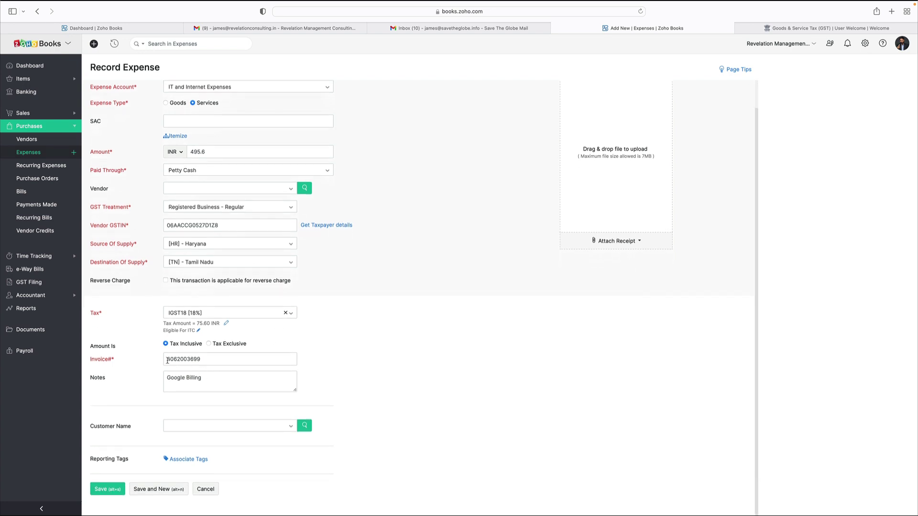
{"action": "left_click_drag", "start_coordinate": [167, 361], "coordinate": [219, 361]}
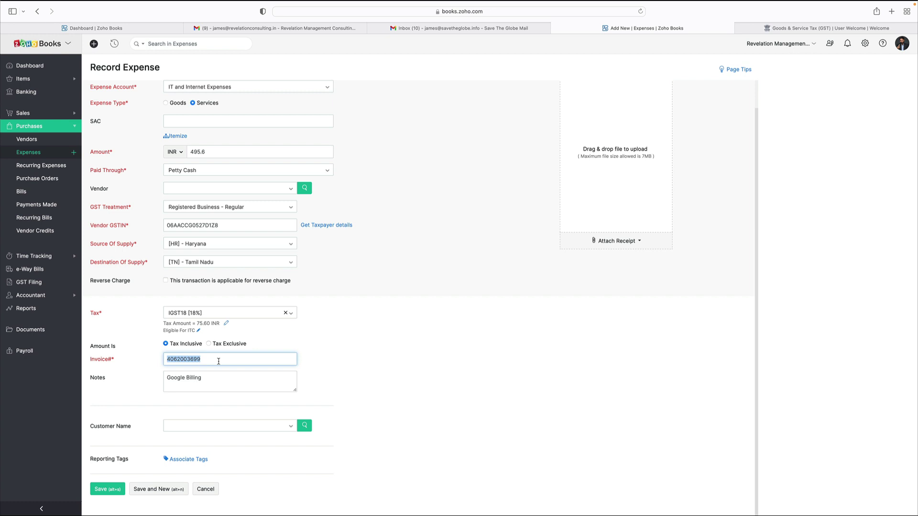
{"action": "key", "text": "Right"}
{"action": "key", "text": "shift+Left"}
{"action": "key", "text": "shift+Left"}
{"action": "key", "text": "shift+Left"}
{"action": "key", "text": "shift+Left"}
{"action": "key", "text": "shift+Left"}
{"action": "key", "text": "shift+Left"}
{"action": "key", "text": "shift+Left"}
{"action": "key", "text": "shift+Left"}
{"action": "key", "text": "BackSpace"}
{"action": "left_click", "coordinate": [106, 490]}
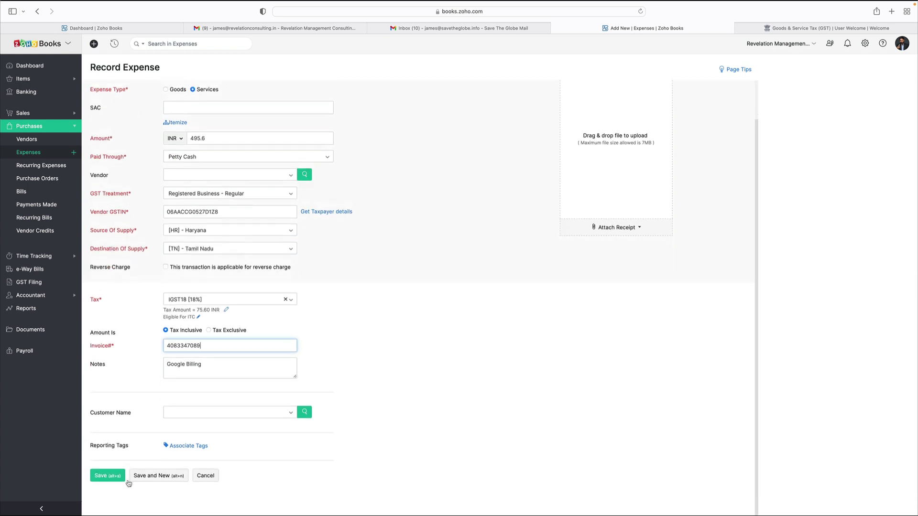
{"action": "left_click", "coordinate": [109, 493]}
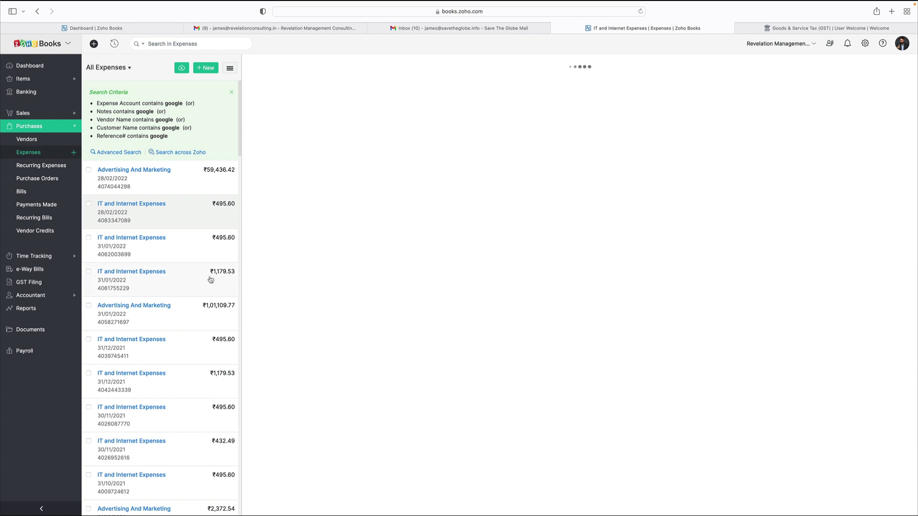
{"action": "left_click", "coordinate": [882, 67]}
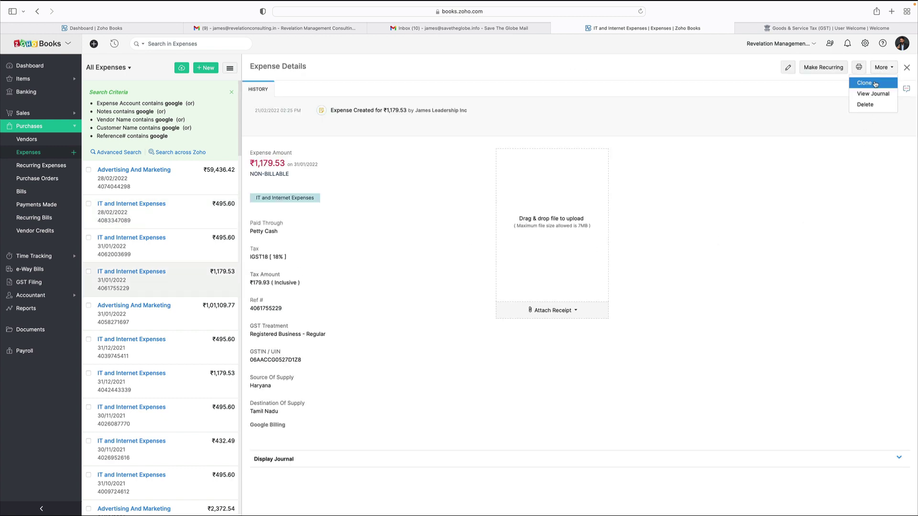
{"action": "left_click", "coordinate": [875, 84]}
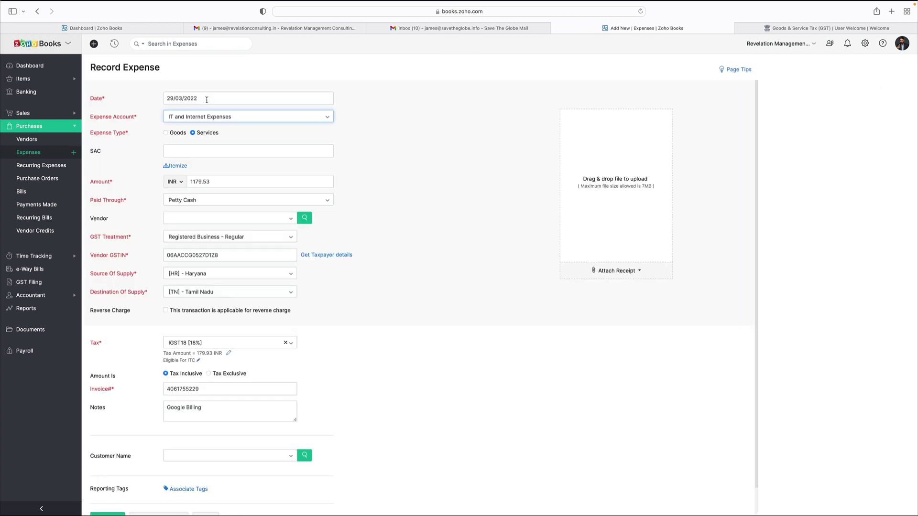
{"action": "left_click", "coordinate": [202, 97]}
{"action": "left_click", "coordinate": [175, 119]}
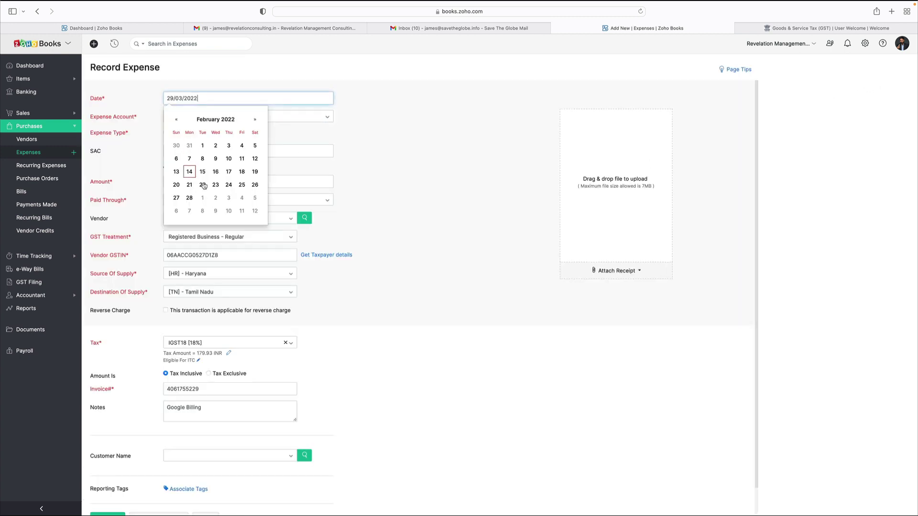
{"action": "left_click", "coordinate": [190, 198]}
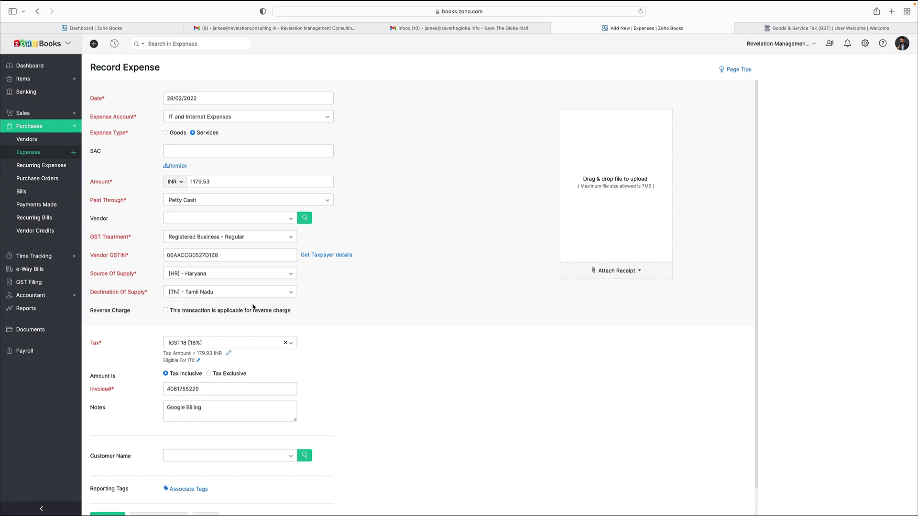
{"action": "scroll", "coordinate": [245, 380], "scroll_direction": "down", "scroll_amount": 1}
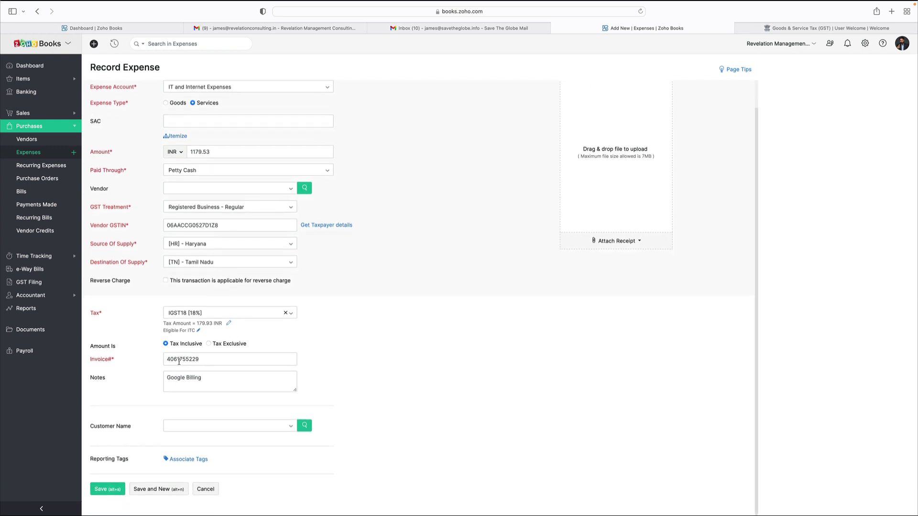
{"action": "left_click_drag", "start_coordinate": [173, 361], "coordinate": [228, 362]}
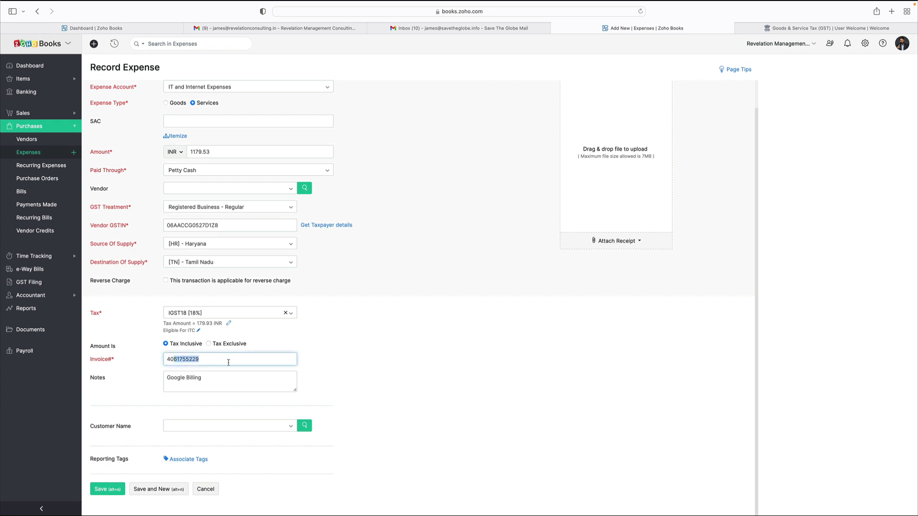
{"action": "type", "text": "8"}
{"action": "left_click", "coordinate": [114, 488]}
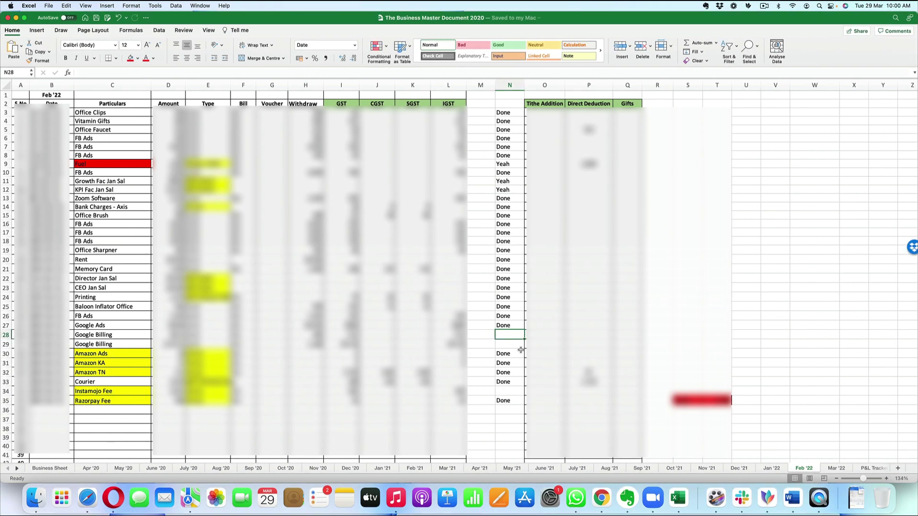
Step: Enter Done in N28 and N29 for both Google Billing rows, then return to Zoho Books
{"action": "type", "text": "Done"}
{"action": "key", "text": "Return"}
{"action": "type", "text": "Done"}
{"action": "key", "text": "Return"}
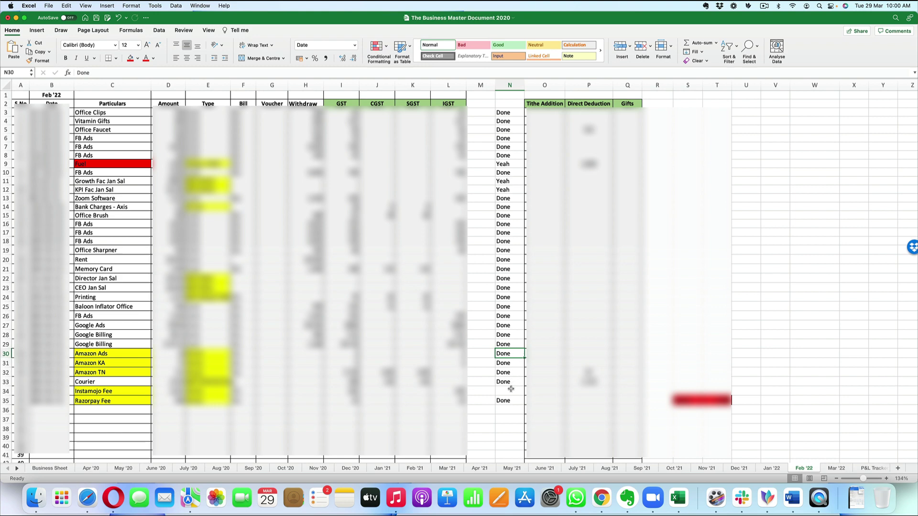
{"action": "key", "text": "Down"}
{"action": "key", "text": "Down"}
{"action": "key", "text": "Down"}
{"action": "key", "text": "Down"}
{"action": "scroll", "coordinate": [511, 388], "scroll_direction": "down", "scroll_amount": 2}
{"action": "key", "text": "super+s"}
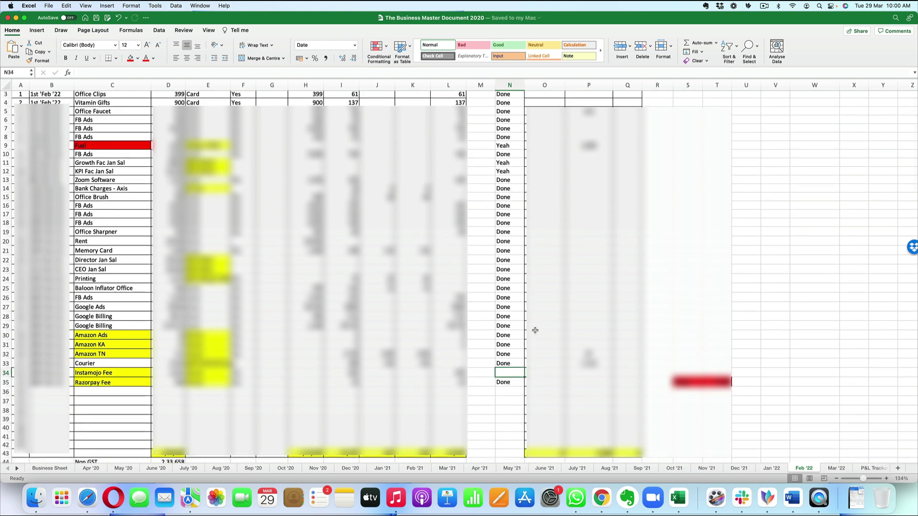
{"action": "key", "text": "ctrl+Right"}
{"action": "left_click", "coordinate": [212, 44]}
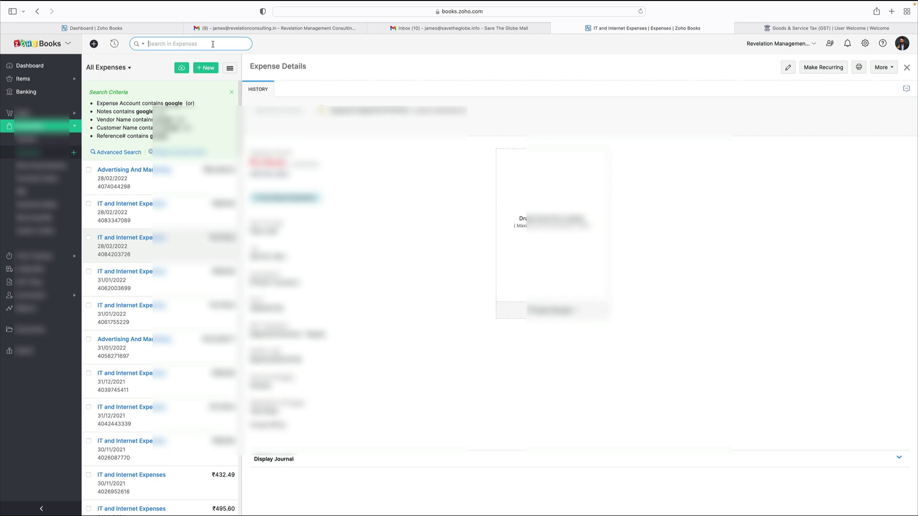
Step: Search expenses for 'insta' and open the 31/01/2022 Payment Gateway Charges expense
{"action": "type", "text": "instsamojo"}
{"action": "key", "text": "Return"}
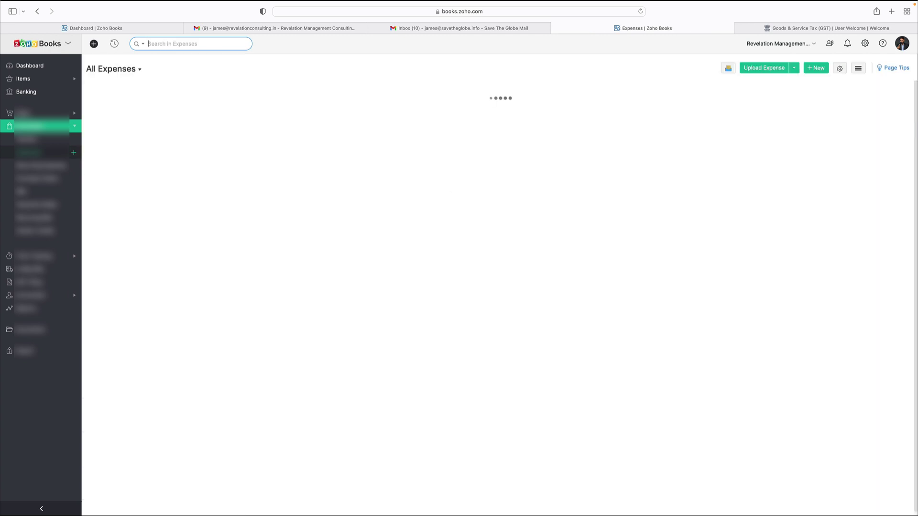
{"action": "type", "text": "ins"}
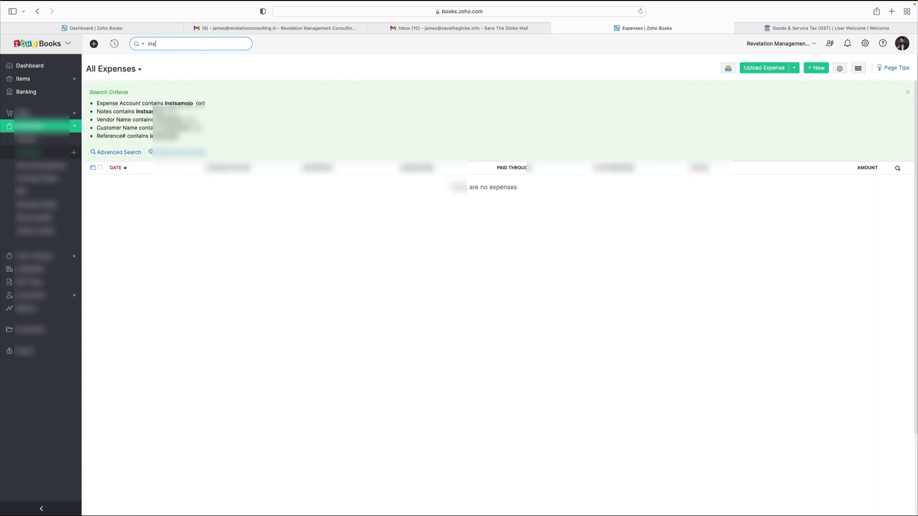
{"action": "type", "text": "ta"}
{"action": "key", "text": "Return"}
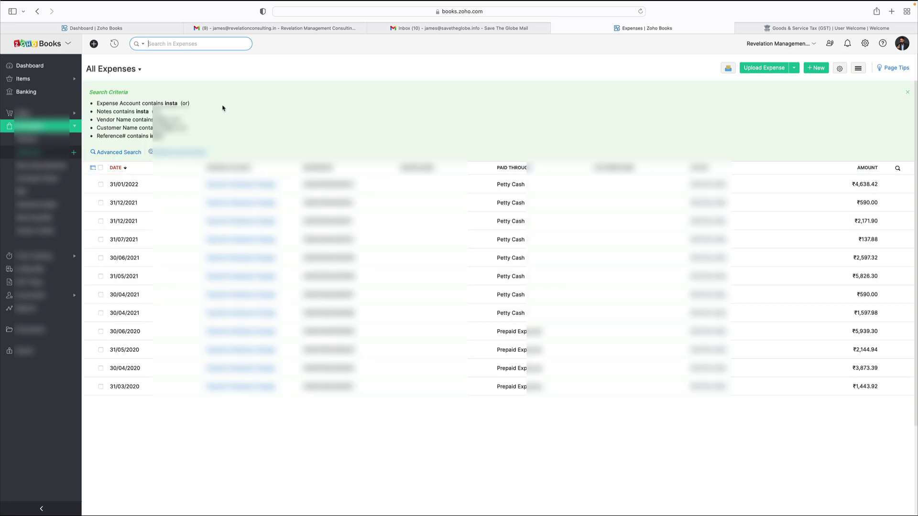
{"action": "left_click", "coordinate": [352, 188]}
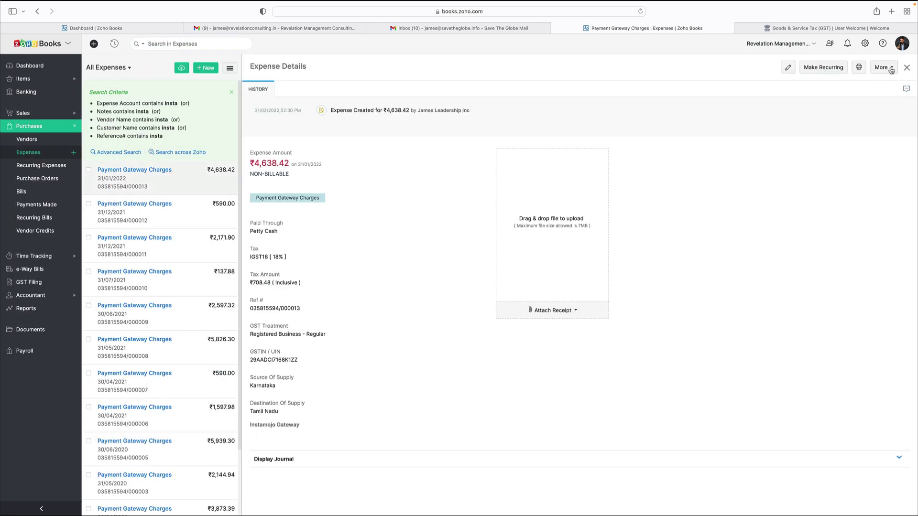
Step: Clone the Payment Gateway Charges expense and change its amount to 2635.04
{"action": "left_click", "coordinate": [883, 67]}
{"action": "left_click", "coordinate": [879, 84]}
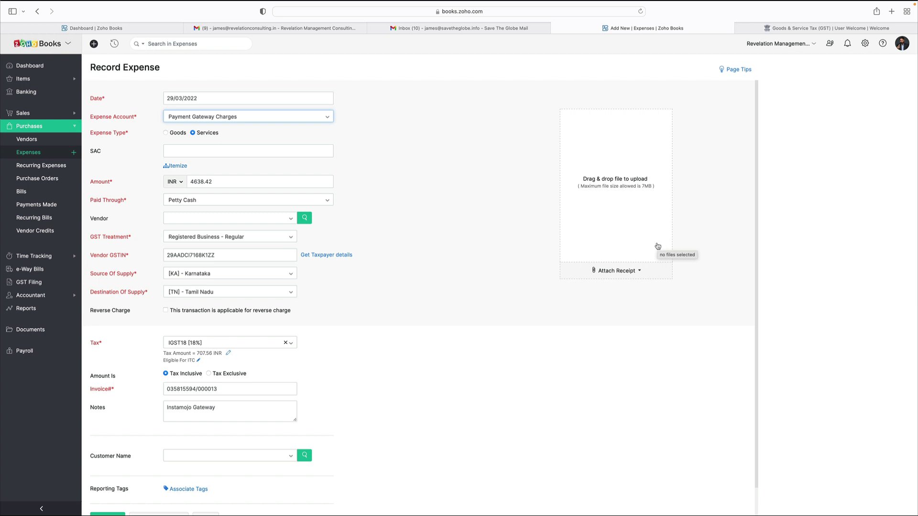
{"action": "left_click_drag", "start_coordinate": [213, 182], "coordinate": [189, 184]}
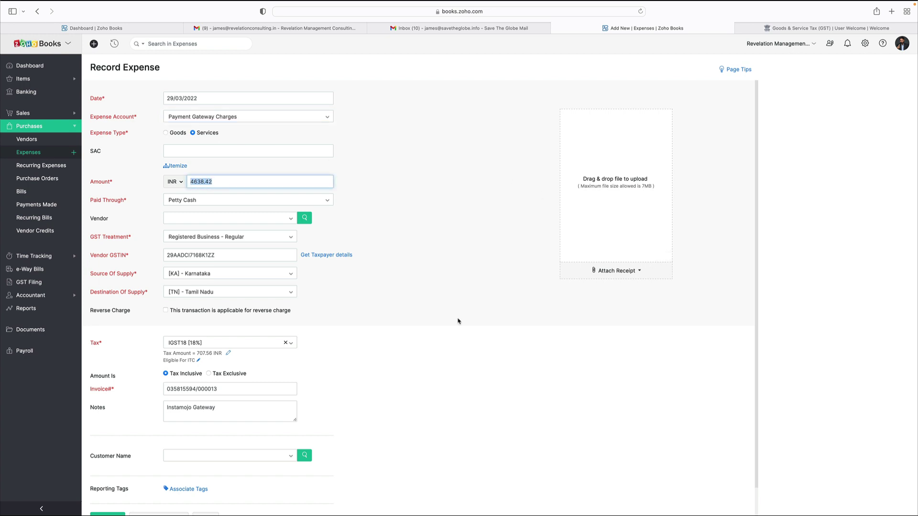
{"action": "type", "text": "2635"}
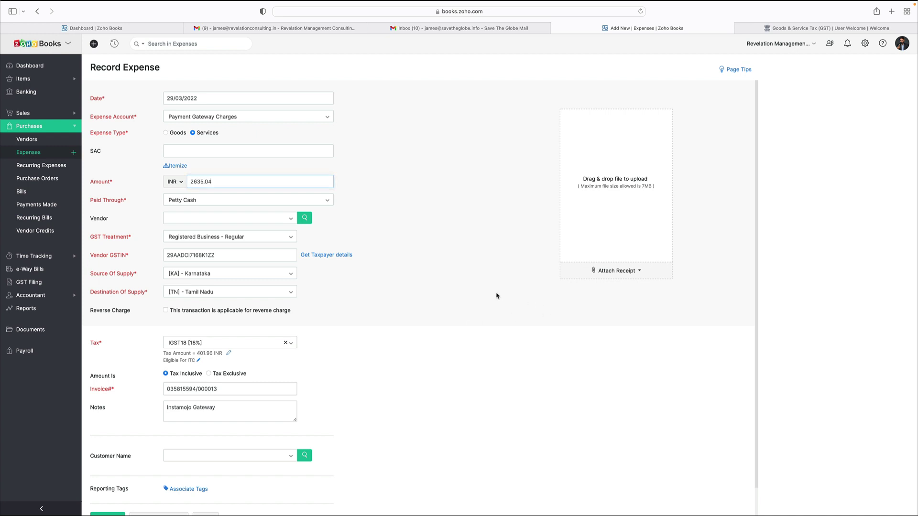
Step: Keep IGST18 as the tax rate and correct its tax amount to 402.48
{"action": "left_click", "coordinate": [229, 342]}
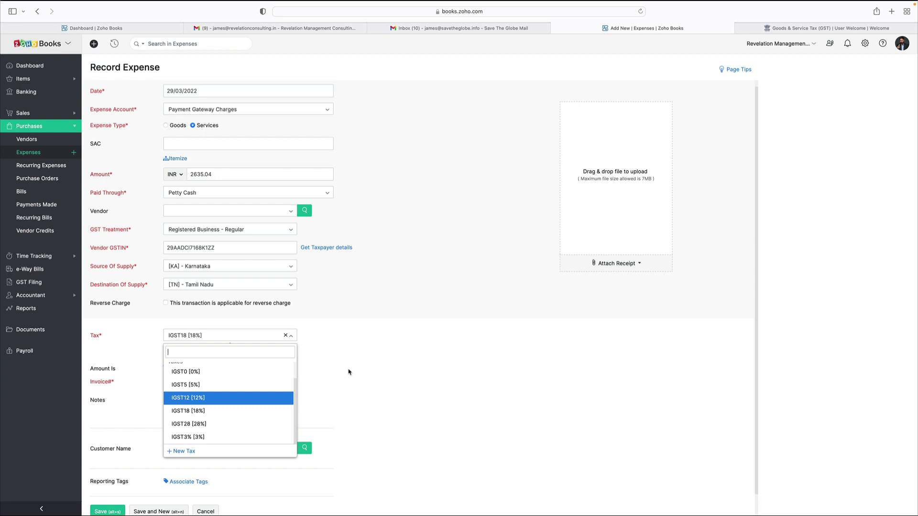
{"action": "scroll", "coordinate": [268, 397], "scroll_direction": "down", "scroll_amount": 1}
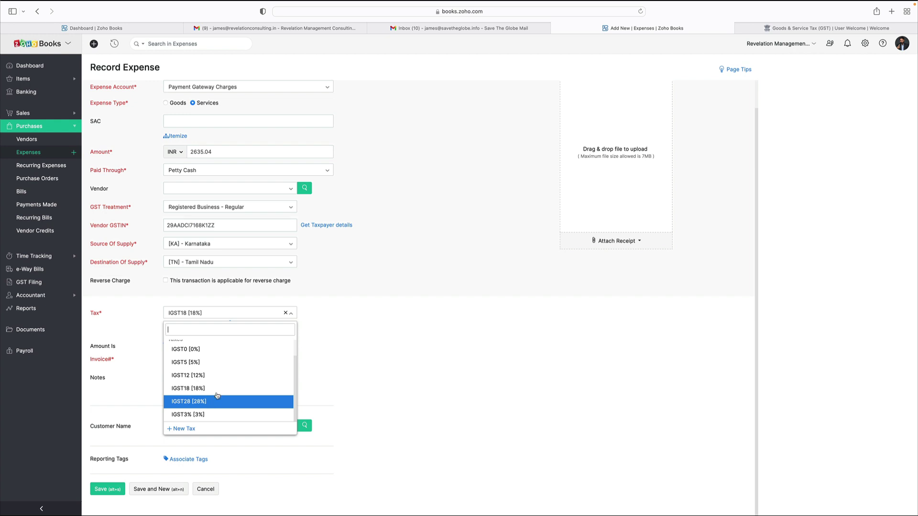
{"action": "scroll", "coordinate": [218, 397], "scroll_direction": "up", "scroll_amount": 1}
{"action": "scroll", "coordinate": [228, 386], "scroll_direction": "down", "scroll_amount": 1}
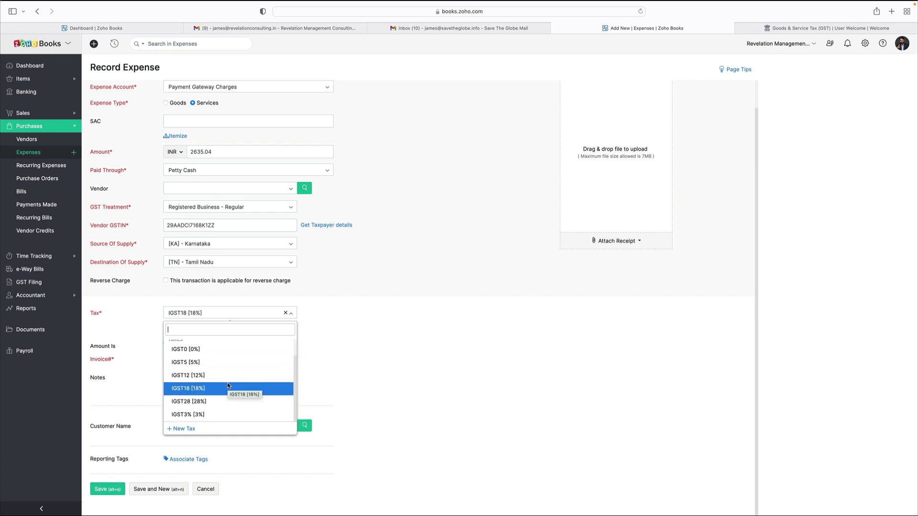
{"action": "left_click", "coordinate": [382, 360]}
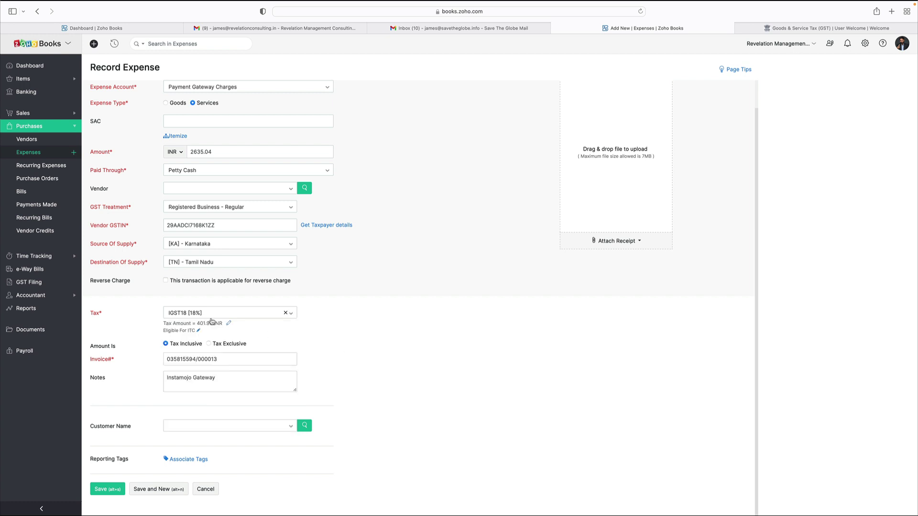
{"action": "left_click", "coordinate": [228, 324]}
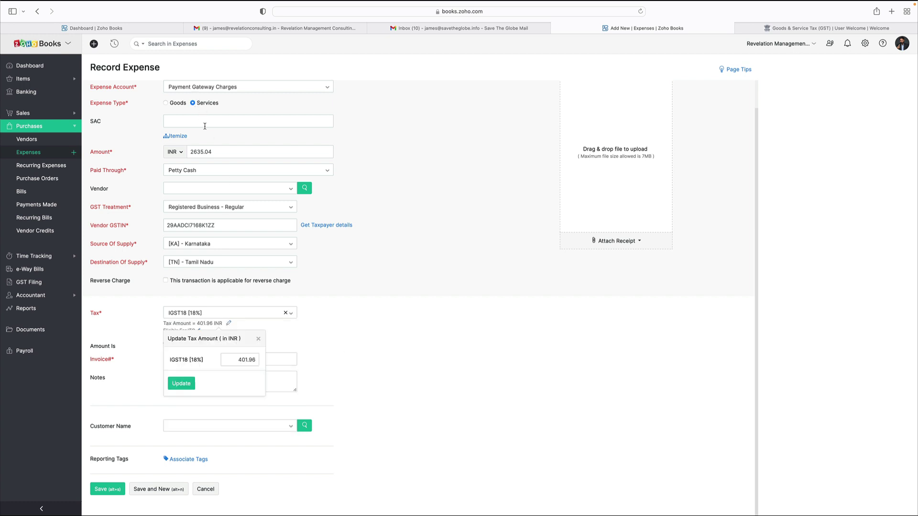
{"action": "left_click", "coordinate": [229, 361]}
{"action": "key", "text": "BackSpace"}
{"action": "type", "text": "2"}
{"action": "key", "text": "BackSpace"}
{"action": "key", "text": "BackSpace"}
{"action": "type", "text": "48"}
{"action": "left_click", "coordinate": [174, 387]}
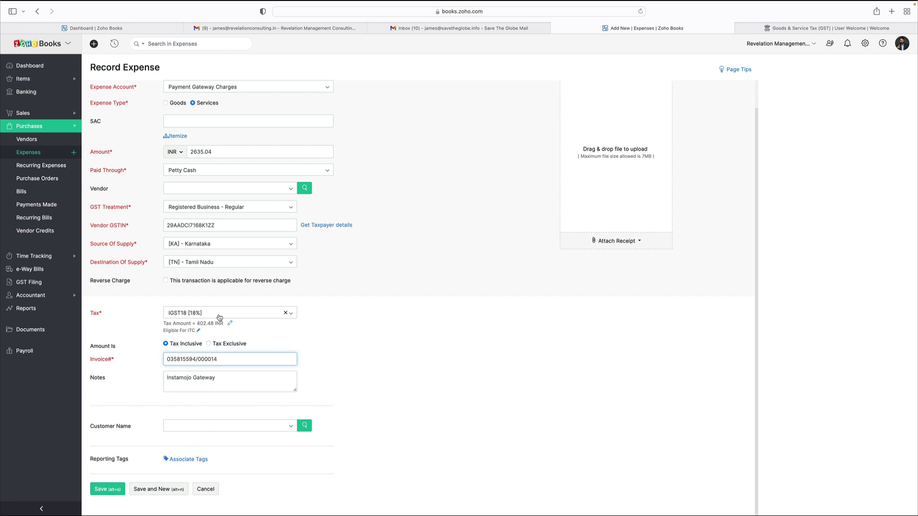
Step: Look up the vendor GSTIN's taxpayer details, then save the ₹2,635.04 expense
{"action": "left_click", "coordinate": [320, 225]}
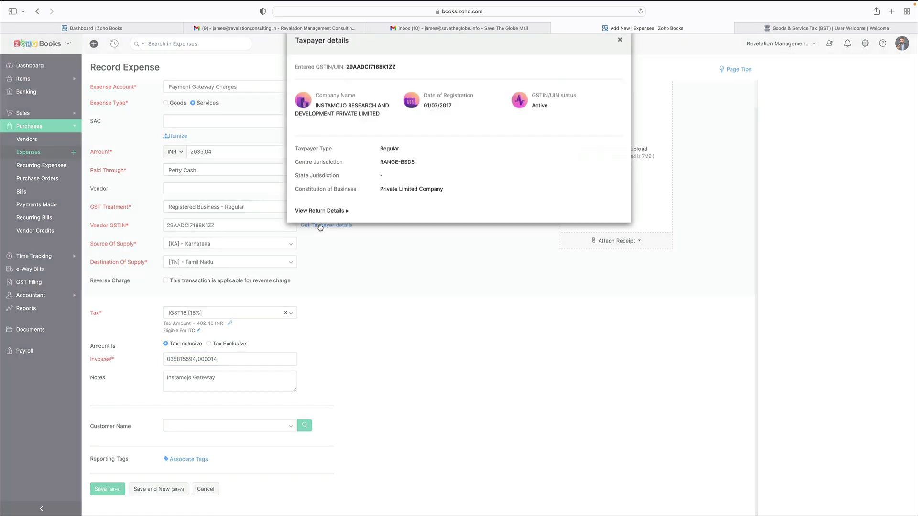
{"action": "left_click", "coordinate": [620, 47]}
{"action": "left_click", "coordinate": [100, 491]}
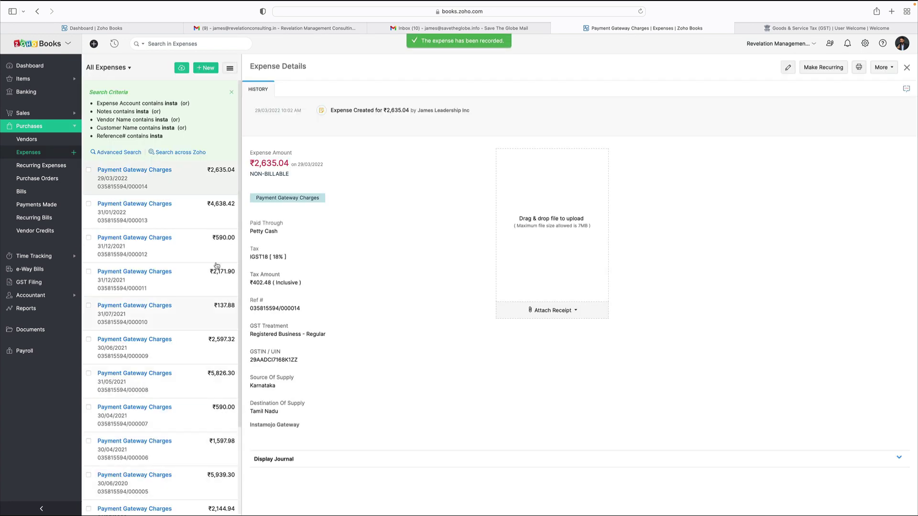
{"action": "left_click", "coordinate": [29, 66]}
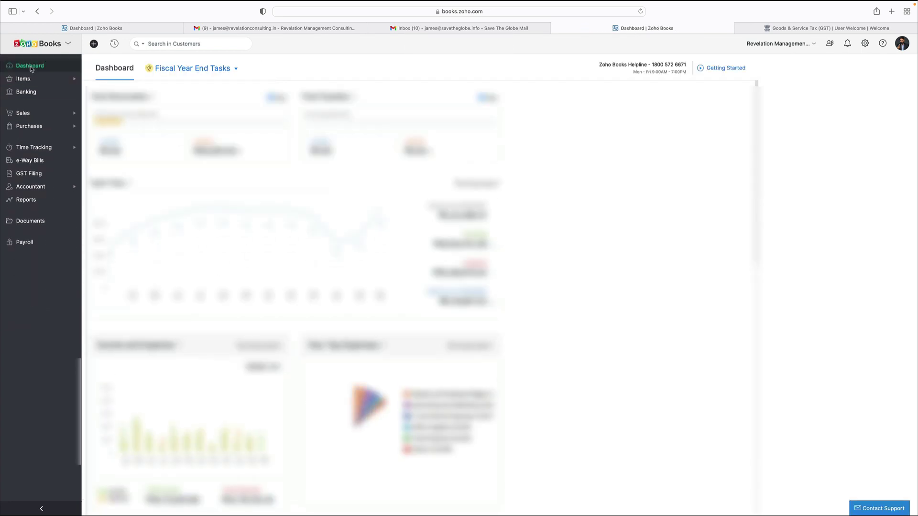
Step: Scroll through the dashboard's cash flow, income and expense, and top expenses charts
{"action": "scroll", "coordinate": [311, 257], "scroll_direction": "down", "scroll_amount": 5}
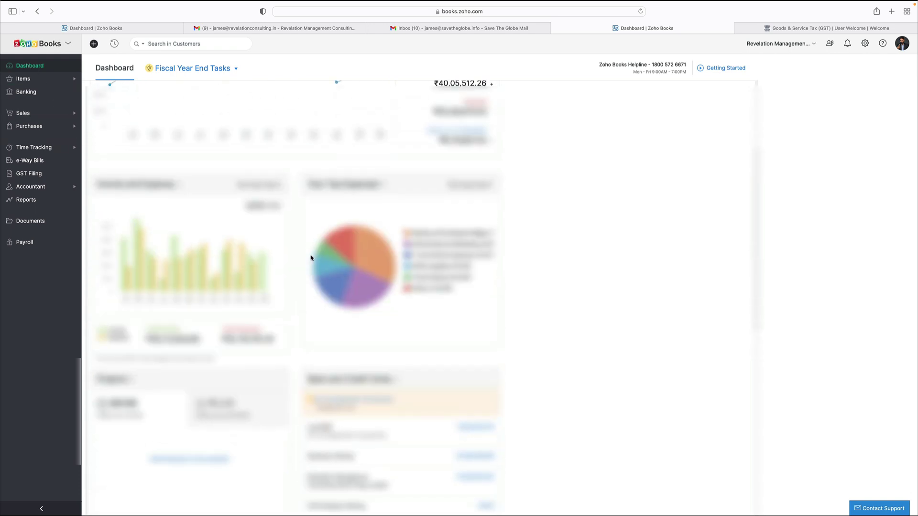
{"action": "scroll", "coordinate": [311, 258], "scroll_direction": "up", "scroll_amount": 5}
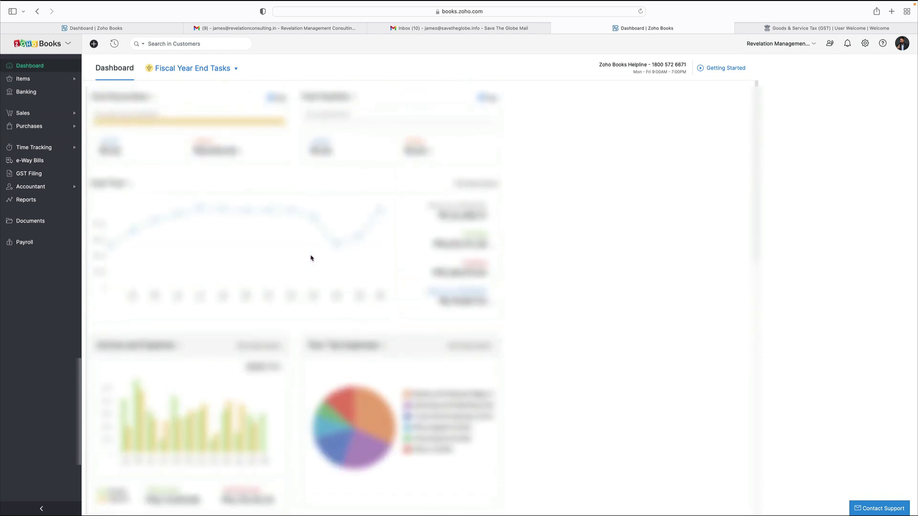
{"action": "scroll", "coordinate": [311, 258], "scroll_direction": "down", "scroll_amount": 4}
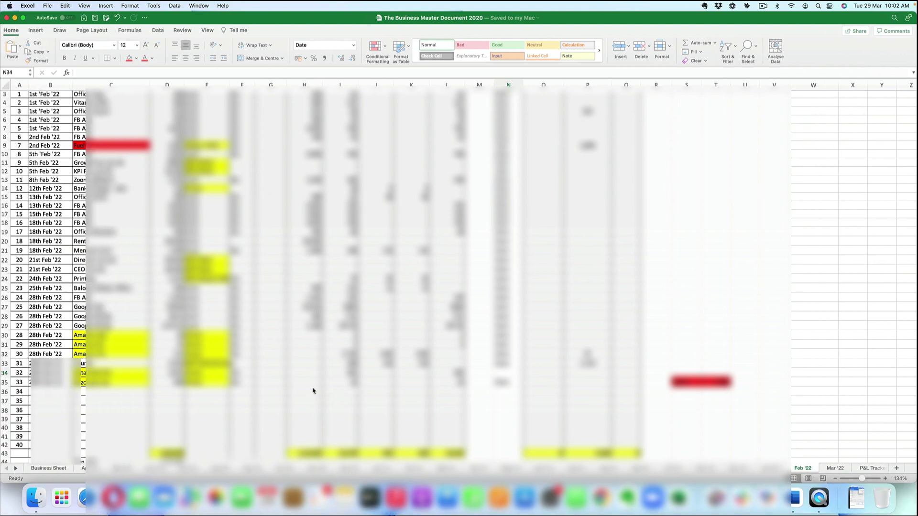
{"action": "scroll", "coordinate": [313, 382], "scroll_direction": "down", "scroll_amount": 8}
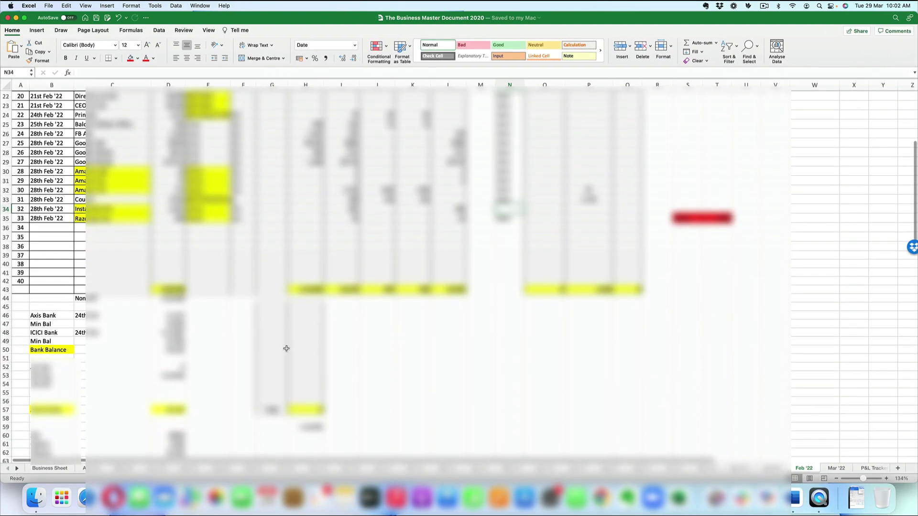
Step: Select cell E44 in the Excel spreadsheet and return to the Zoho Books dashboard
{"action": "key", "text": "ctrl+Right"}
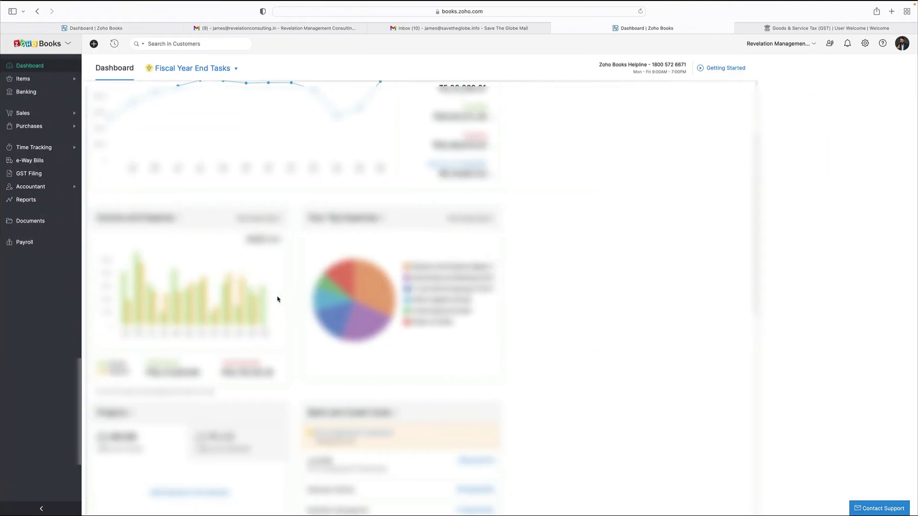
{"action": "mouse_move", "coordinate": [254, 308]}
{"action": "key", "text": "ctrl+Left"}
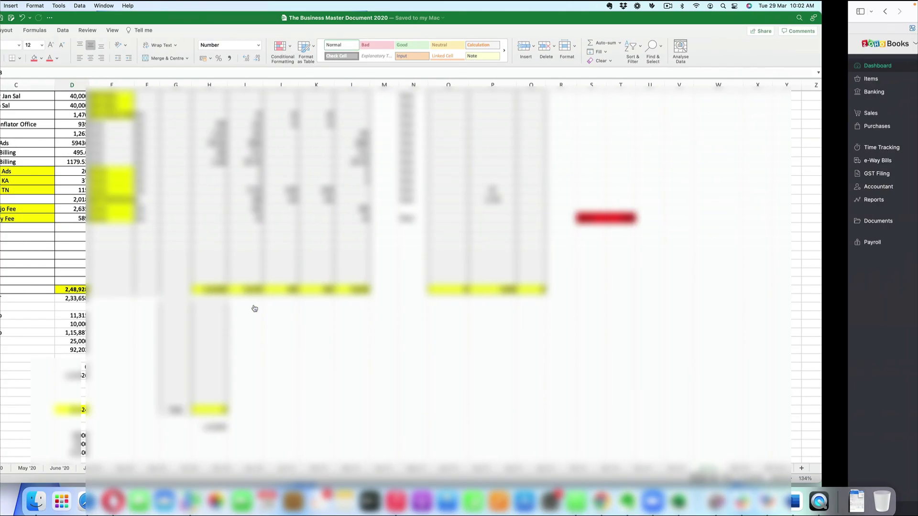
{"action": "left_click", "coordinate": [218, 299]}
{"action": "key", "text": "ctrl+Right"}
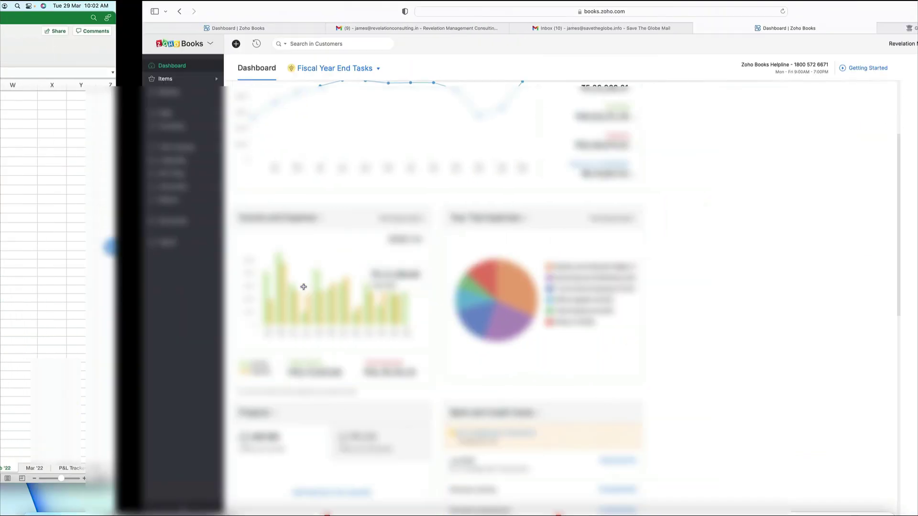
{"action": "mouse_move", "coordinate": [256, 311]}
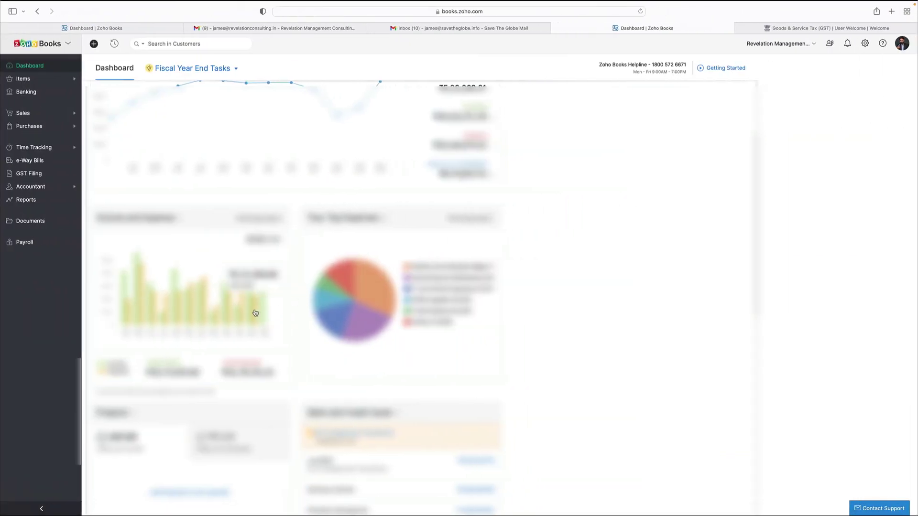
Step: Enter the new amount in cell E44 of the Feb '22 sheet
{"action": "key", "text": "ctrl+Left"}
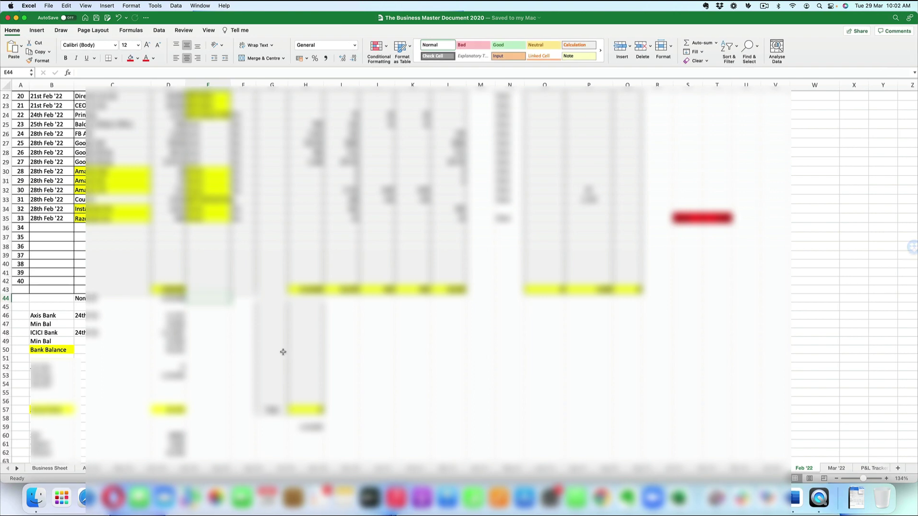
{"action": "type", "text": "10000"}
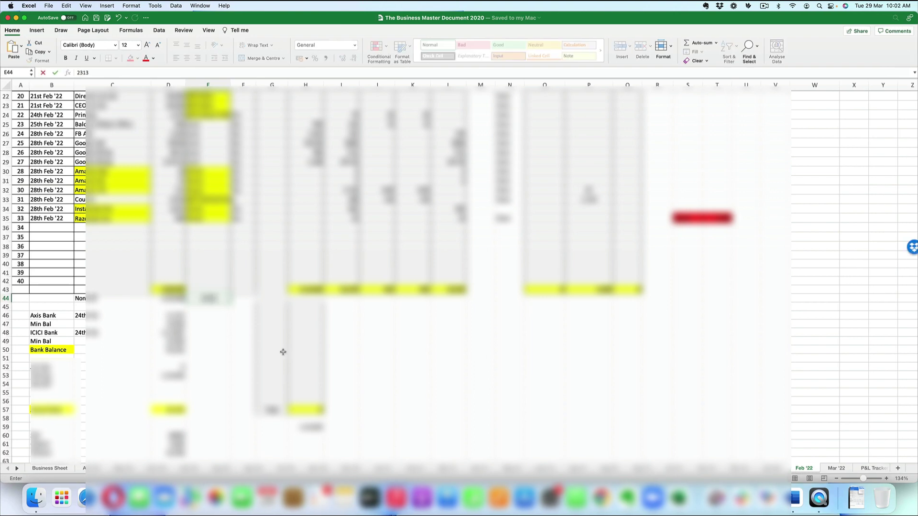
{"action": "key", "text": "Return"}
Step: Put the formula =D44-E44 in E45 and save the workbook
{"action": "type", "text": "="}
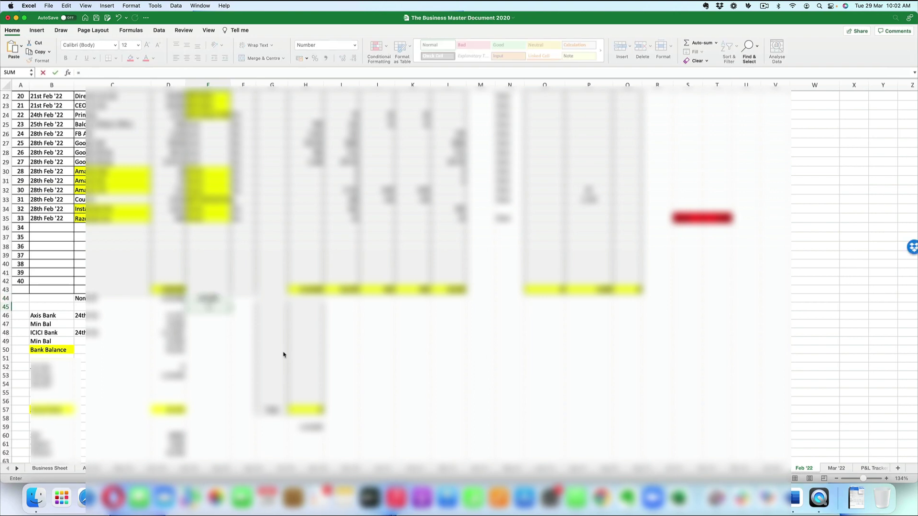
{"action": "key", "text": "Up"}
{"action": "key", "text": "Left"}
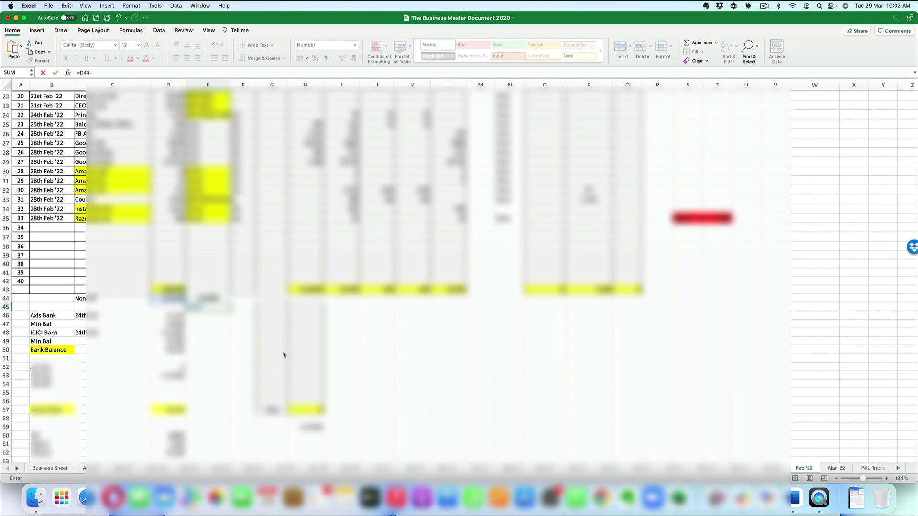
{"action": "key", "text": "Up"}
{"action": "key", "text": "Return"}
{"action": "key", "text": "Up"}
{"action": "key", "text": "super+s"}
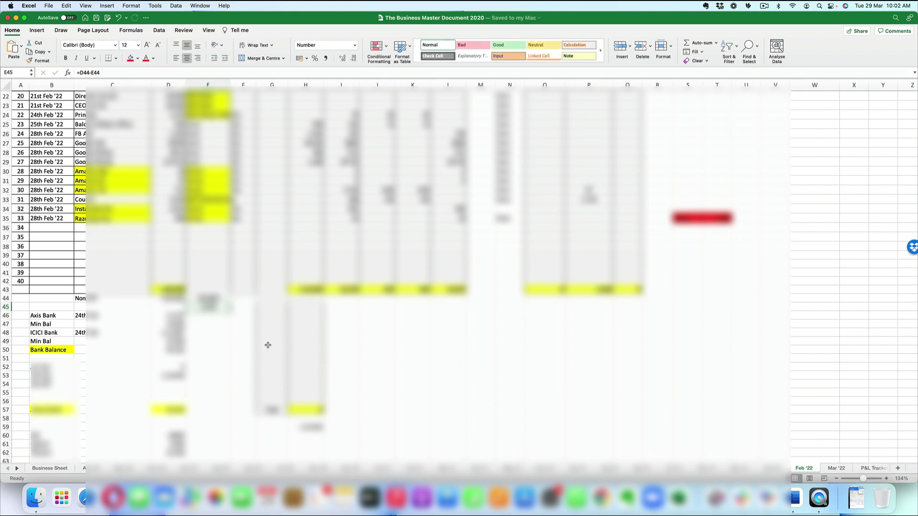
{"action": "scroll", "coordinate": [250, 335], "scroll_direction": "up", "scroll_amount": 3}
{"action": "scroll", "coordinate": [250, 335], "scroll_direction": "up", "scroll_amount": 4}
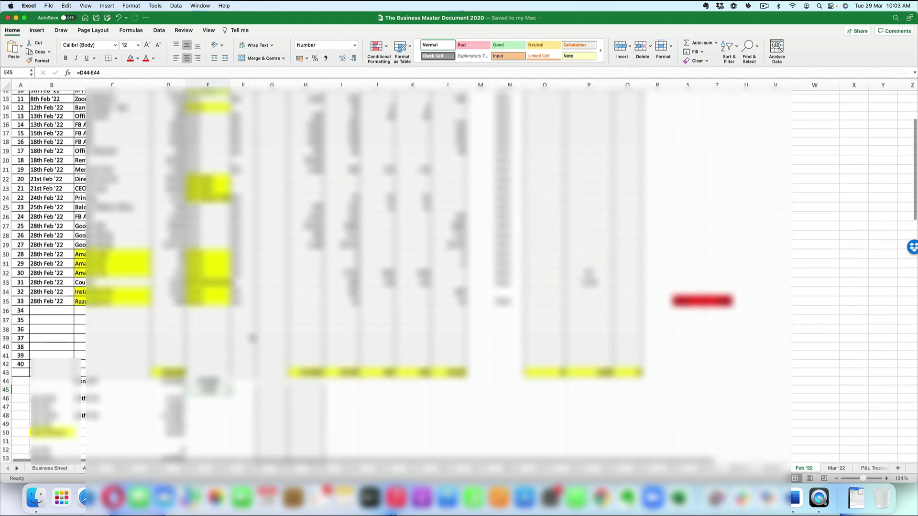
{"action": "scroll", "coordinate": [253, 338], "scroll_direction": "up", "scroll_amount": 9}
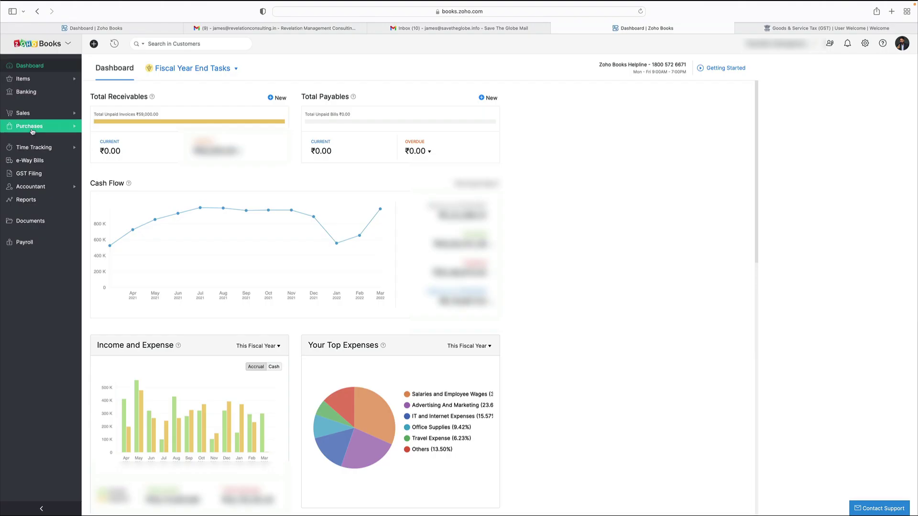
Step: Open the latest Payment Gateway Charges expense from Purchases > Expenses for editing
{"action": "left_click", "coordinate": [32, 129]}
{"action": "left_click", "coordinate": [29, 153]}
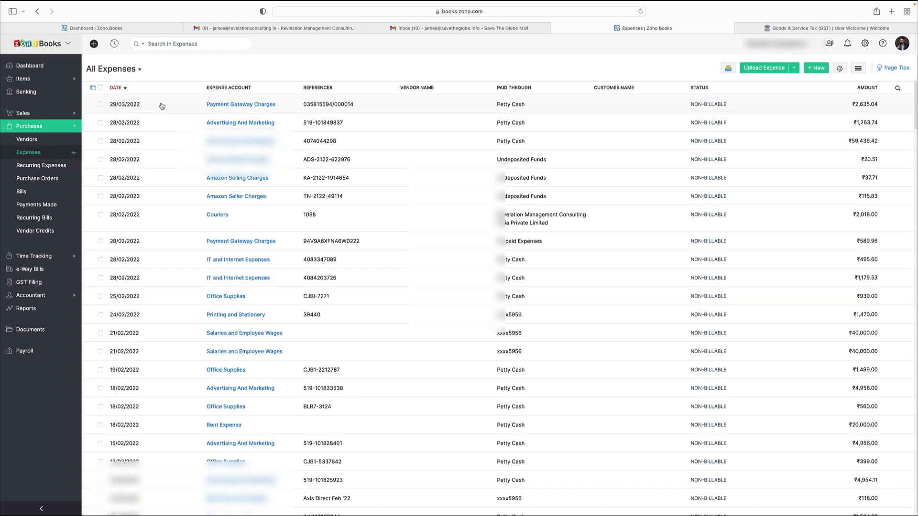
{"action": "left_click", "coordinate": [228, 106]}
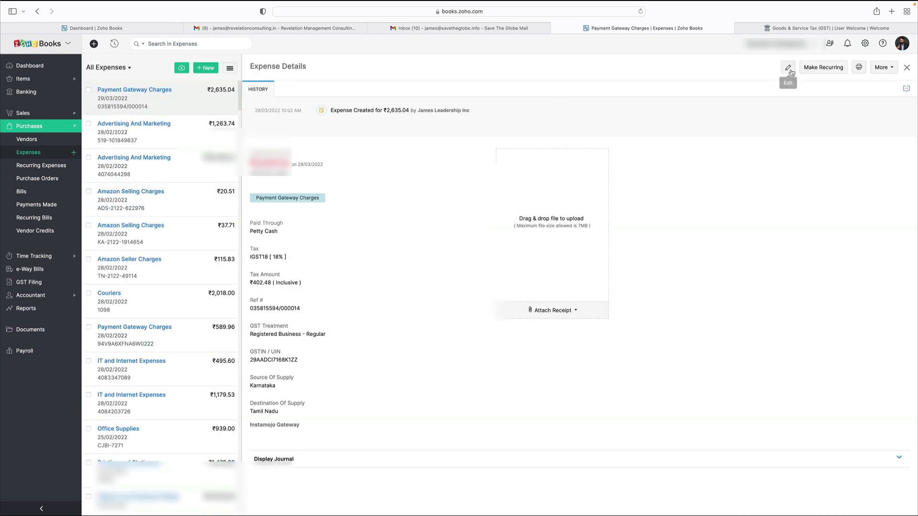
{"action": "left_click", "coordinate": [787, 68]}
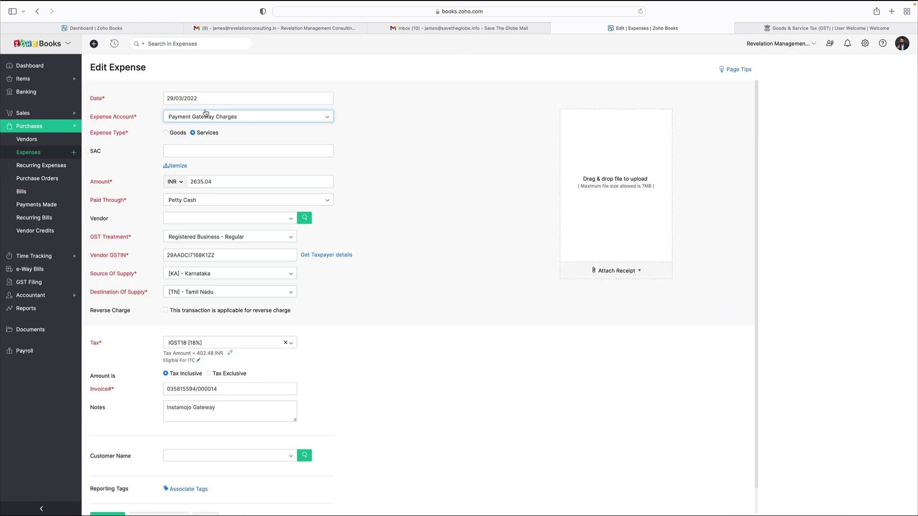
Step: Change the expense date to 28 February 2022 and save it
{"action": "left_click", "coordinate": [196, 98]}
{"action": "left_click", "coordinate": [176, 119]}
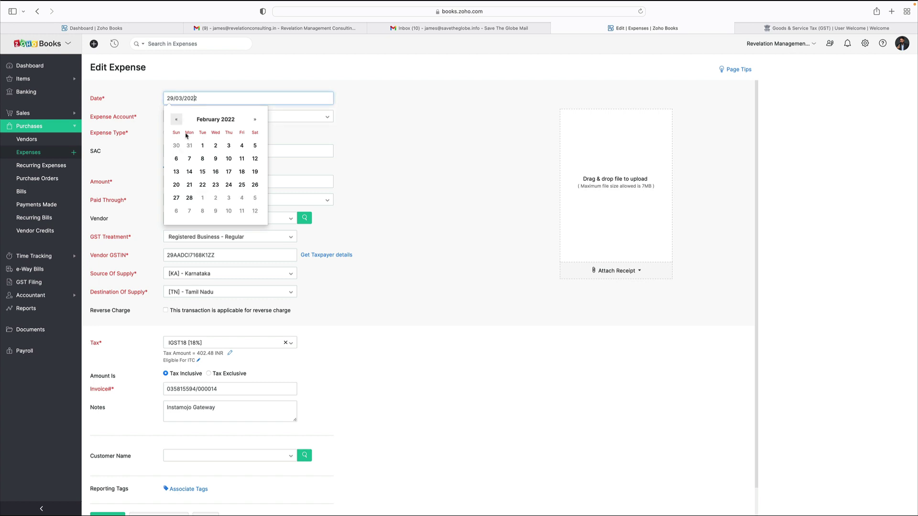
{"action": "left_click", "coordinate": [189, 198]}
{"action": "scroll", "coordinate": [291, 363], "scroll_direction": "down", "scroll_amount": 1}
{"action": "scroll", "coordinate": [292, 363], "scroll_direction": "up", "scroll_amount": 1}
{"action": "key", "text": "alt+s"}
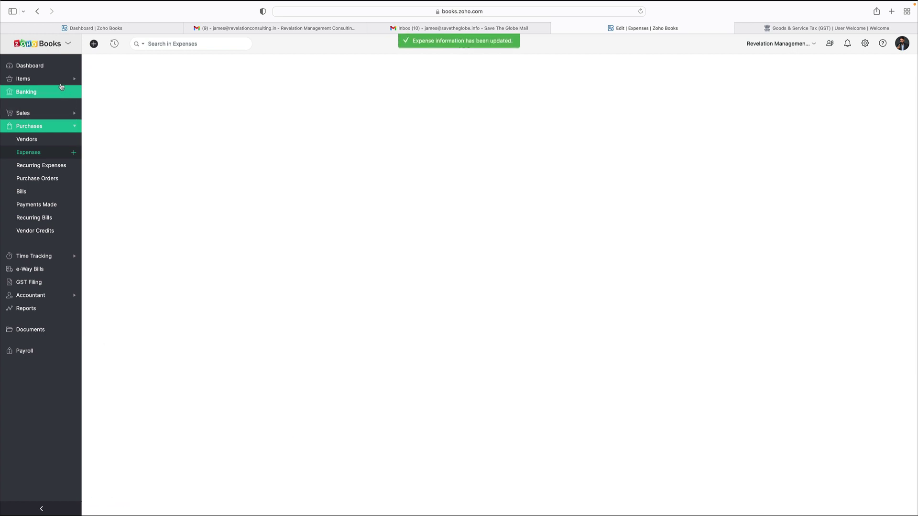
Step: Return to the Zoho Books dashboard, then switch over to the Excel workbook
{"action": "left_click", "coordinate": [47, 71]}
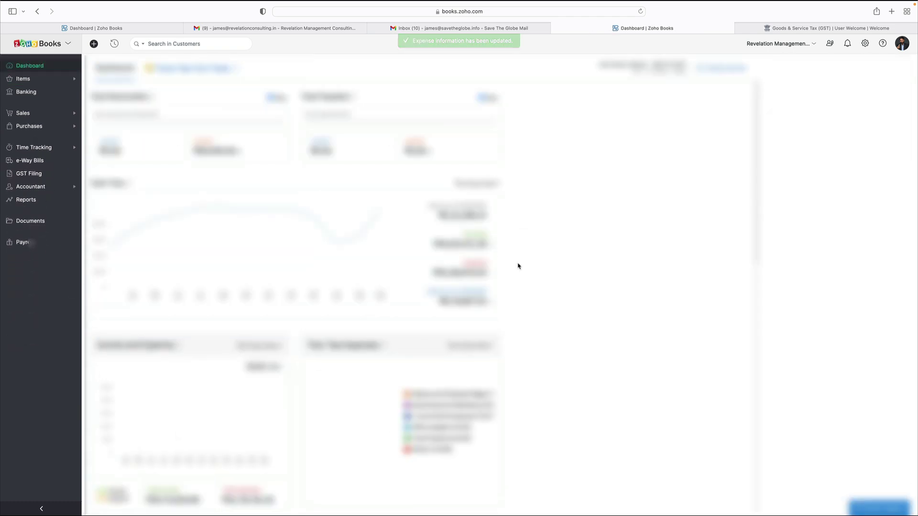
{"action": "scroll", "coordinate": [519, 268], "scroll_direction": "down", "scroll_amount": 5}
{"action": "mouse_move", "coordinate": [252, 229]}
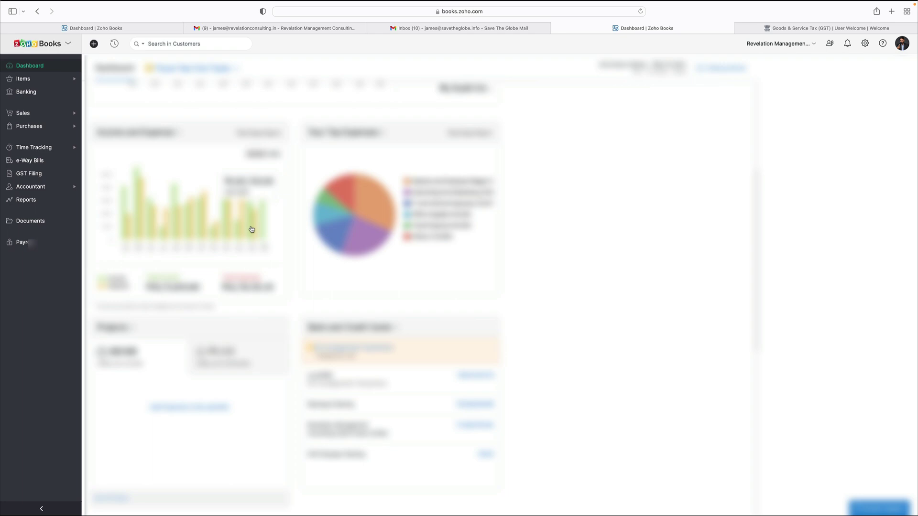
{"action": "key", "text": "super+Tab"}
{"action": "scroll", "coordinate": [344, 374], "scroll_direction": "down", "scroll_amount": 10}
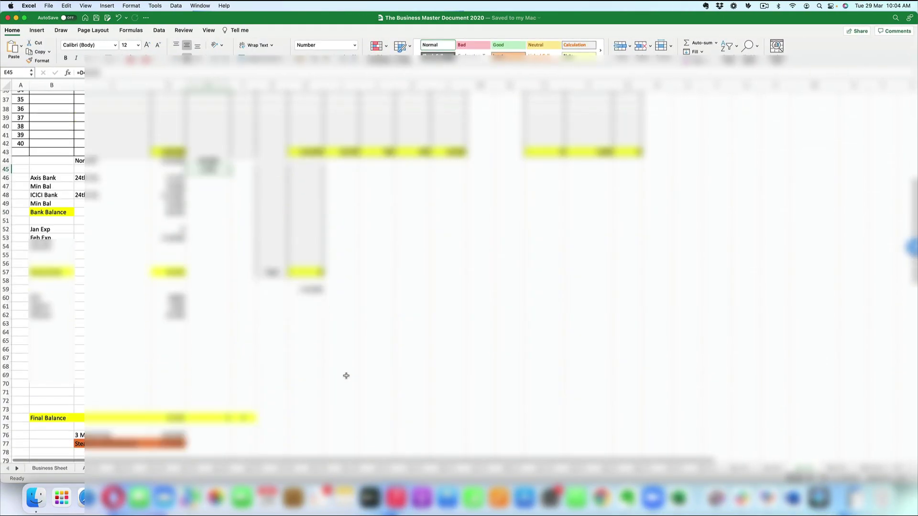
Step: Check the =D44-E44 formula in E45, leaving it unchanged
{"action": "scroll", "coordinate": [346, 376], "scroll_direction": "up", "scroll_amount": 1}
{"action": "key", "text": "super+Tab"}
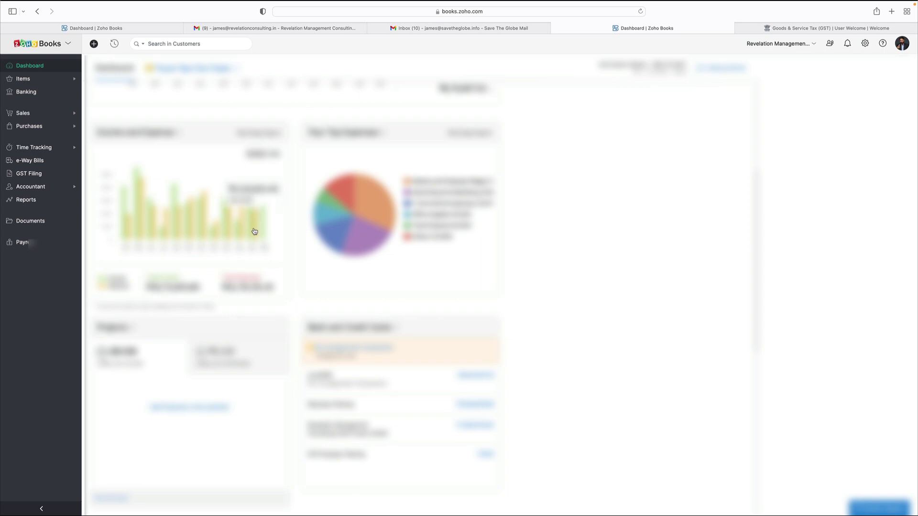
{"action": "key", "text": "super+Tab"}
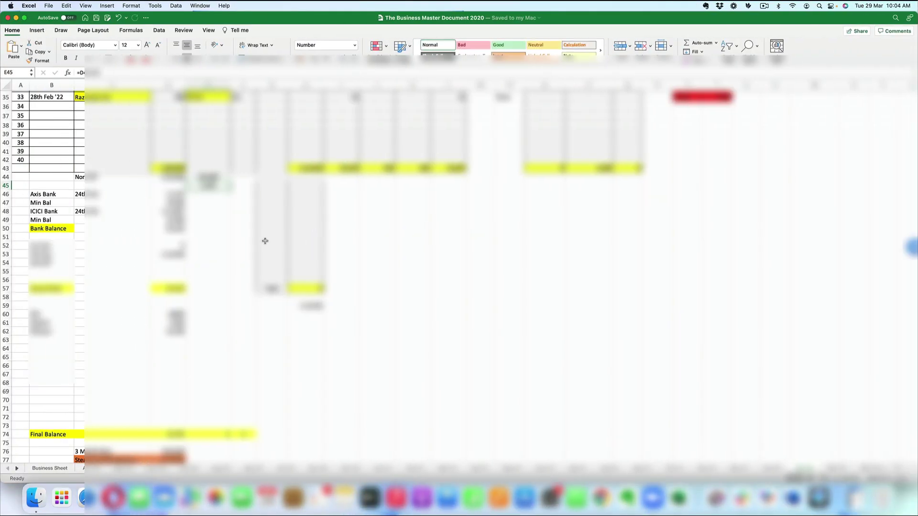
{"action": "key", "text": "Up"}
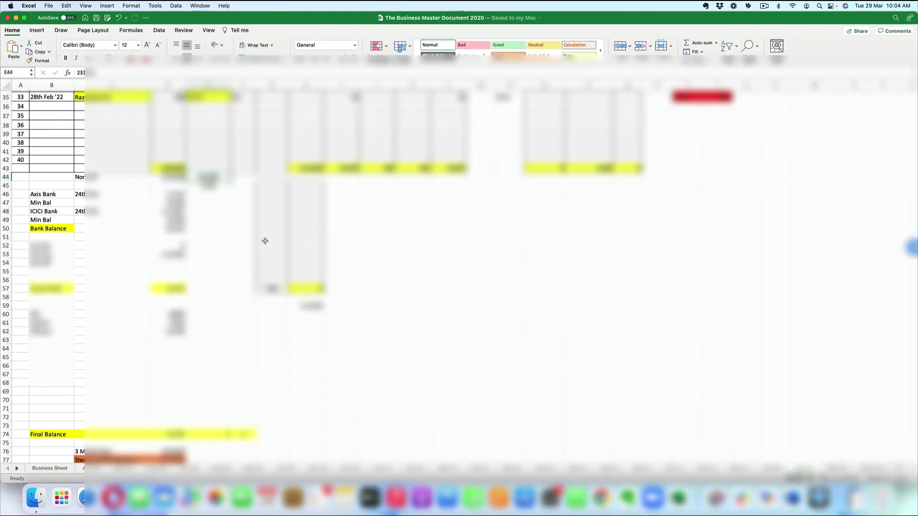
{"action": "key", "text": "Down"}
{"action": "key", "text": "F2"}
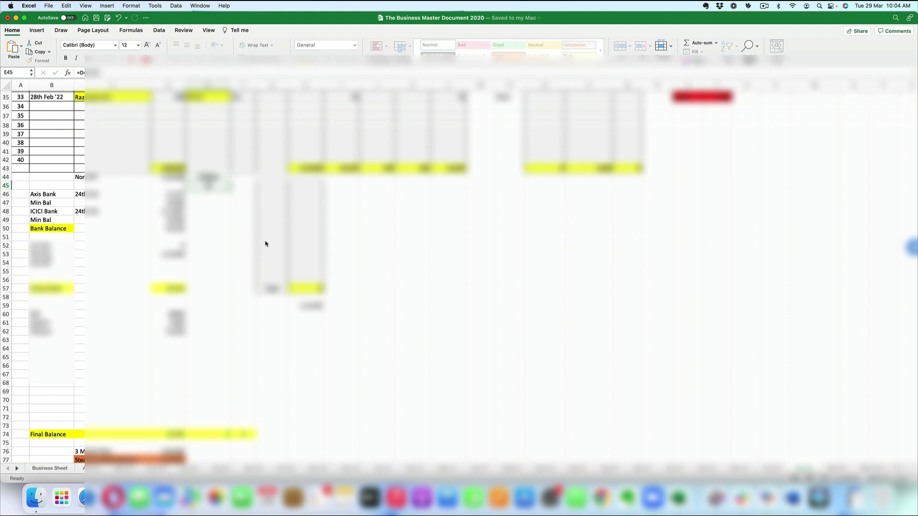
{"action": "key", "text": "Escape"}
{"action": "key", "text": "Up"}
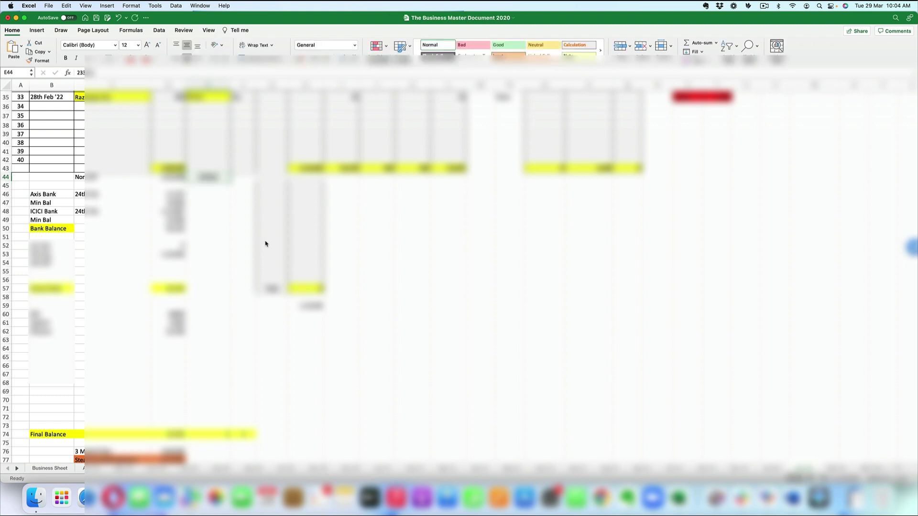
Step: Review the Feb '22 figures including D17, then bring back the Zoho Books dashboard tab
{"action": "scroll", "coordinate": [266, 244], "scroll_direction": "up", "scroll_amount": 3}
{"action": "scroll", "coordinate": [265, 244], "scroll_direction": "up", "scroll_amount": 5}
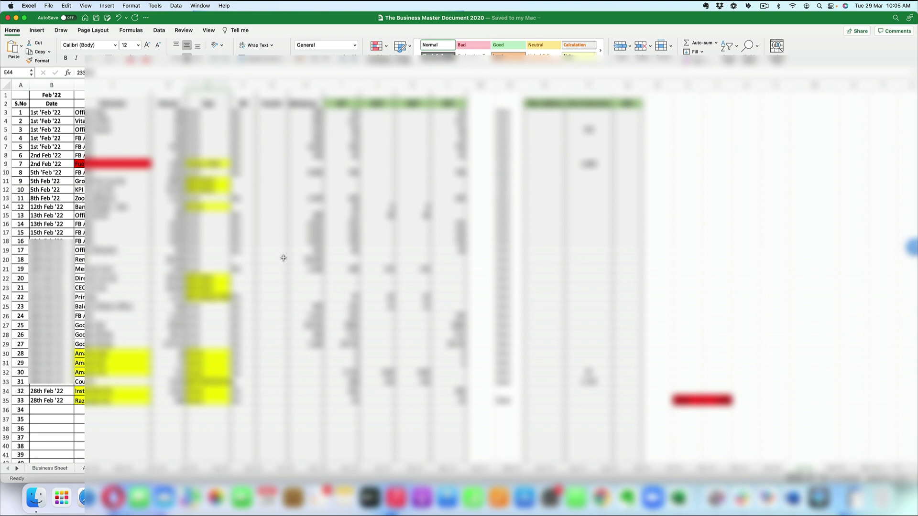
{"action": "scroll", "coordinate": [283, 257], "scroll_direction": "down", "scroll_amount": 3}
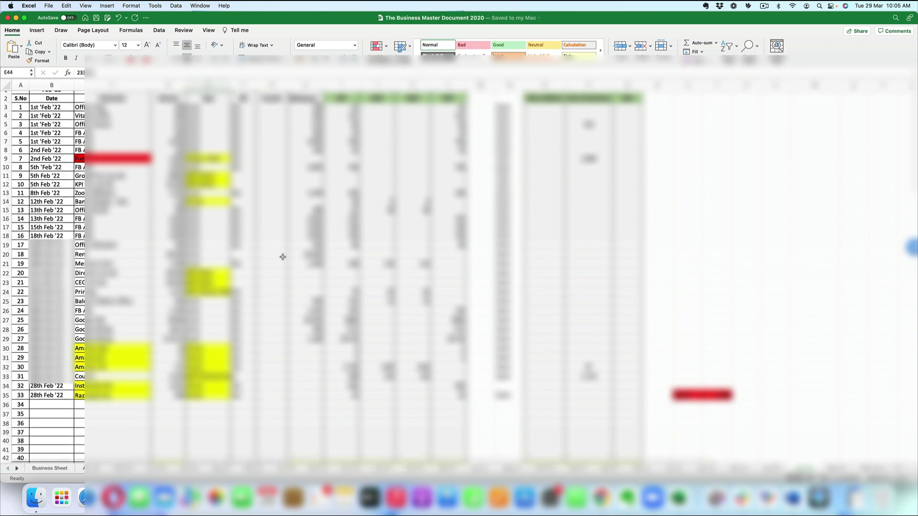
{"action": "scroll", "coordinate": [282, 257], "scroll_direction": "up", "scroll_amount": 3}
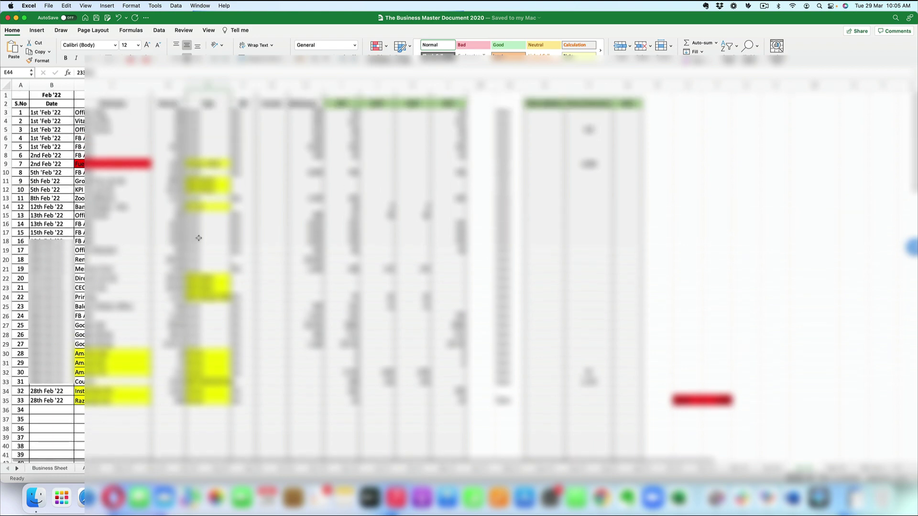
{"action": "left_click", "coordinate": [175, 231]}
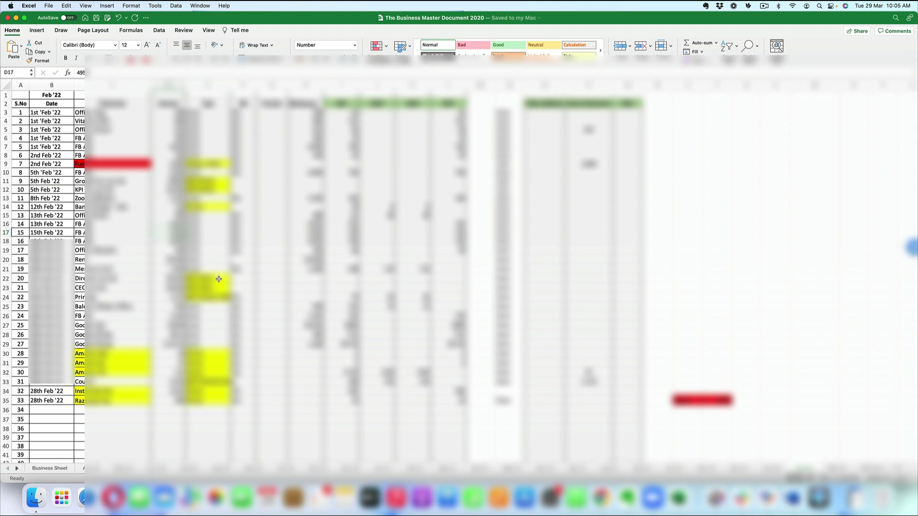
{"action": "scroll", "coordinate": [277, 311], "scroll_direction": "down", "scroll_amount": 10}
{"action": "scroll", "coordinate": [278, 312], "scroll_direction": "up", "scroll_amount": 10}
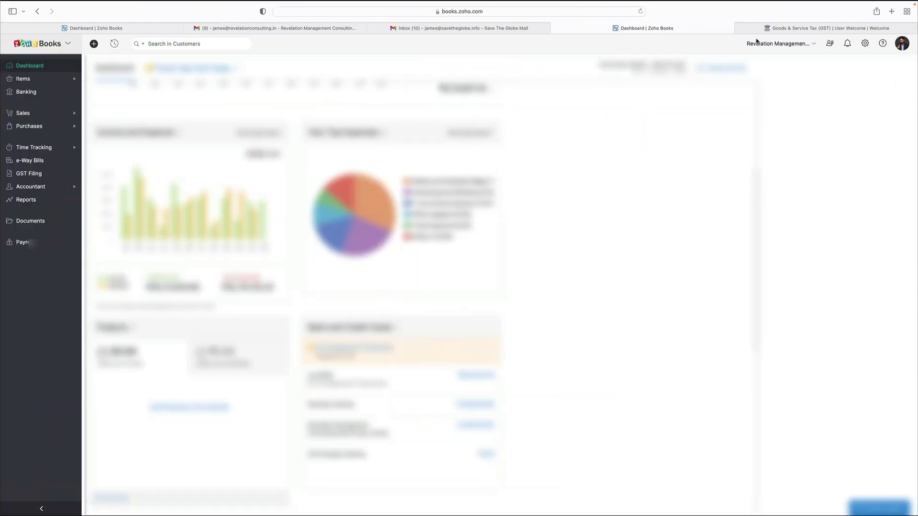
{"action": "left_click", "coordinate": [788, 30]}
{"action": "left_click", "coordinate": [711, 32]}
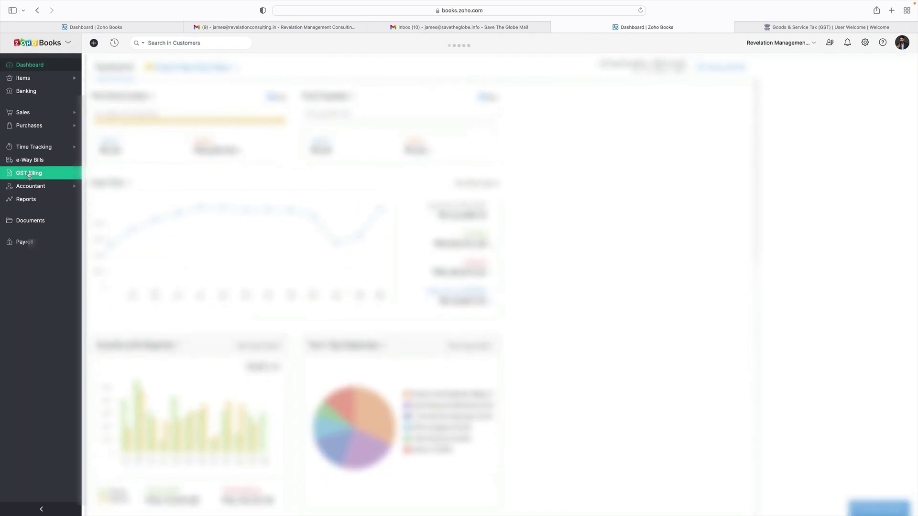
Step: From GST Filing, set the summary month to February 2022 and open its GSTR-3B
{"action": "left_click", "coordinate": [29, 174]}
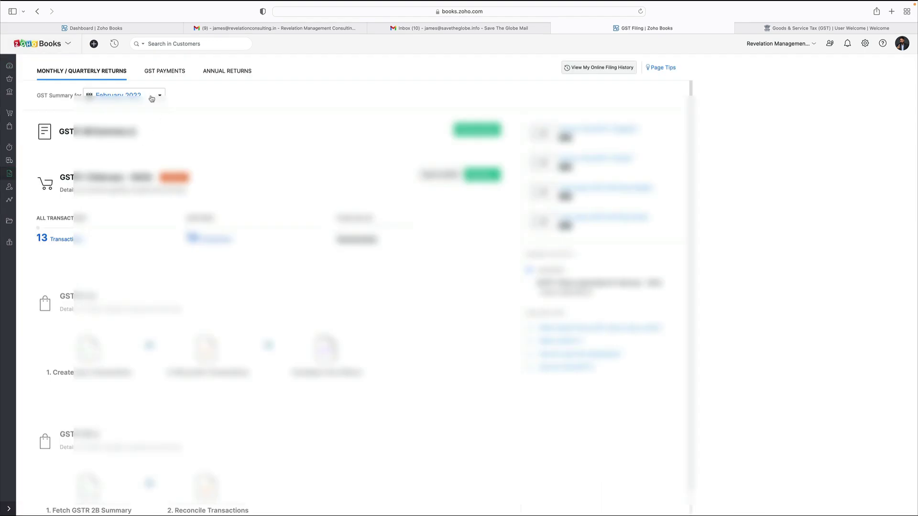
{"action": "left_click", "coordinate": [148, 96]}
{"action": "left_click", "coordinate": [117, 137]}
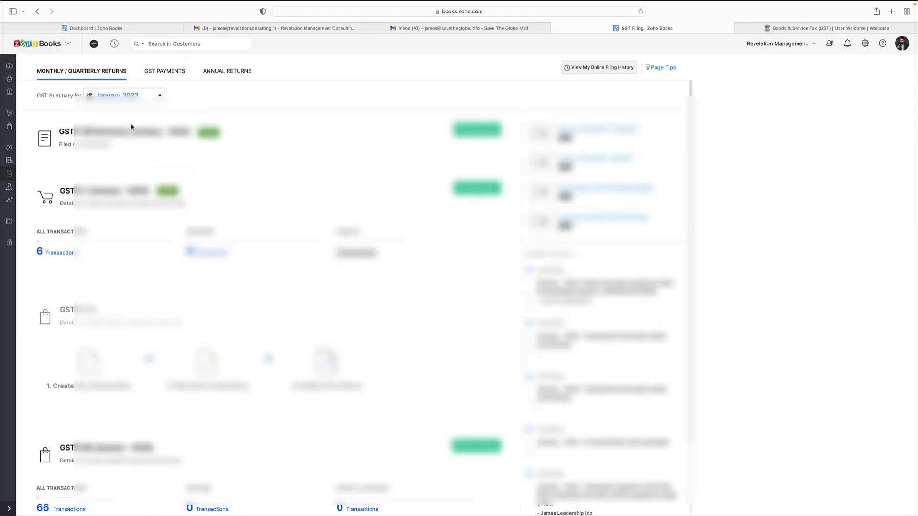
{"action": "left_click", "coordinate": [156, 98]}
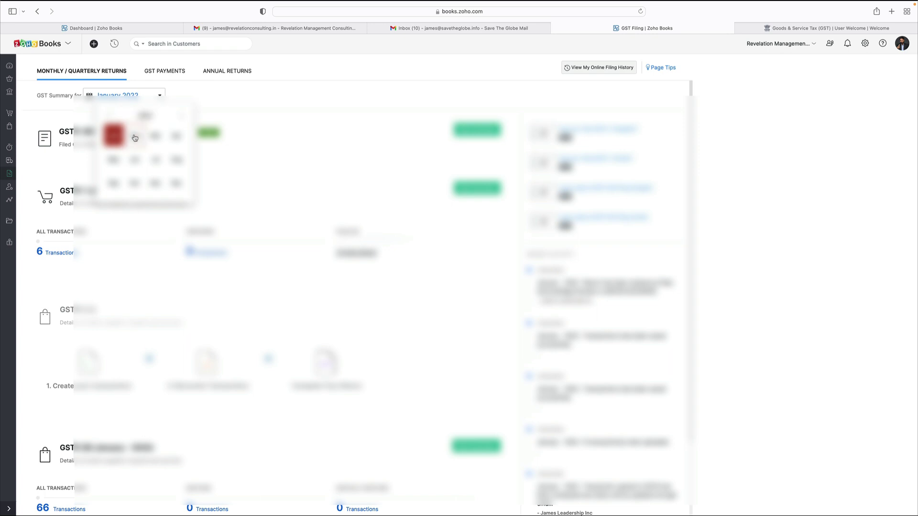
{"action": "left_click", "coordinate": [136, 136]}
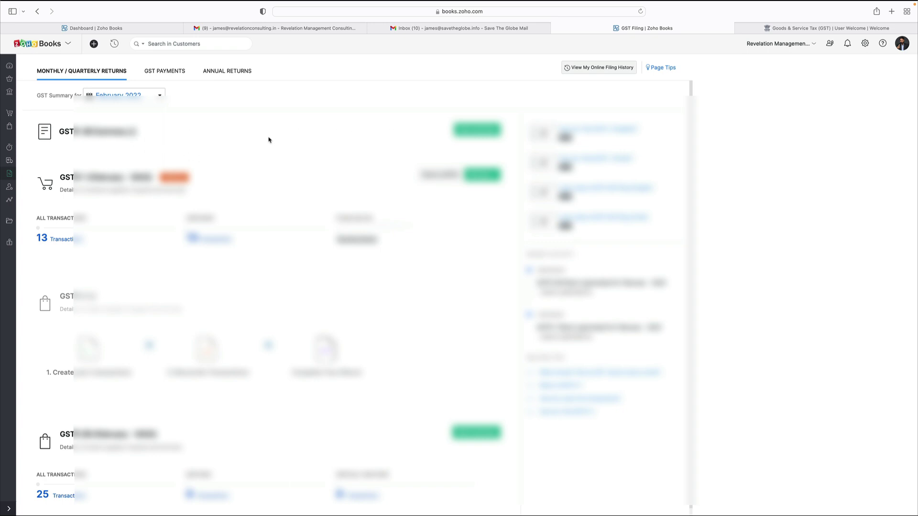
{"action": "left_click", "coordinate": [485, 133]}
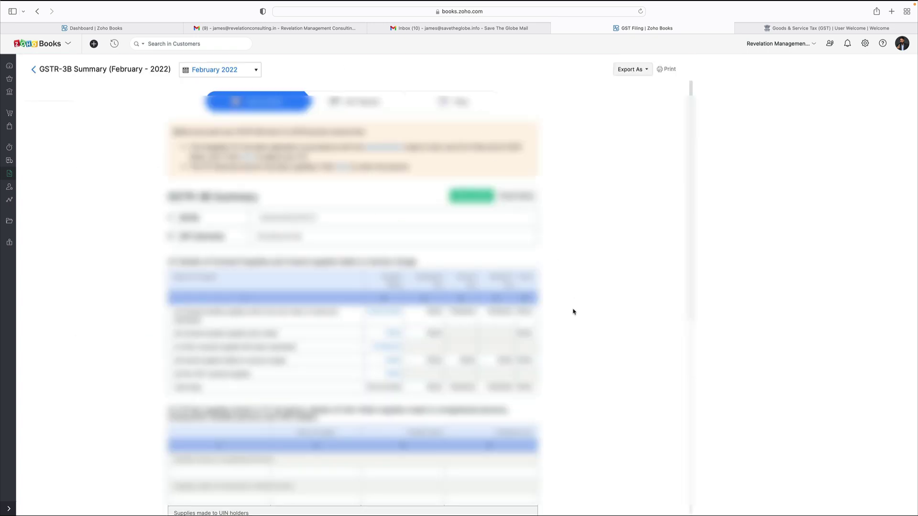
{"action": "scroll", "coordinate": [573, 312], "scroll_direction": "down", "scroll_amount": 3}
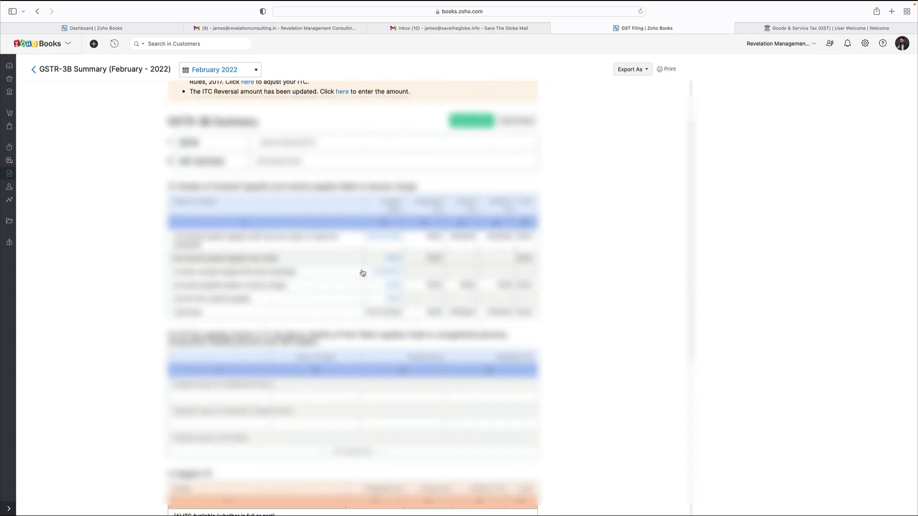
{"action": "scroll", "coordinate": [571, 308], "scroll_direction": "down", "scroll_amount": 1}
{"action": "key", "text": "ctrl+Left"}
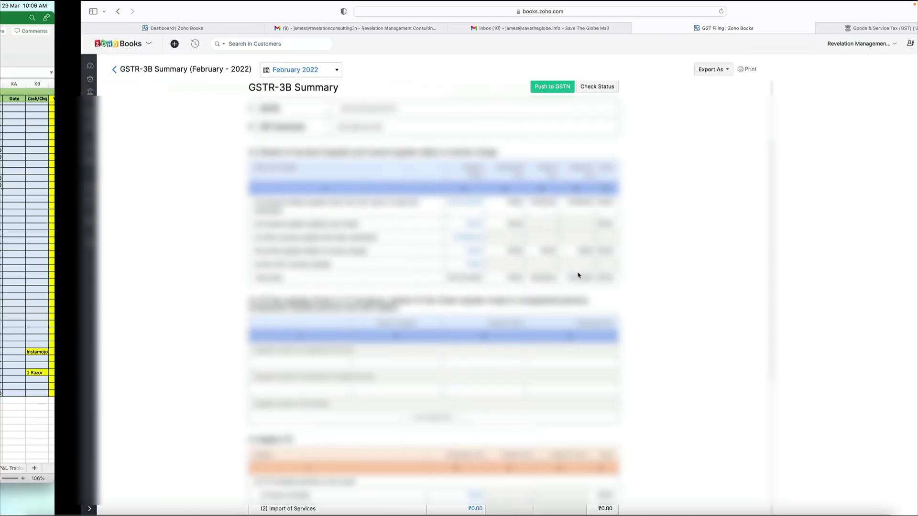
{"action": "left_click", "coordinate": [805, 468]}
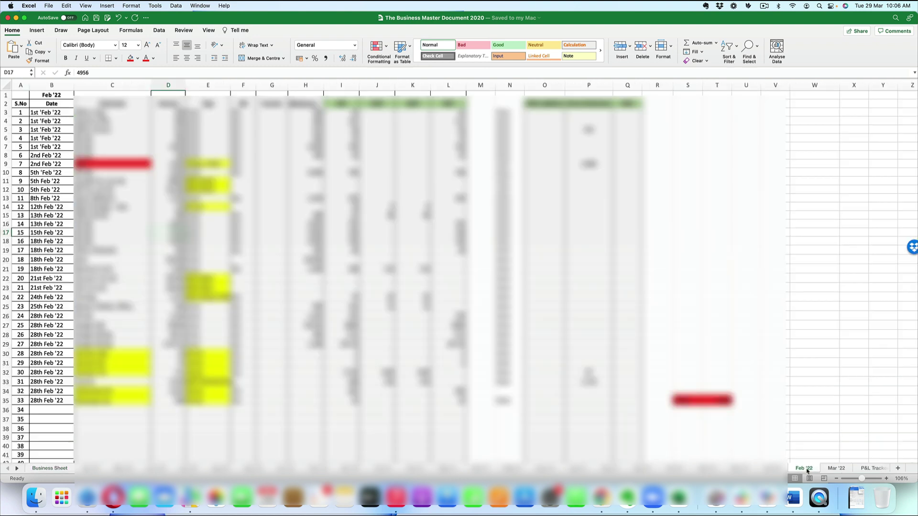
{"action": "scroll", "coordinate": [560, 390], "scroll_direction": "down", "scroll_amount": 15}
{"action": "scroll", "coordinate": [561, 391], "scroll_direction": "up", "scroll_amount": 4}
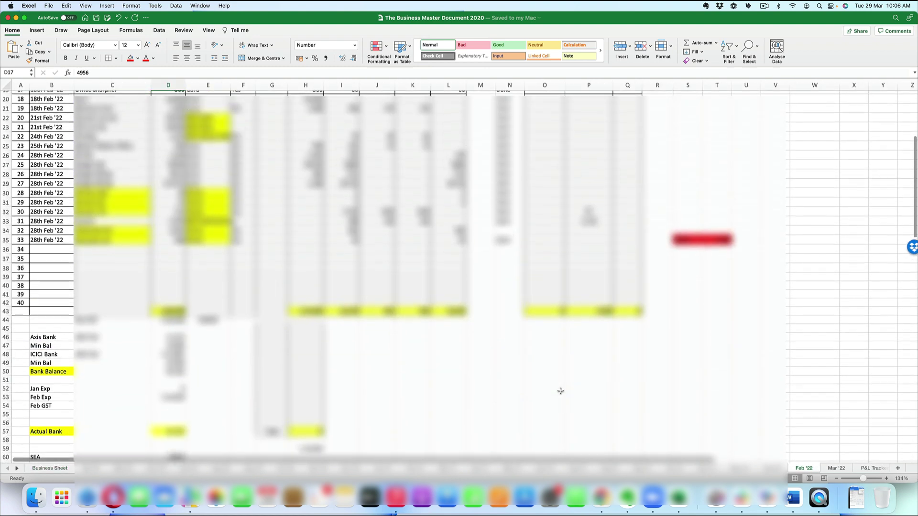
{"action": "scroll", "coordinate": [561, 392], "scroll_direction": "up", "scroll_amount": 10}
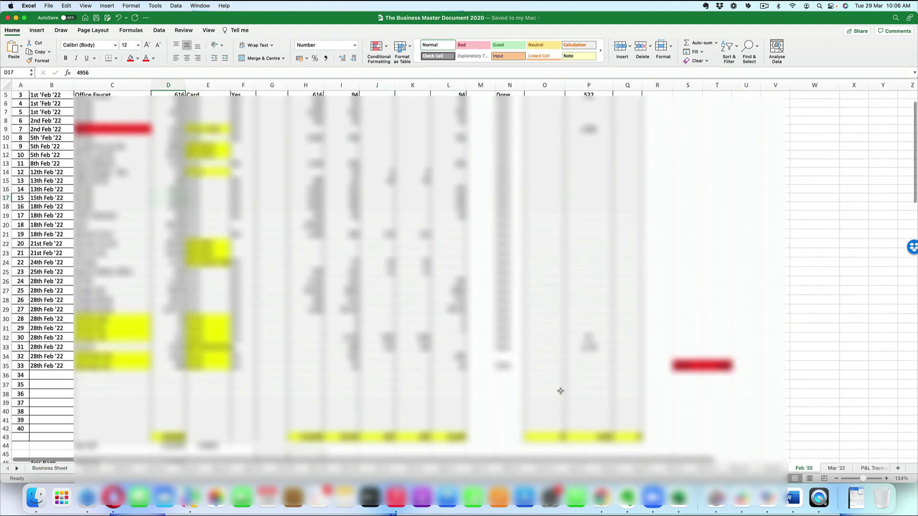
{"action": "scroll", "coordinate": [560, 391], "scroll_direction": "down", "scroll_amount": 10}
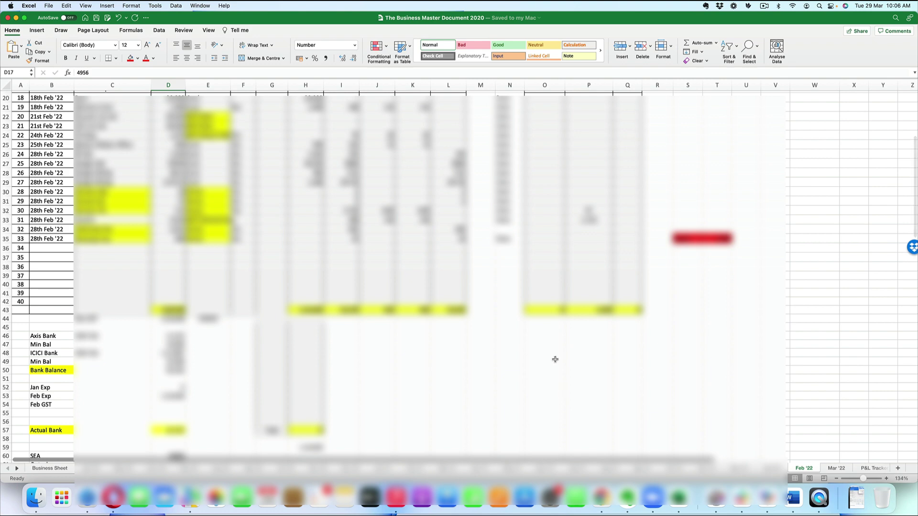
{"action": "key", "text": "super+Tab"}
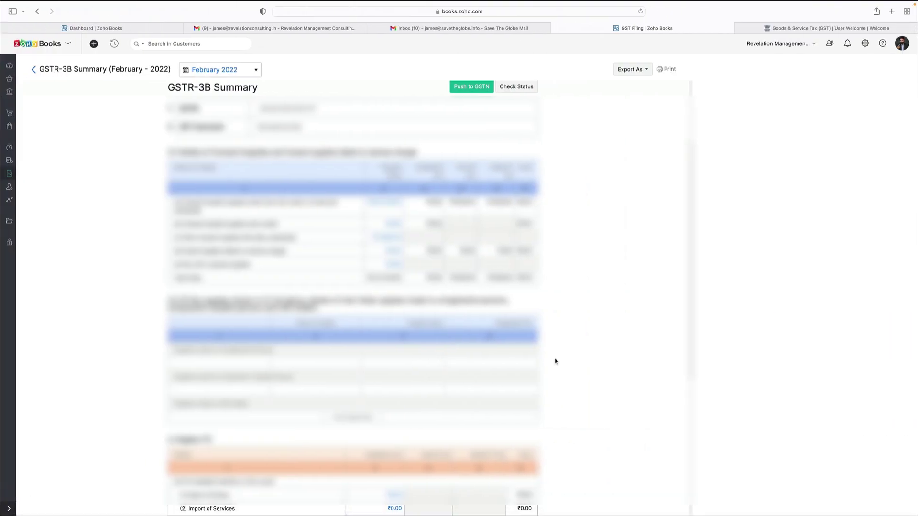
{"action": "scroll", "coordinate": [484, 359], "scroll_direction": "down", "scroll_amount": 5}
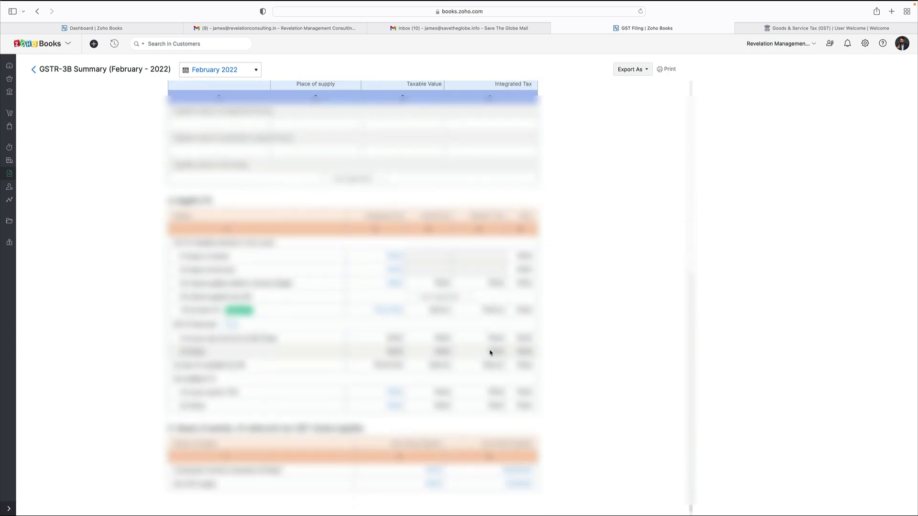
{"action": "key", "text": "super+Tab"}
{"action": "key", "text": "super+Tab"}
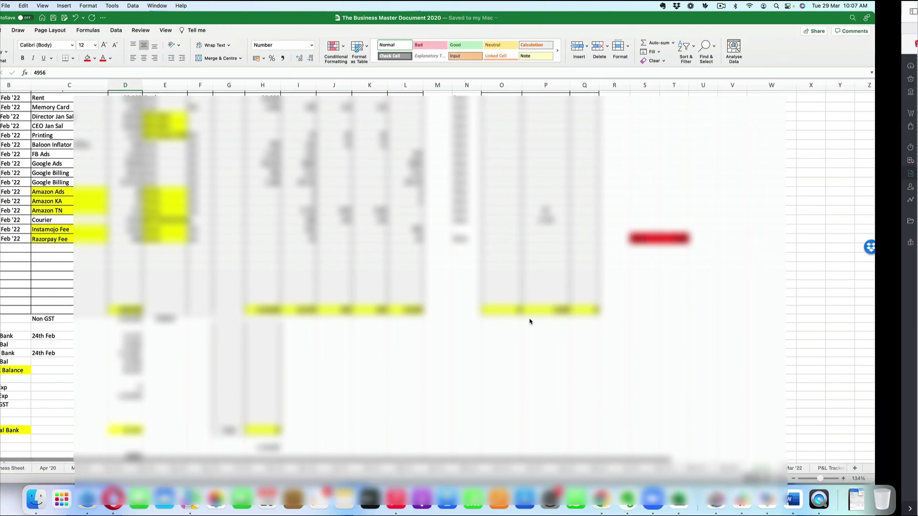
{"action": "scroll", "coordinate": [407, 386], "scroll_direction": "down", "scroll_amount": 1}
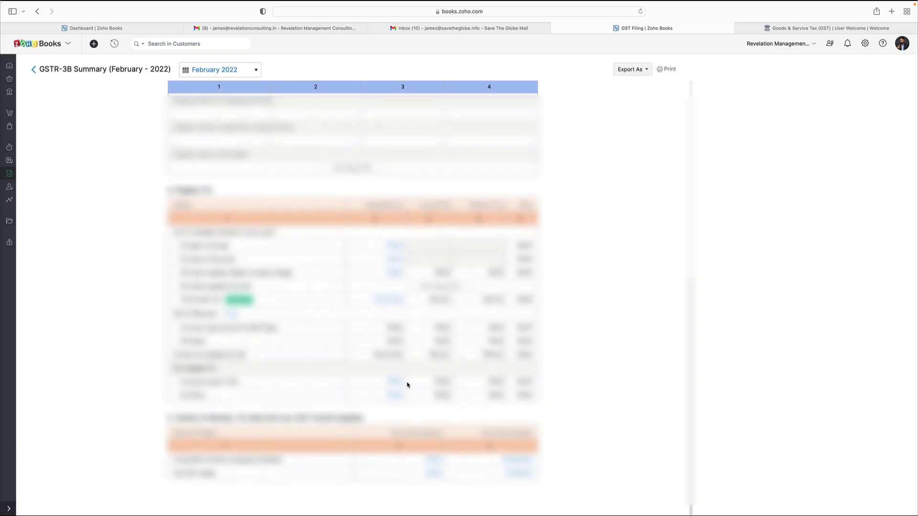
{"action": "scroll", "coordinate": [407, 385], "scroll_direction": "up", "scroll_amount": 10}
{"action": "key", "text": "super+Tab"}
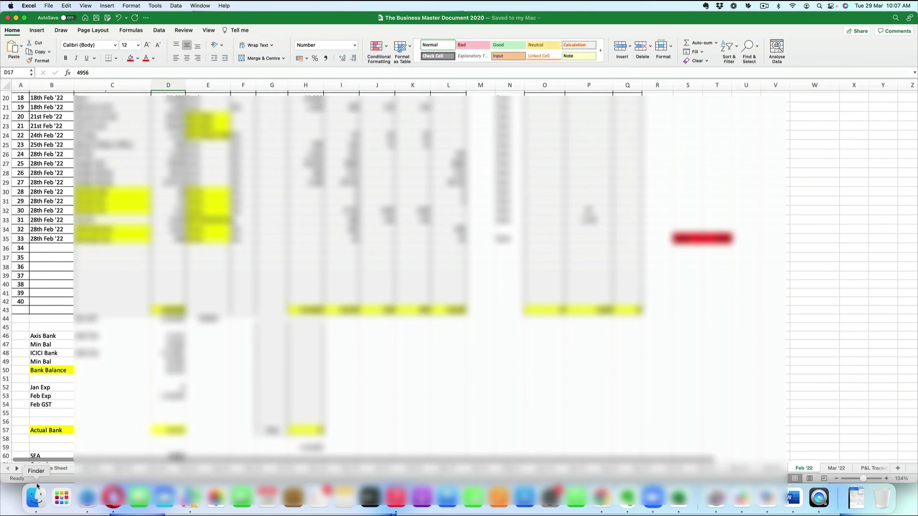
{"action": "left_click", "coordinate": [52, 468]}
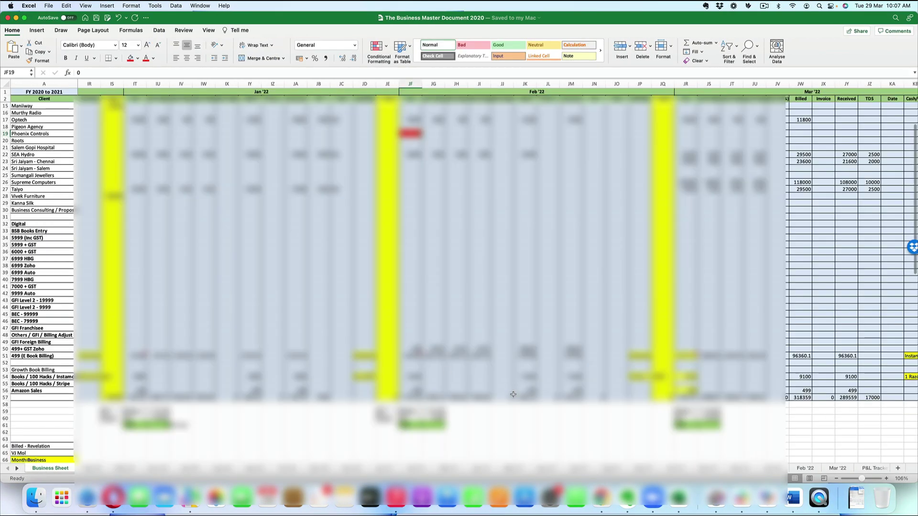
{"action": "scroll", "coordinate": [523, 411], "scroll_direction": "right", "scroll_amount": 1}
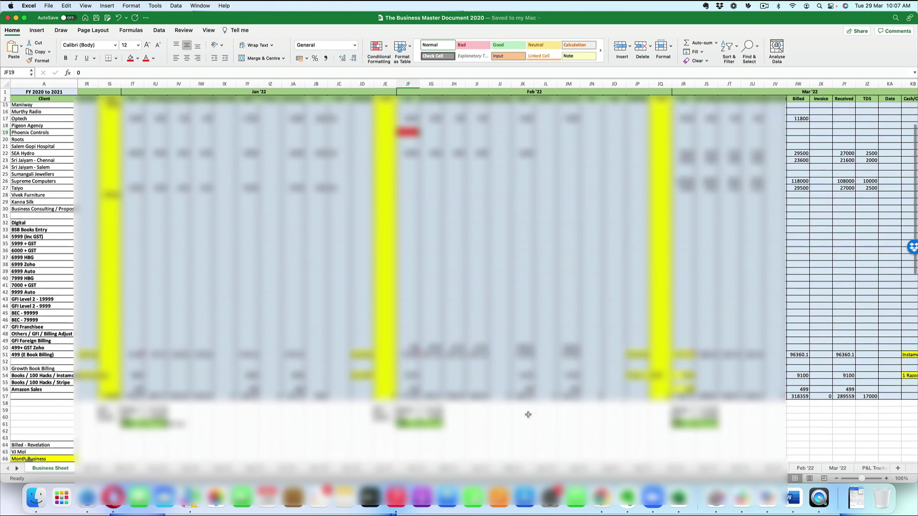
{"action": "key", "text": "super+Tab"}
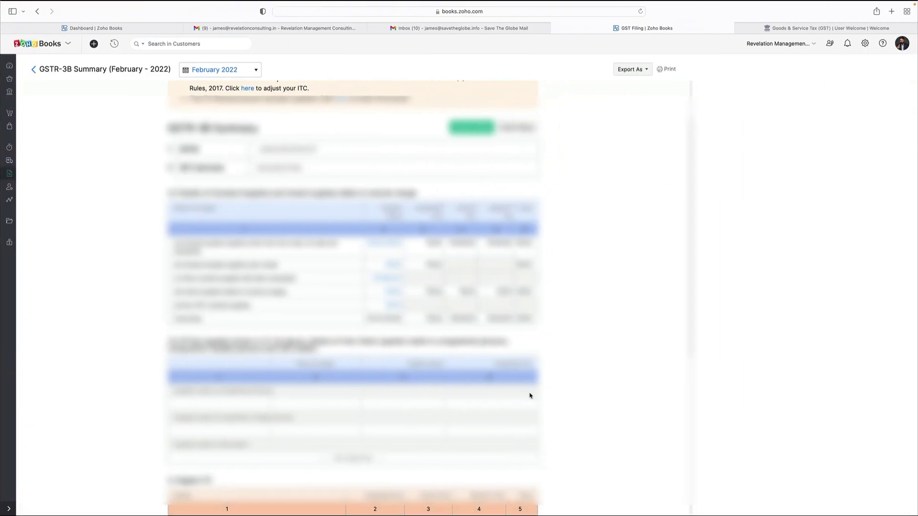
{"action": "scroll", "coordinate": [531, 398], "scroll_direction": "down", "scroll_amount": 2}
{"action": "scroll", "coordinate": [531, 398], "scroll_direction": "up", "scroll_amount": 5}
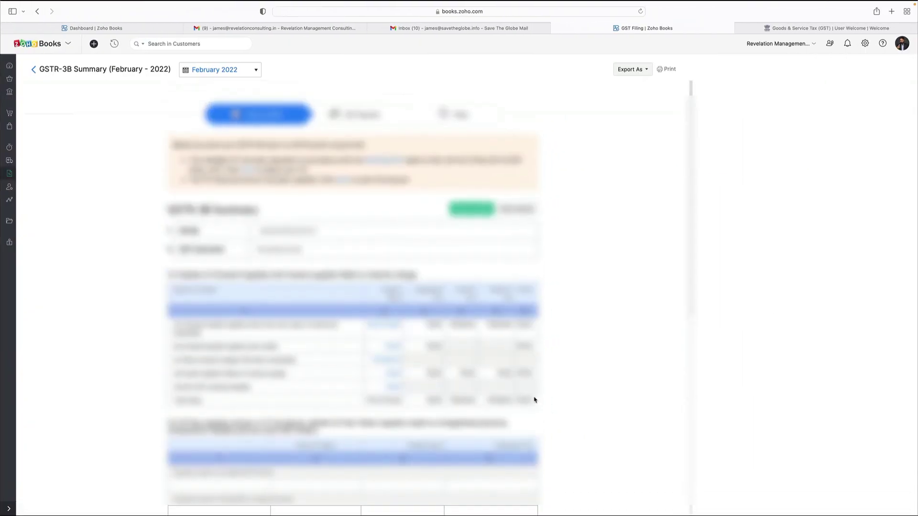
{"action": "scroll", "coordinate": [533, 402], "scroll_direction": "down", "scroll_amount": 8}
{"action": "scroll", "coordinate": [535, 403], "scroll_direction": "up", "scroll_amount": 10}
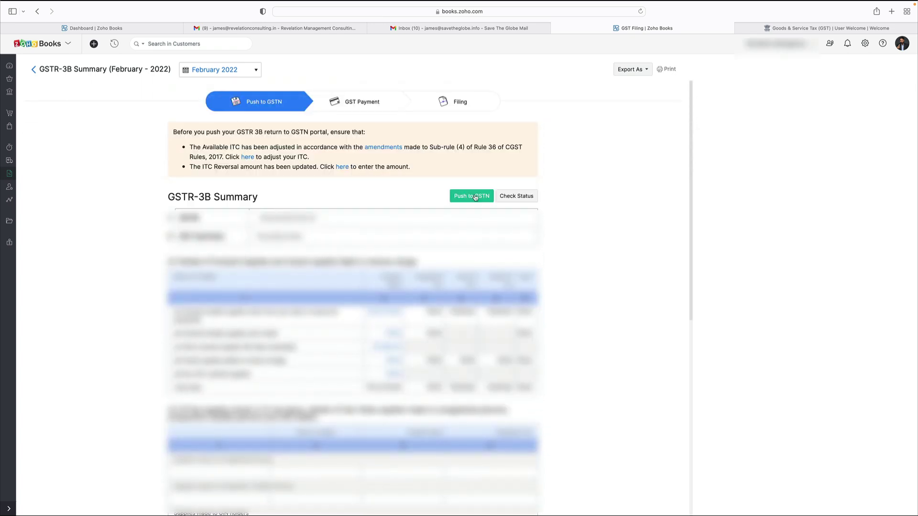
Step: Push the February 2022 GSTR-3B to GSTN and request an OTP for the expired session
{"action": "left_click", "coordinate": [475, 197]}
{"action": "left_click", "coordinate": [380, 135]}
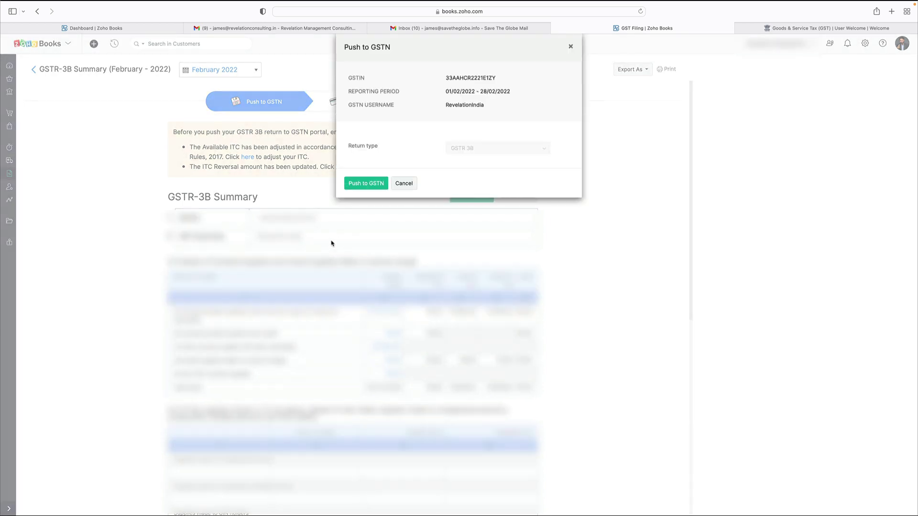
{"action": "left_click", "coordinate": [363, 186]}
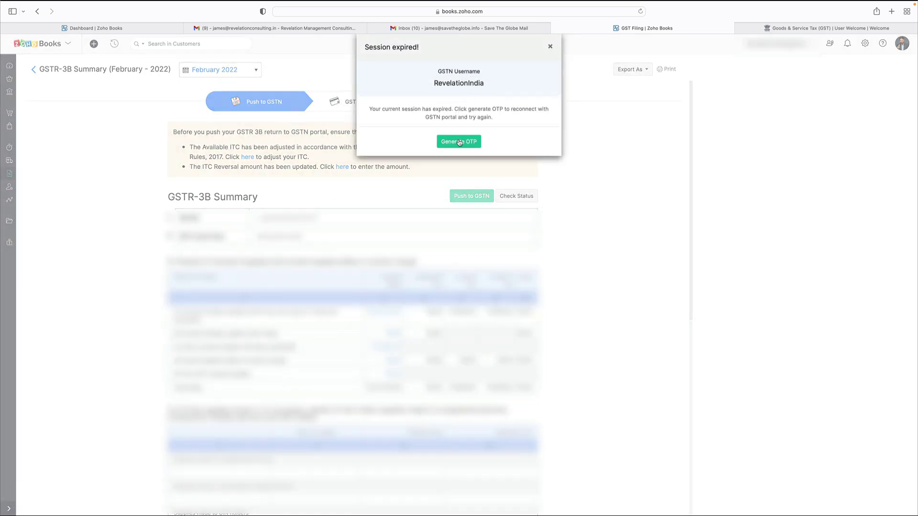
{"action": "left_click", "coordinate": [459, 142]}
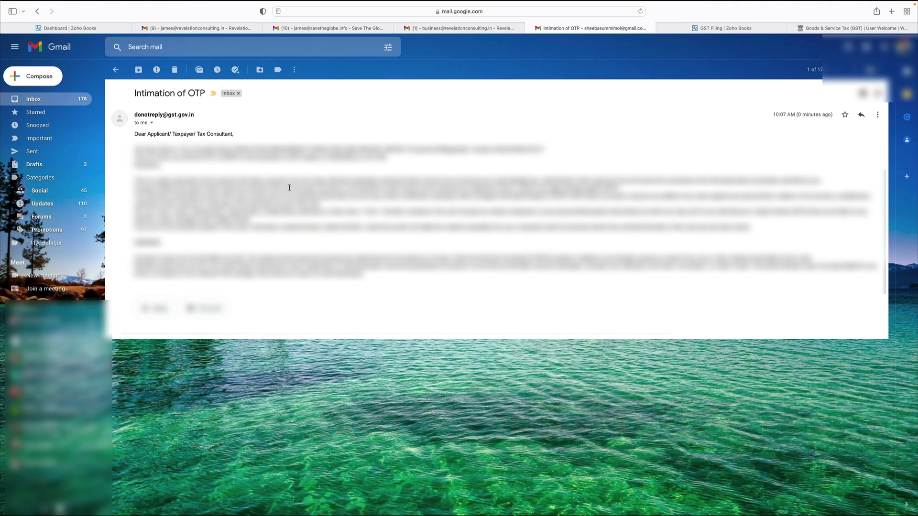
Step: Copy the one-time password from the Intimation of OTP email and return to GST Filing
{"action": "double_click", "coordinate": [228, 156]}
{"action": "key", "text": "ctrl+Right"}
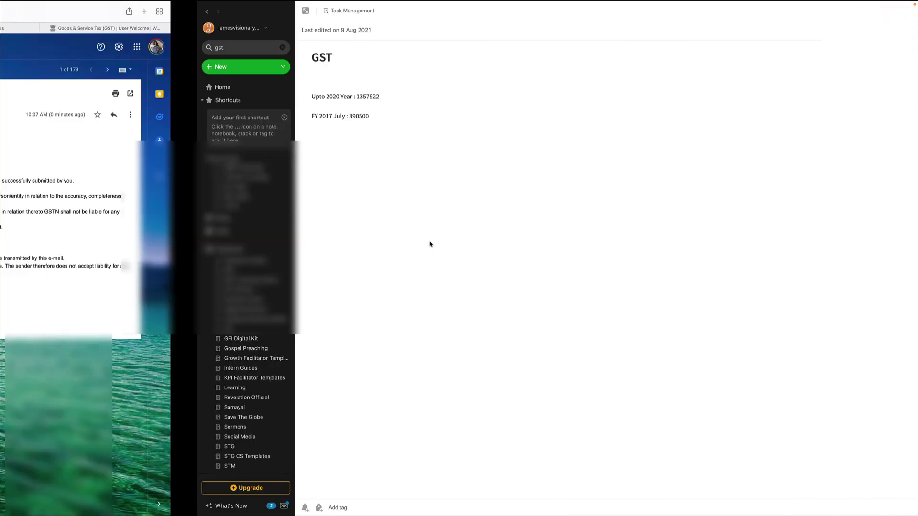
{"action": "key", "text": "ctrl+Left"}
{"action": "left_click", "coordinate": [711, 30]}
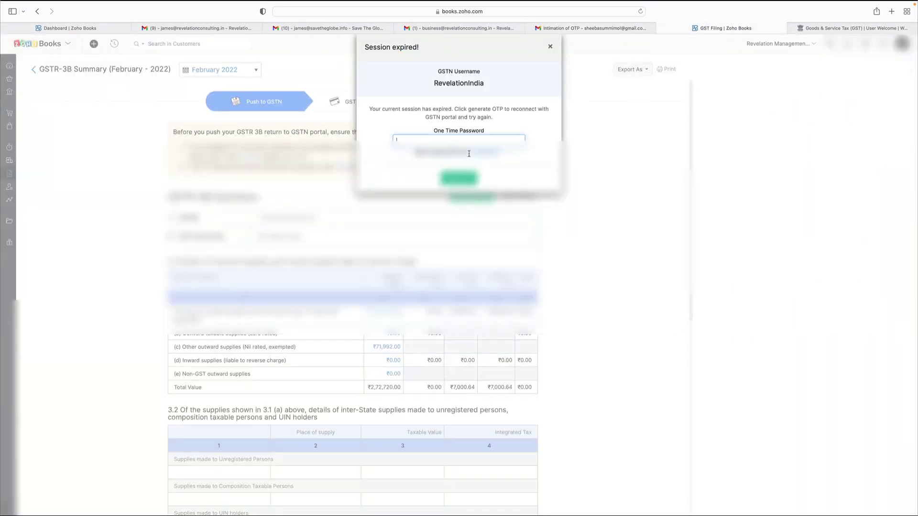
Step: Paste and verify the emailed OTP, then move to the Goods & Service Tax portal tab
{"action": "key", "text": "super+v"}
{"action": "left_click", "coordinate": [462, 179]}
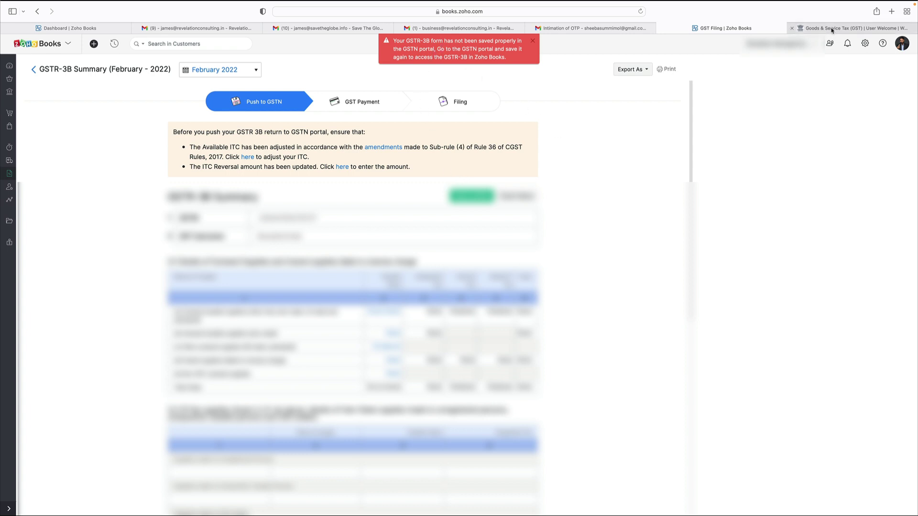
{"action": "mouse_move", "coordinate": [832, 30]}
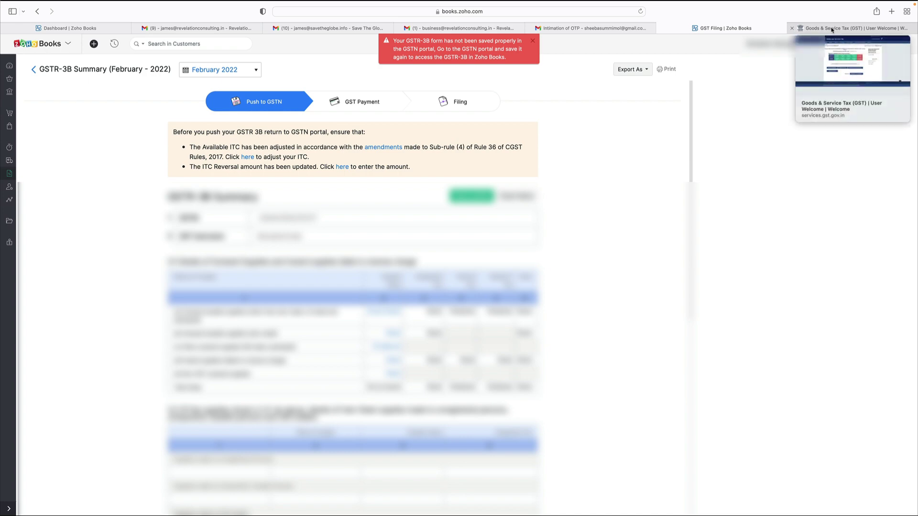
{"action": "left_click", "coordinate": [832, 28]}
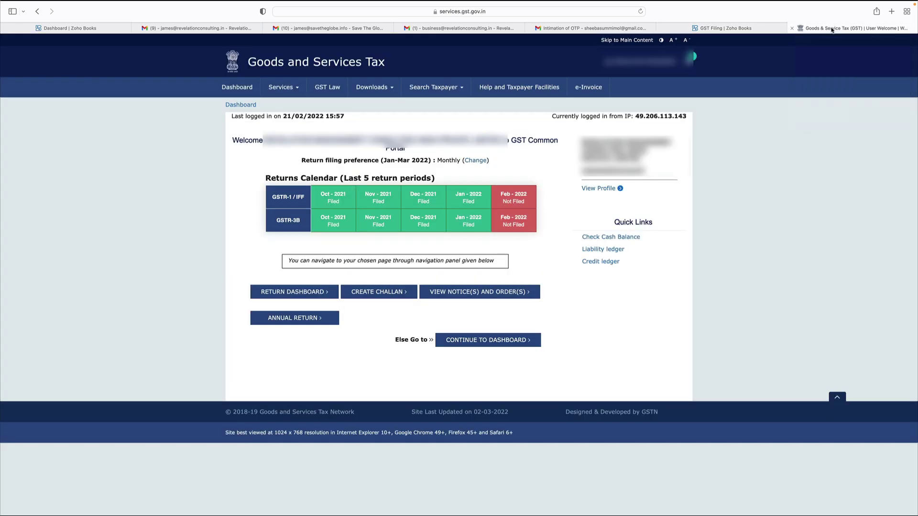
Step: Open Services > Returns > Returns Dashboard and set Financial Year 2021-22, Quarter 4
{"action": "left_click", "coordinate": [291, 87]}
{"action": "mouse_move", "coordinate": [317, 106]}
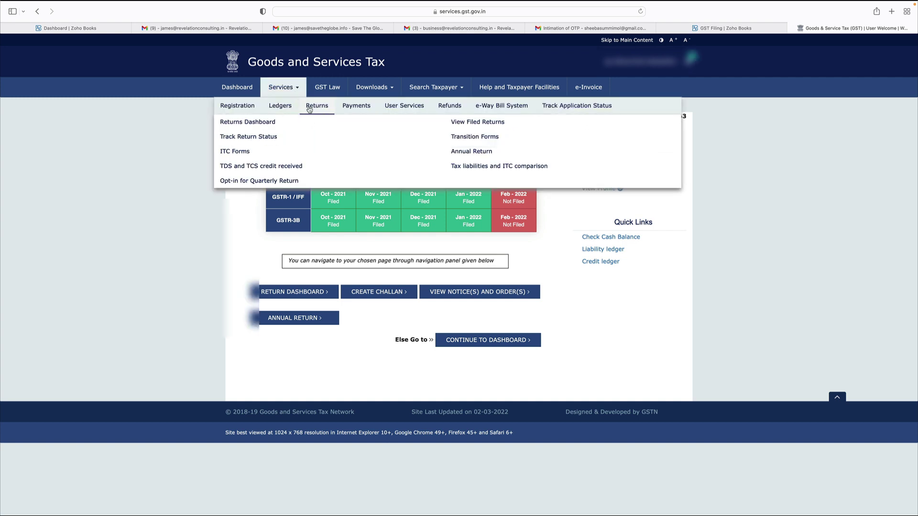
{"action": "left_click", "coordinate": [260, 122]}
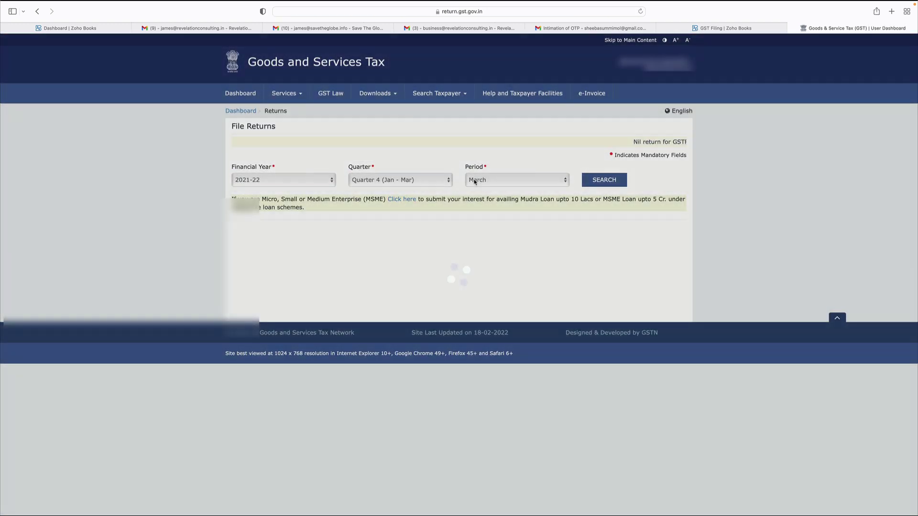
{"action": "left_click", "coordinate": [477, 180]}
{"action": "left_click", "coordinate": [433, 180]}
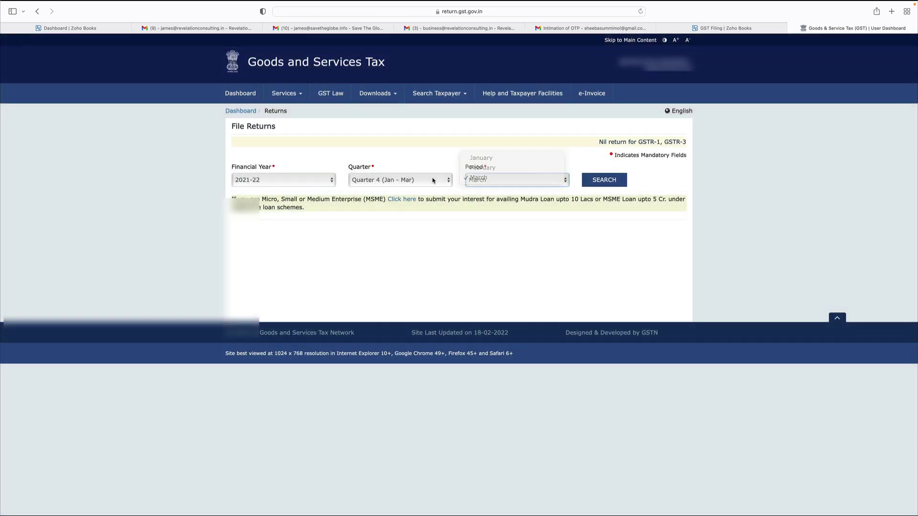
{"action": "left_click", "coordinate": [433, 181]}
{"action": "left_click", "coordinate": [455, 233]}
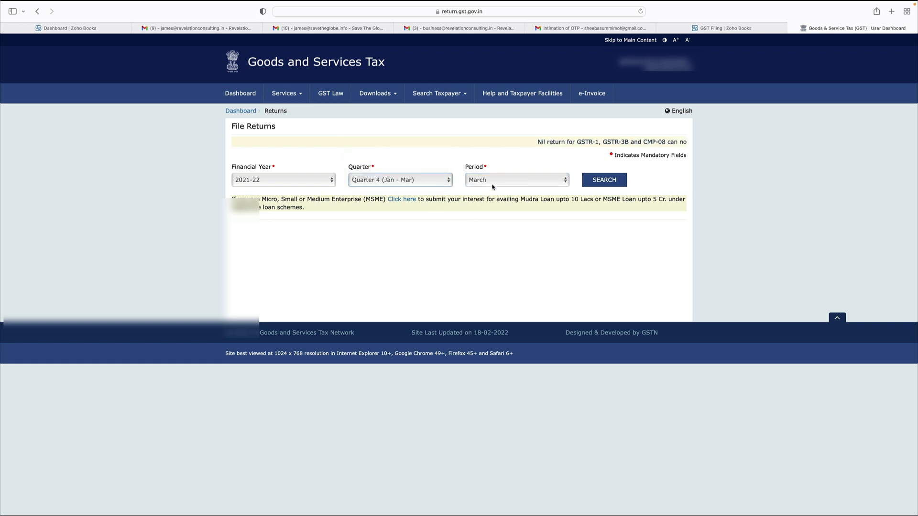
Step: Search the February period's returns and start preparing GSTR-3B online
{"action": "left_click", "coordinate": [495, 181]}
{"action": "left_click", "coordinate": [494, 177]}
{"action": "left_click", "coordinate": [495, 181]}
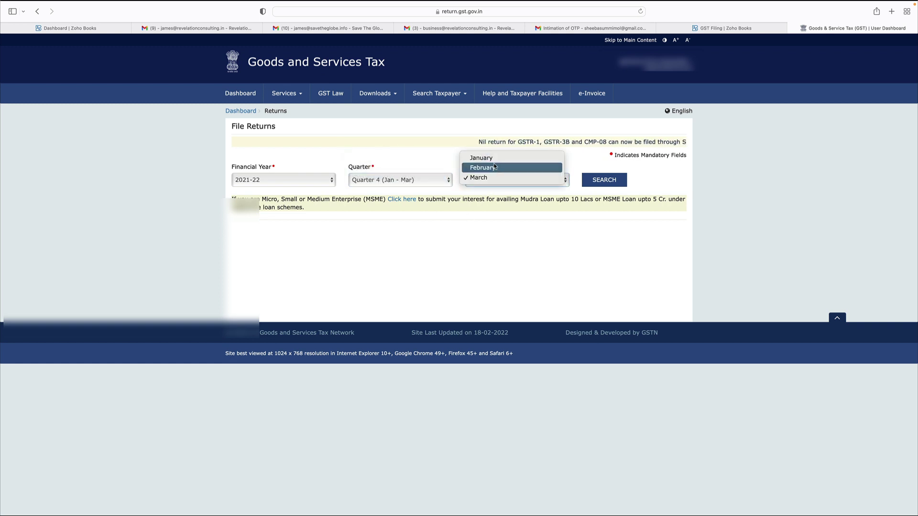
{"action": "left_click", "coordinate": [481, 157]}
{"action": "left_click", "coordinate": [604, 181]}
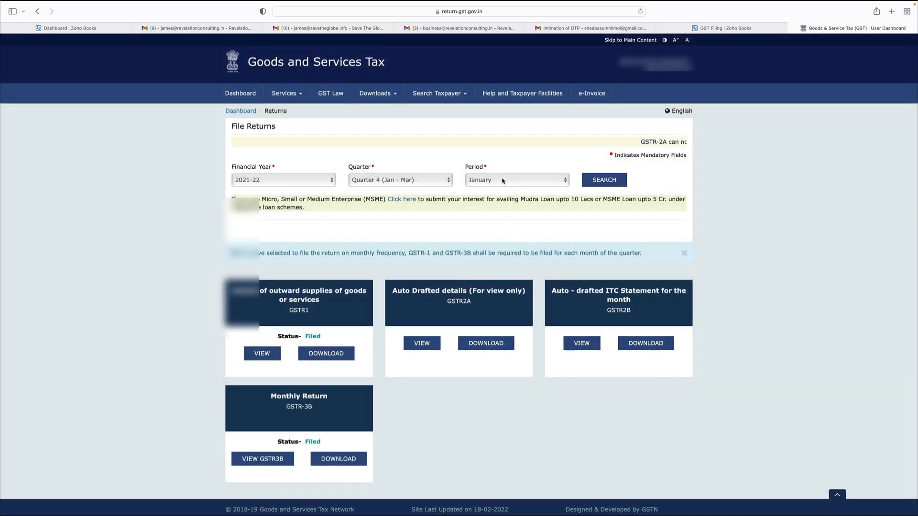
{"action": "left_click", "coordinate": [503, 181]}
{"action": "left_click", "coordinate": [521, 187]}
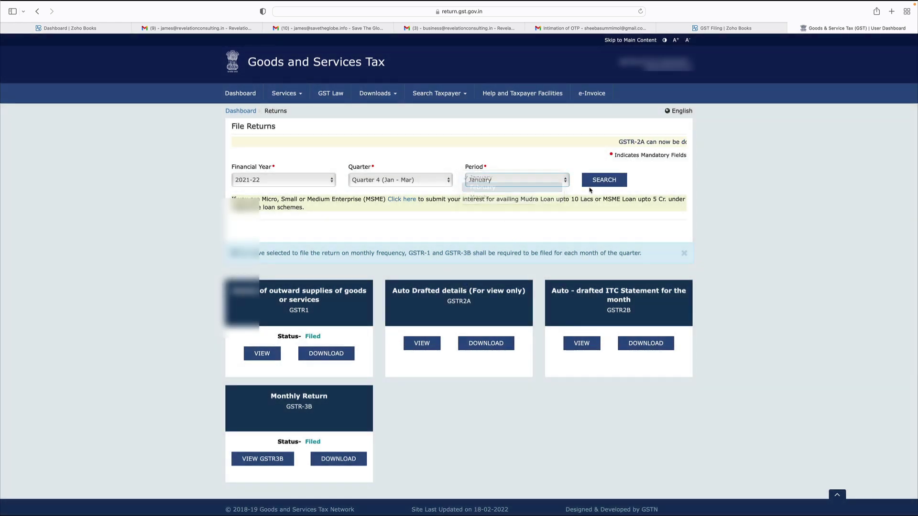
{"action": "left_click", "coordinate": [605, 181]}
{"action": "scroll", "coordinate": [478, 364], "scroll_direction": "down", "scroll_amount": 1}
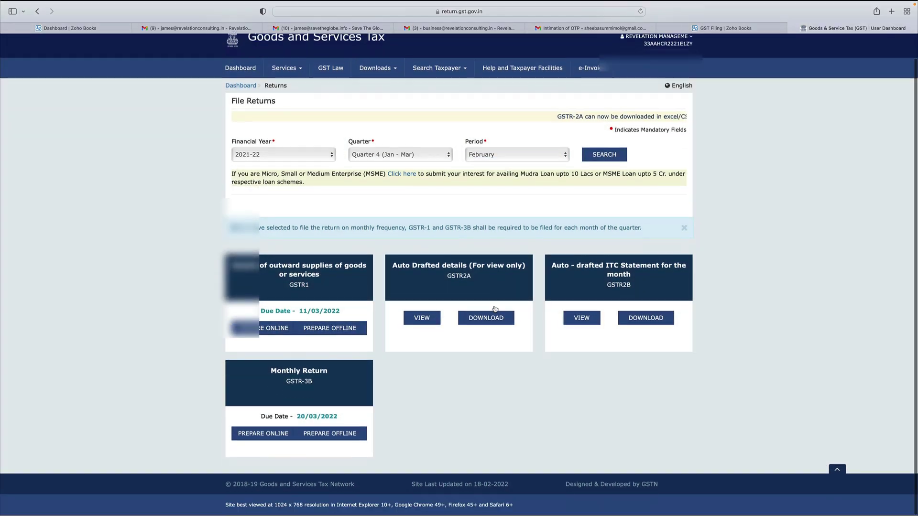
{"action": "left_click", "coordinate": [295, 381]}
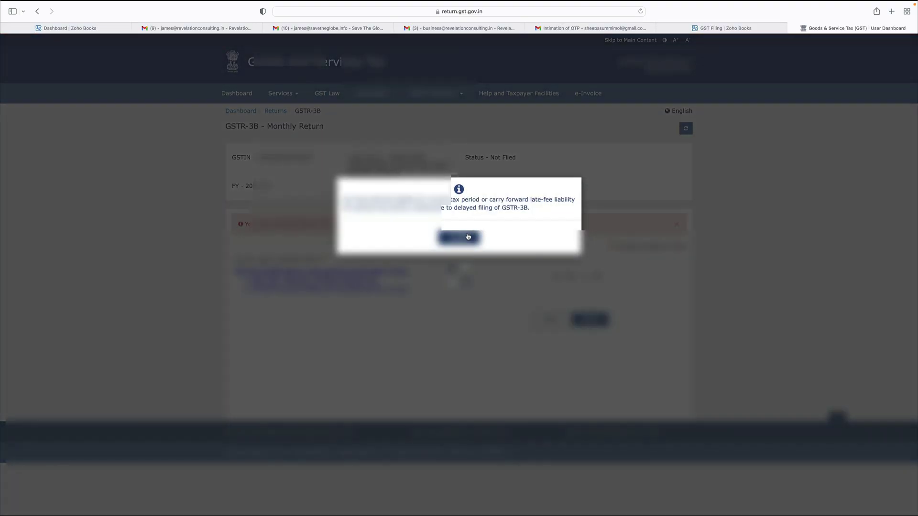
Step: Get past the late-fee notice, opening questions and system summary of the February GSTR-3B
{"action": "left_click", "coordinate": [468, 237]}
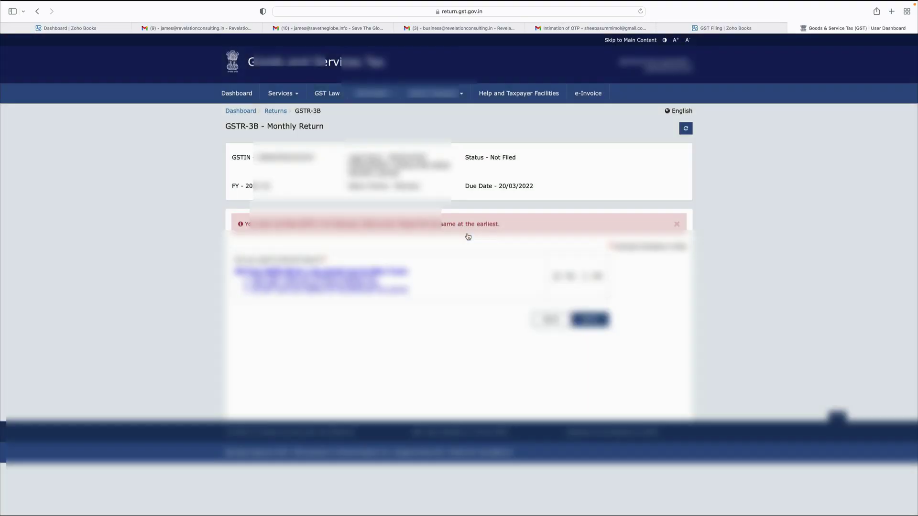
{"action": "left_click", "coordinate": [598, 323]}
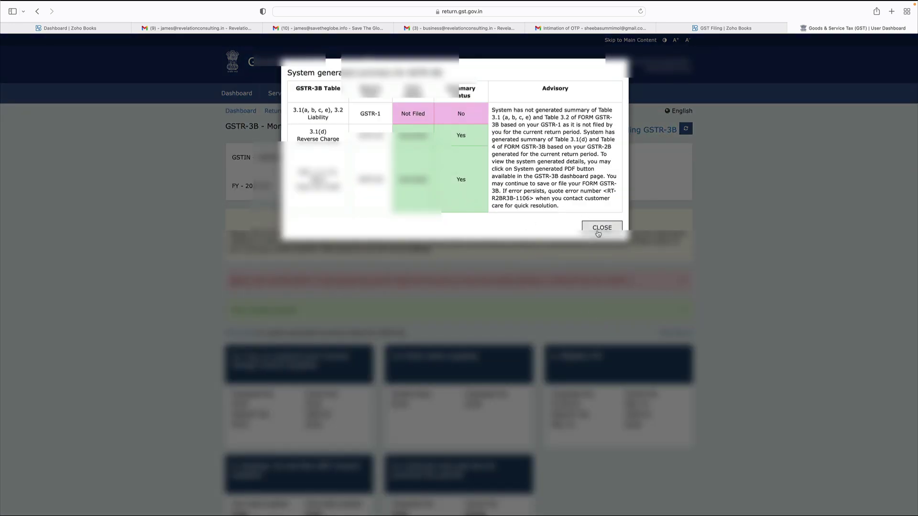
{"action": "left_click", "coordinate": [600, 228]}
{"action": "scroll", "coordinate": [573, 291], "scroll_direction": "down", "scroll_amount": 5}
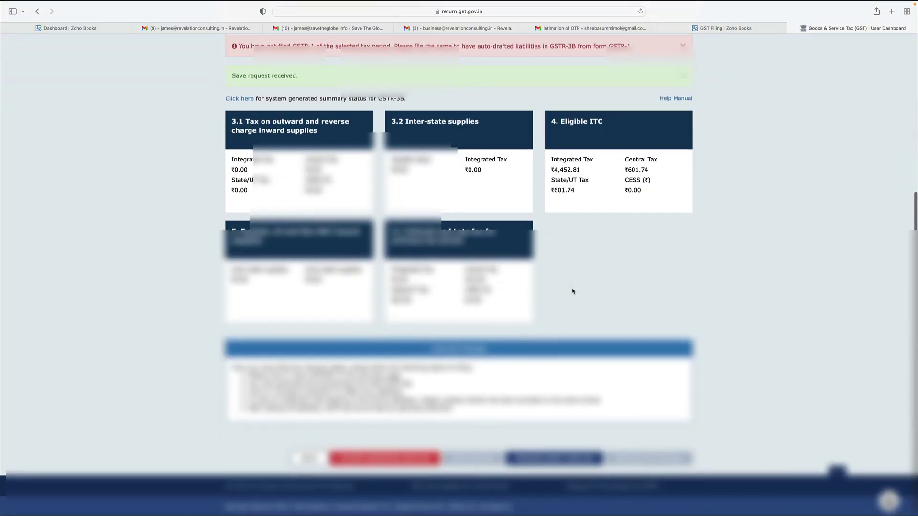
{"action": "scroll", "coordinate": [572, 289], "scroll_direction": "up", "scroll_amount": 6}
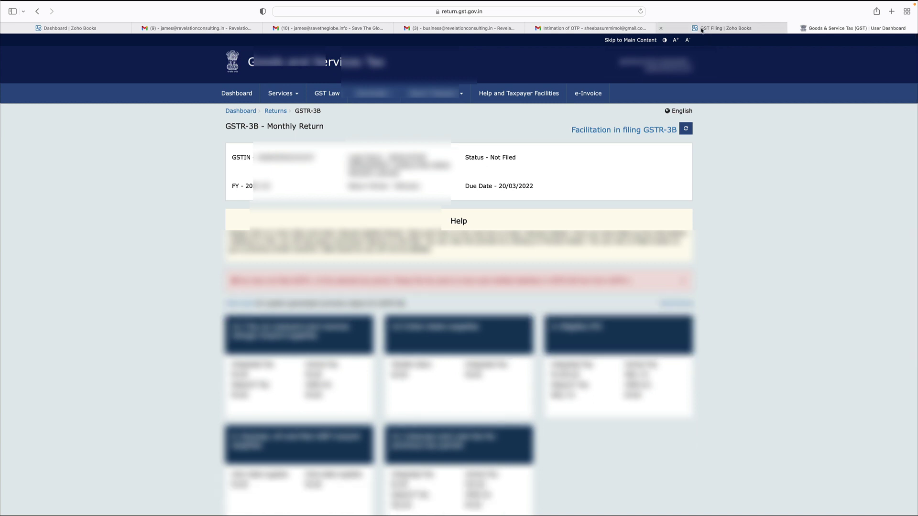
{"action": "left_click", "coordinate": [699, 28]}
Step: Push the February 2022 GSTR-3B to GSTN and check the return on the GST portal
{"action": "left_click", "coordinate": [484, 193]}
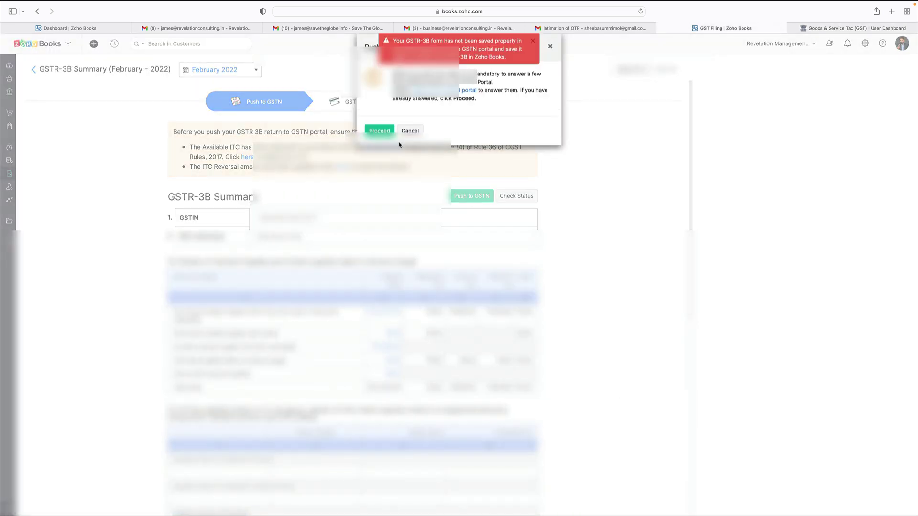
{"action": "left_click", "coordinate": [379, 131]}
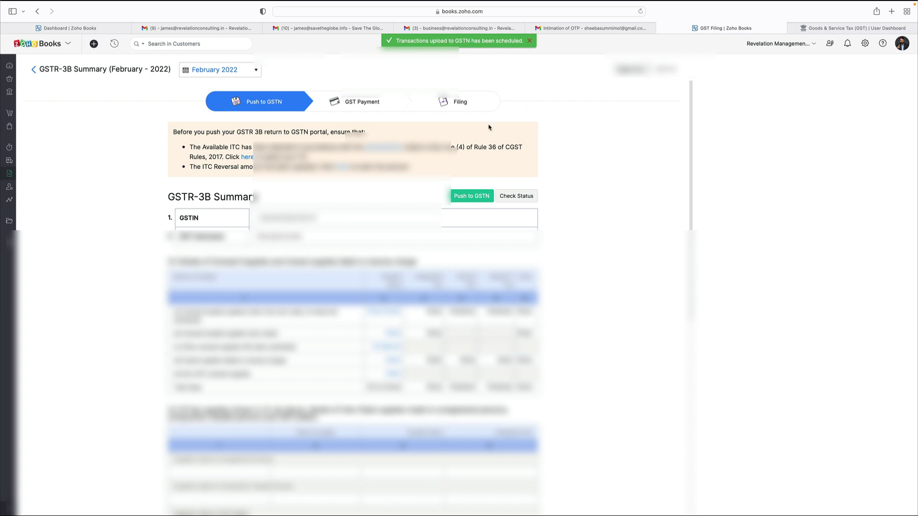
{"action": "left_click", "coordinate": [859, 29]}
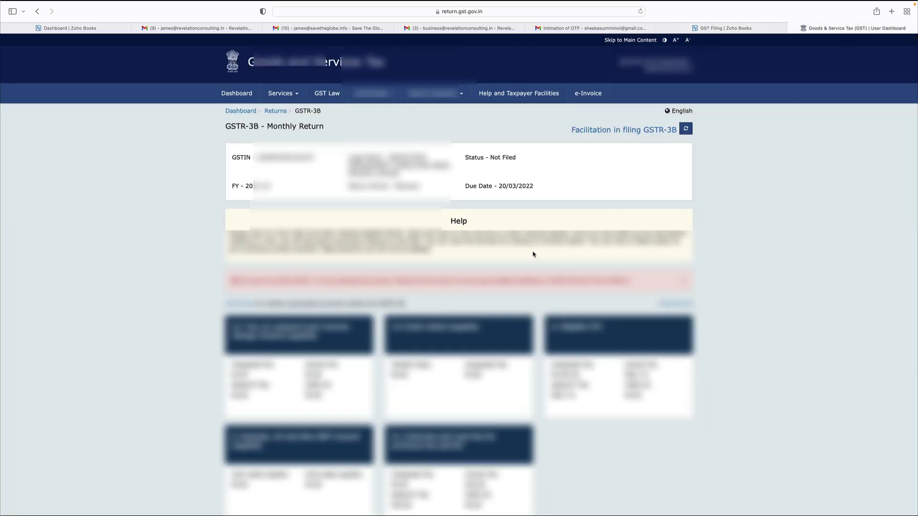
{"action": "scroll", "coordinate": [534, 255], "scroll_direction": "down", "scroll_amount": 5}
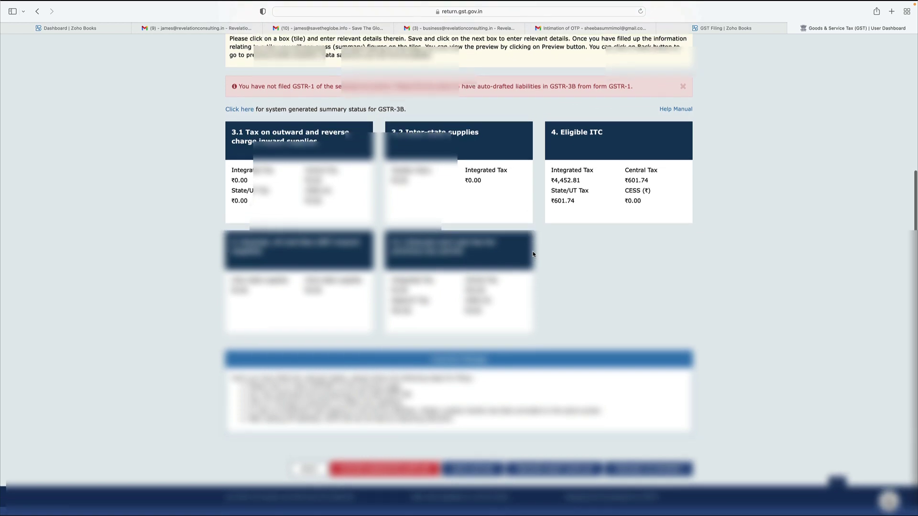
{"action": "scroll", "coordinate": [534, 254], "scroll_direction": "up", "scroll_amount": 5}
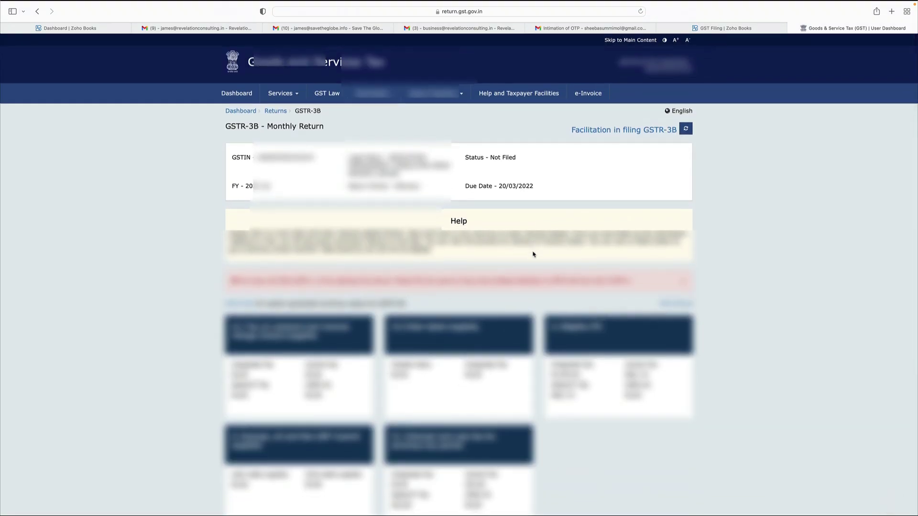
Step: Compare the Zoho Books GSTR-3B summary with the portal return, then return to the GST Filing overview
{"action": "left_click", "coordinate": [748, 28]}
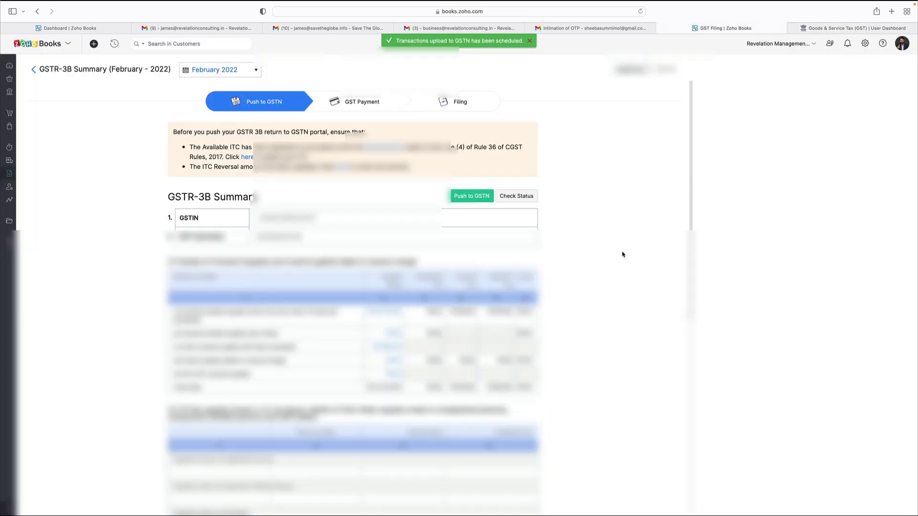
{"action": "left_click", "coordinate": [851, 28]}
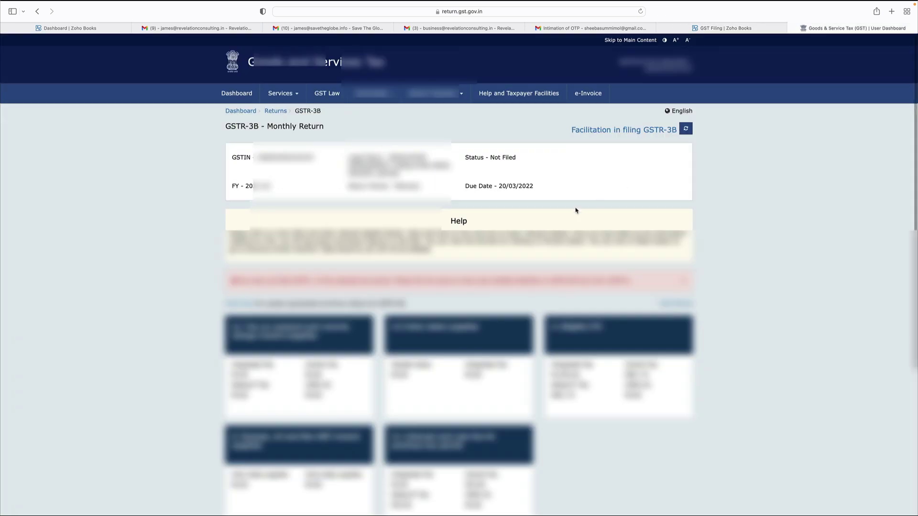
{"action": "scroll", "coordinate": [483, 206], "scroll_direction": "down", "scroll_amount": 3}
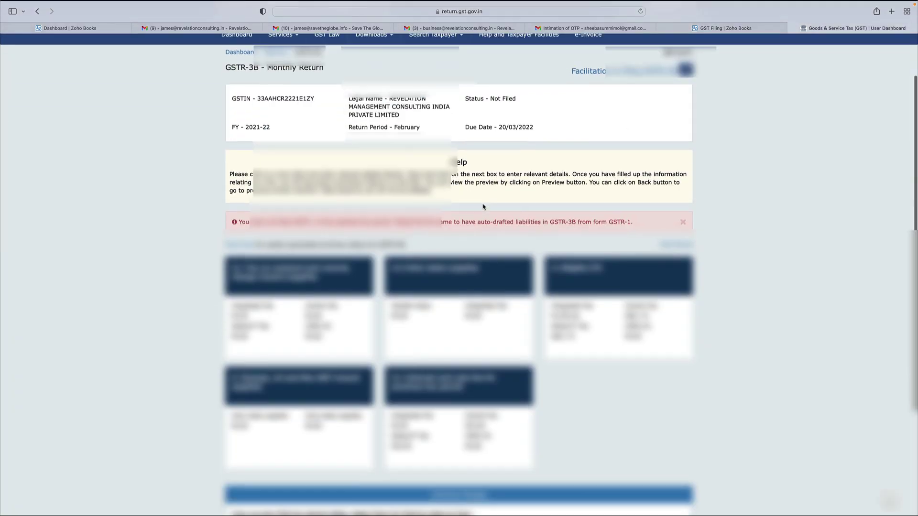
{"action": "scroll", "coordinate": [482, 206], "scroll_direction": "up", "scroll_amount": 3}
{"action": "left_click", "coordinate": [708, 28]}
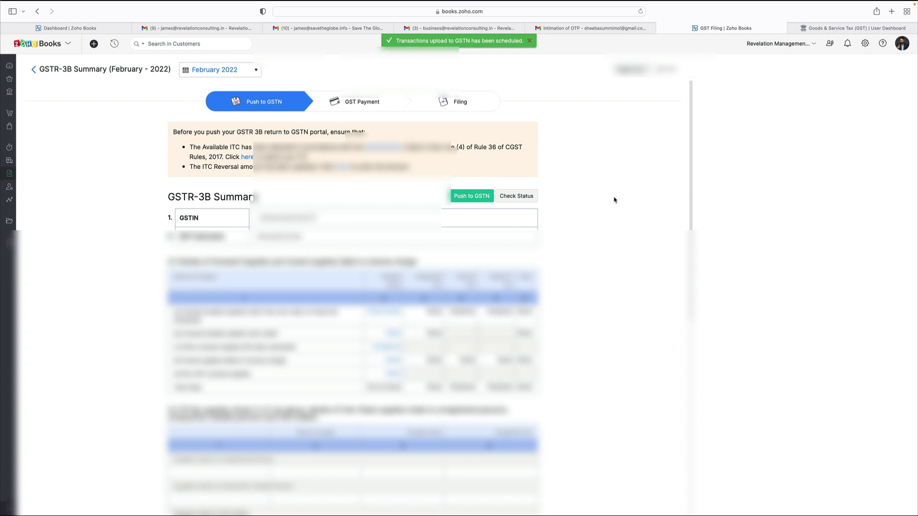
{"action": "left_click", "coordinate": [34, 70]}
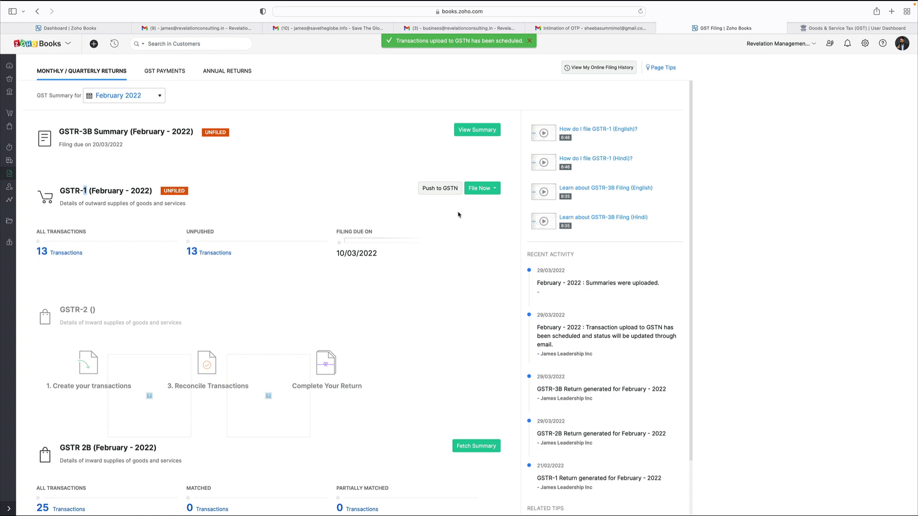
Step: Open the GSTR-1 Push to GSTN page and reach its aggregate turnover fields
{"action": "left_click", "coordinate": [496, 191]}
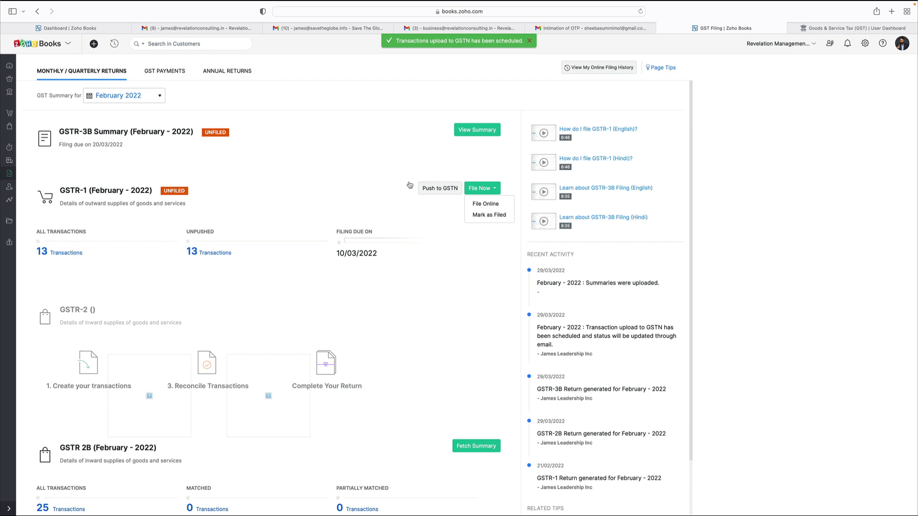
{"action": "left_click", "coordinate": [337, 177]}
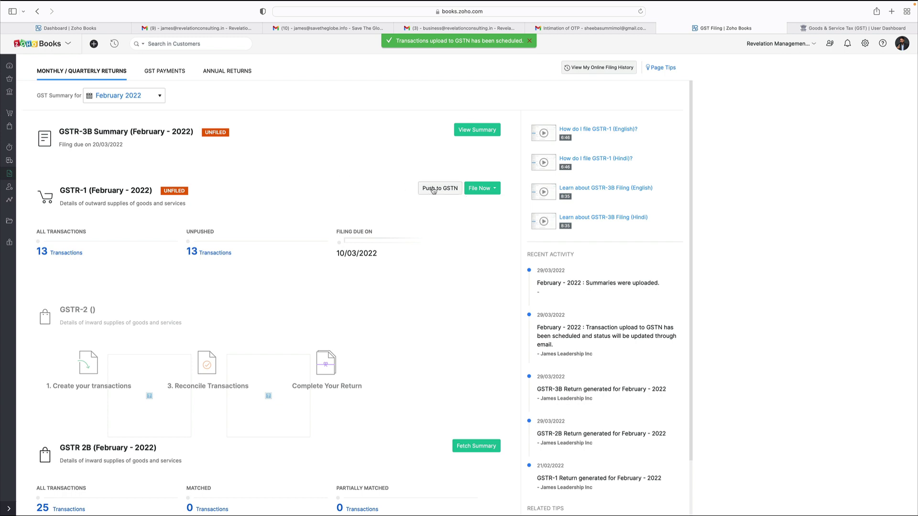
{"action": "left_click", "coordinate": [432, 189]}
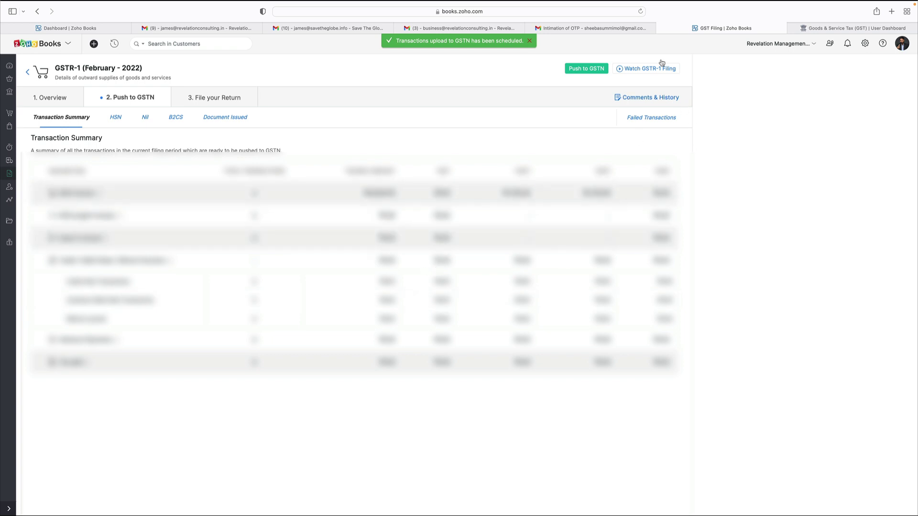
{"action": "left_click", "coordinate": [584, 70]}
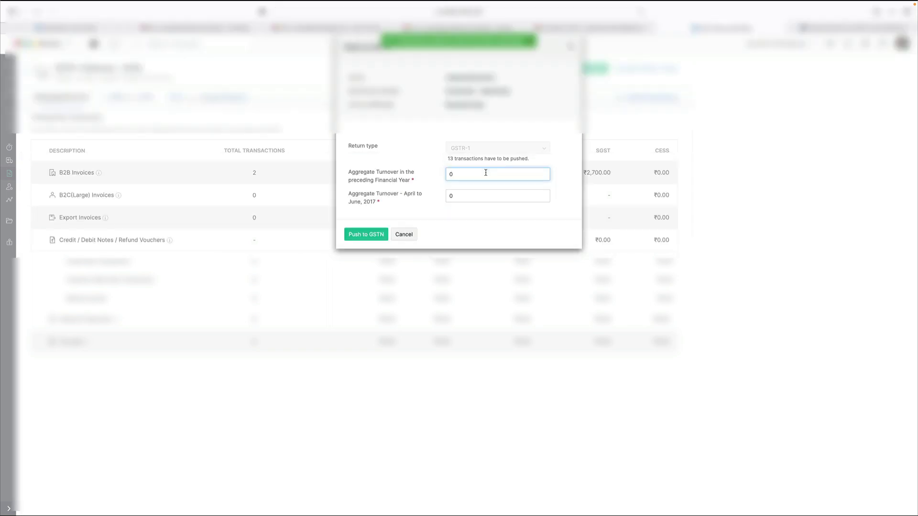
{"action": "left_click", "coordinate": [531, 42]}
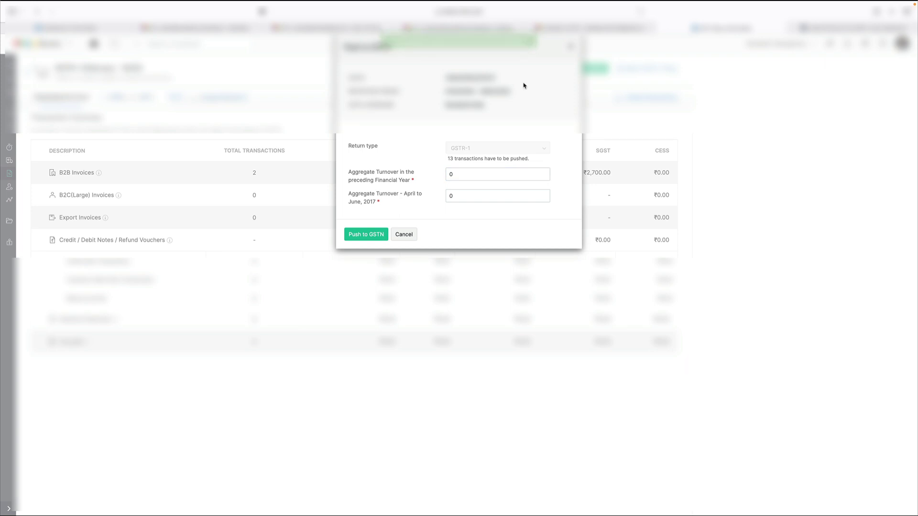
{"action": "left_click", "coordinate": [492, 173]}
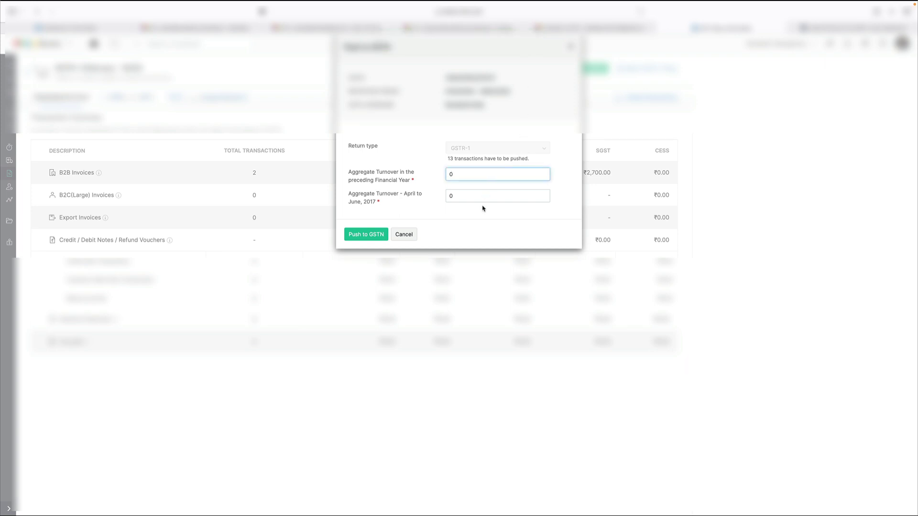
{"action": "left_click", "coordinate": [467, 194]}
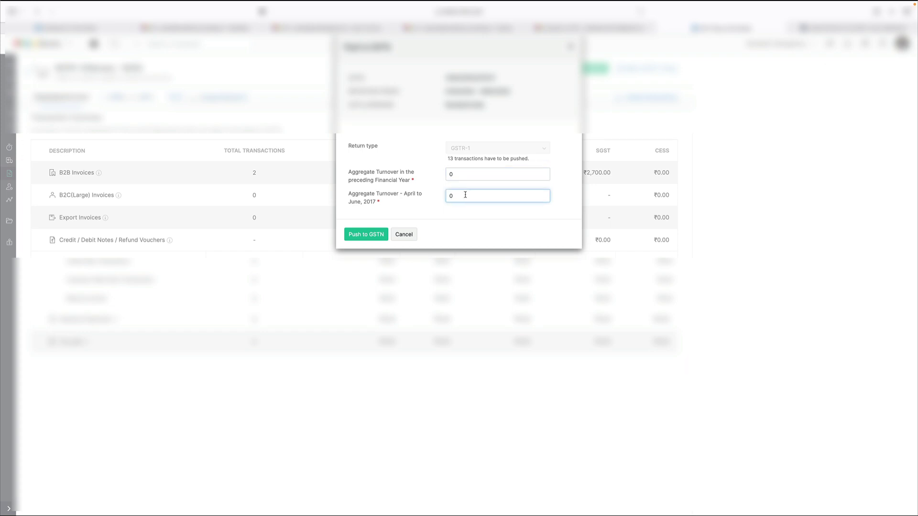
Step: Paste both turnover figures from the notes into the preceding-year and April–June 2017 turnover fields
{"action": "key", "text": "ctrl+Left"}
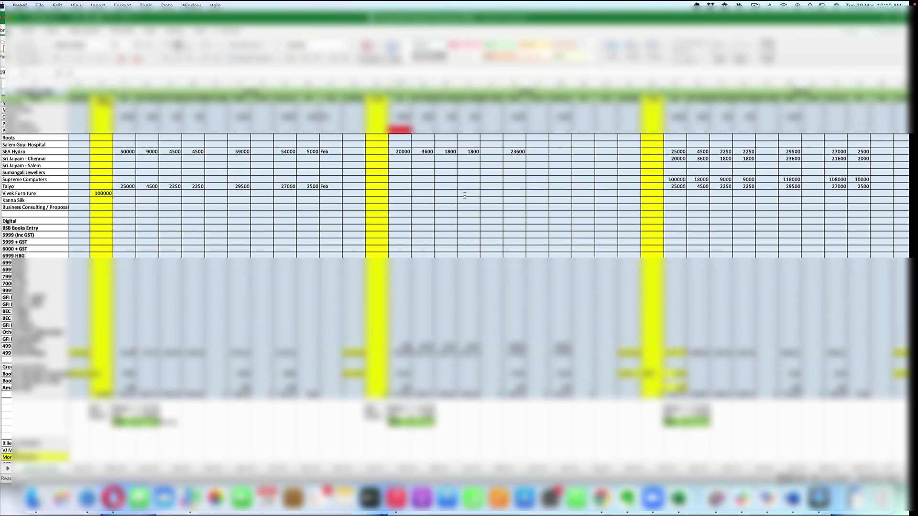
{"action": "key", "text": "ctrl+Right"}
{"action": "key", "text": "ctrl+Right"}
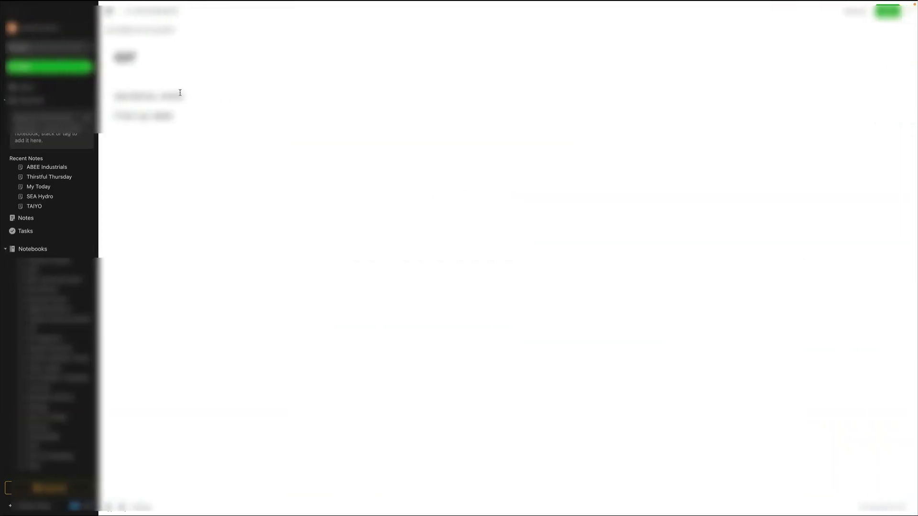
{"action": "double_click", "coordinate": [175, 94]}
{"action": "key", "text": "ctrl+Left"}
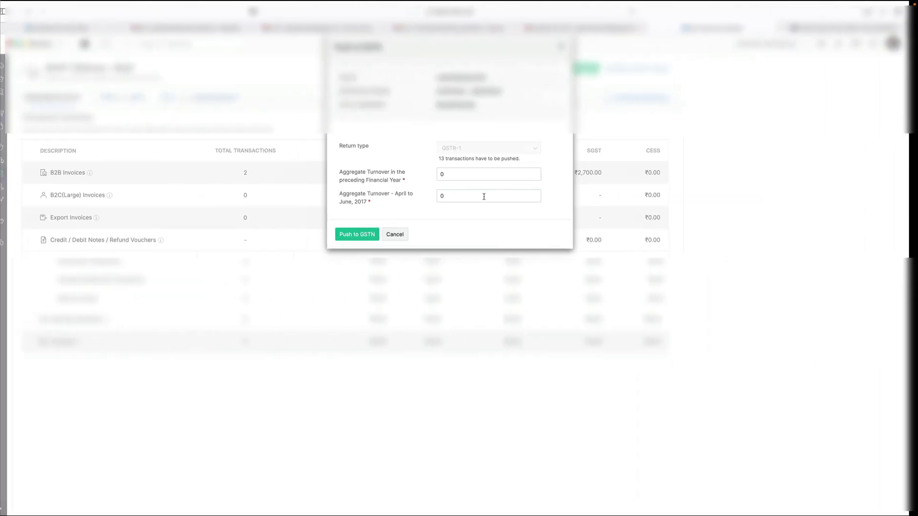
{"action": "key", "text": "super+v"}
{"action": "key", "text": "ctrl+Right"}
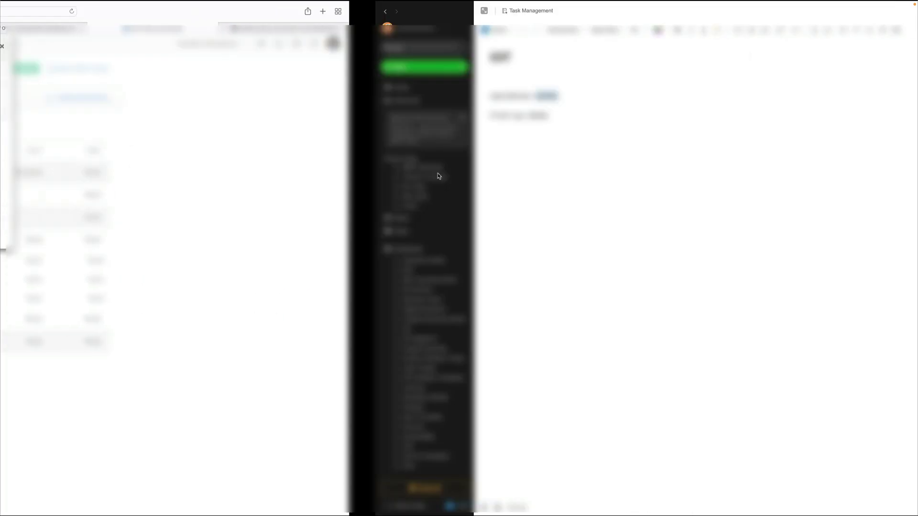
{"action": "double_click", "coordinate": [164, 116]}
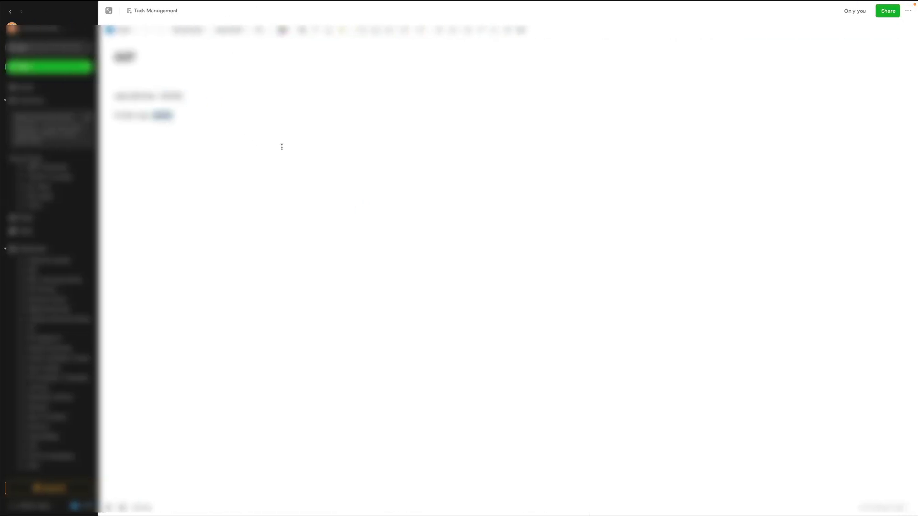
{"action": "key", "text": "ctrl+Left"}
{"action": "left_click", "coordinate": [450, 197]}
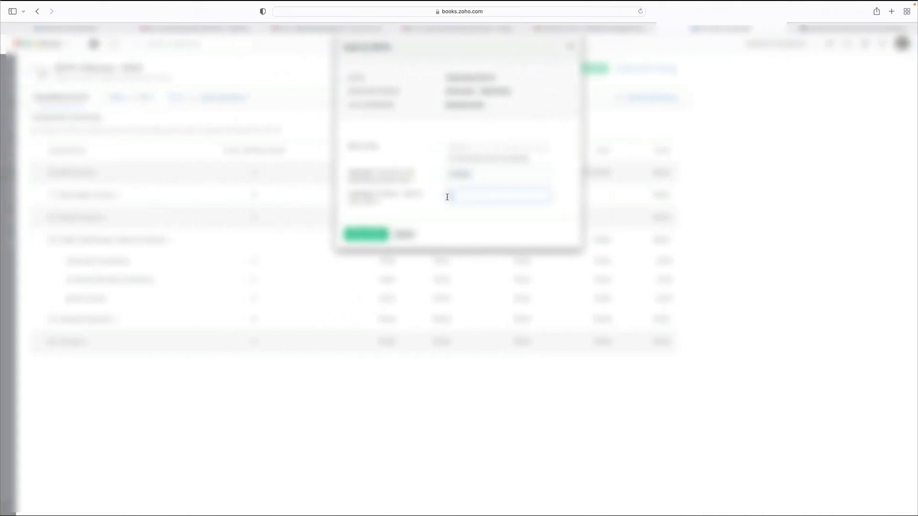
{"action": "key", "text": "super+v"}
Step: Push the 13 February 2022 GSTR-1 transactions to GSTN and check the upload notifications
{"action": "left_click", "coordinate": [371, 235]}
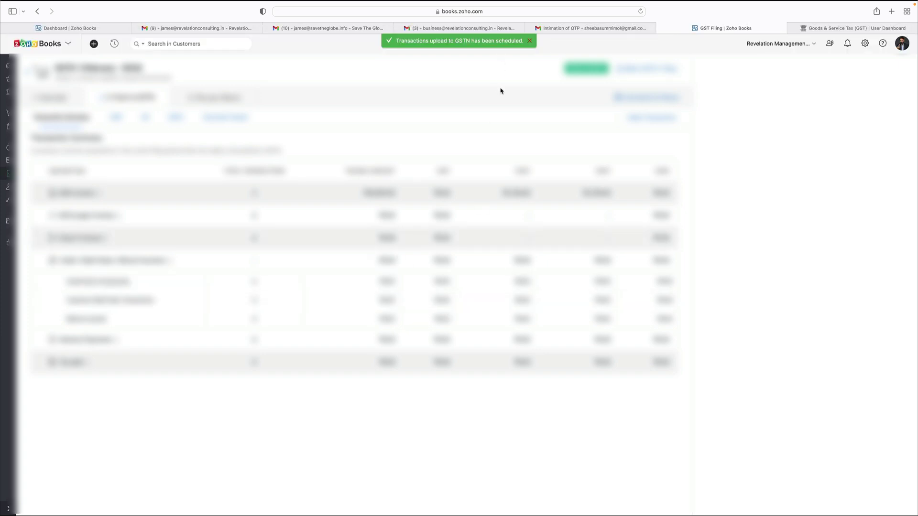
{"action": "left_click", "coordinate": [28, 73]}
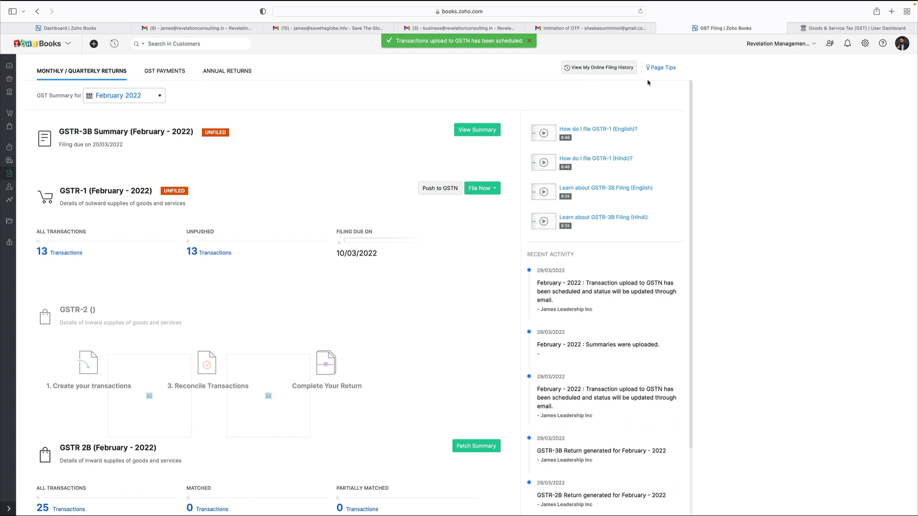
{"action": "left_click", "coordinate": [848, 45]}
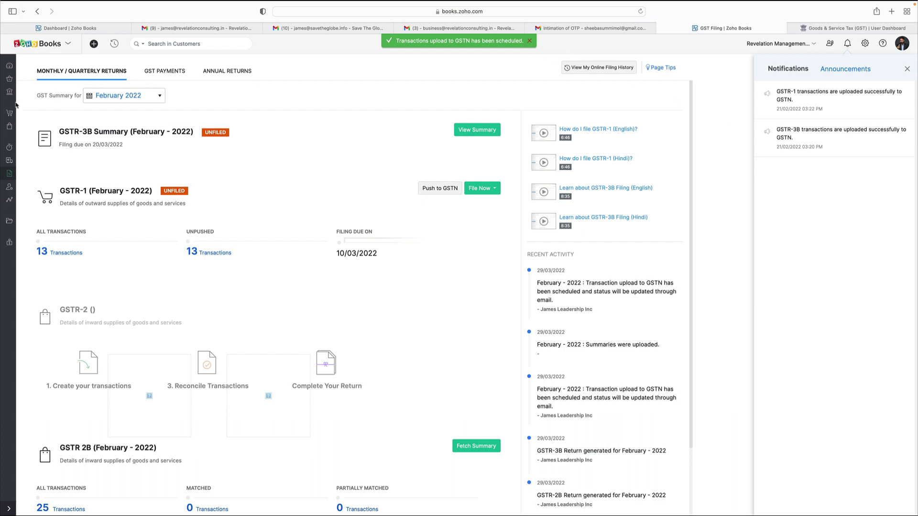
Step: Go to Sales > Invoices and start a new invoice
{"action": "left_click", "coordinate": [11, 66]}
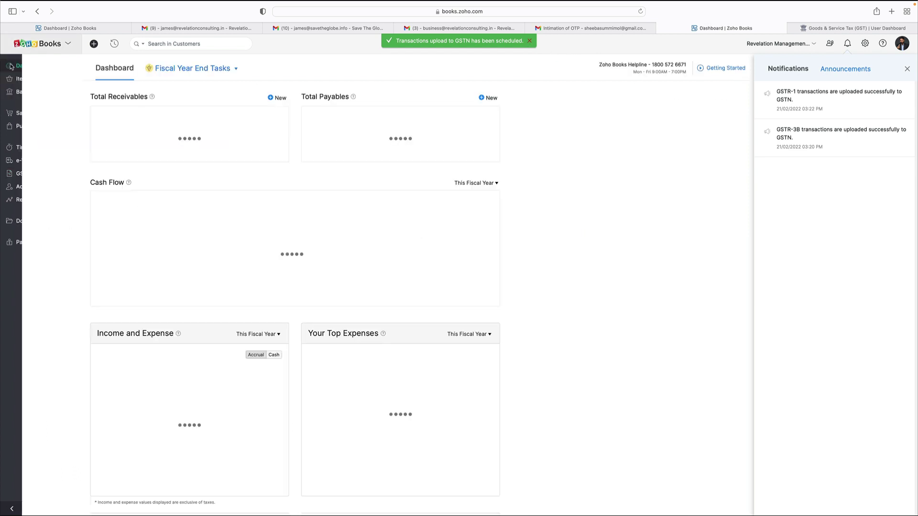
{"action": "left_click", "coordinate": [23, 112]}
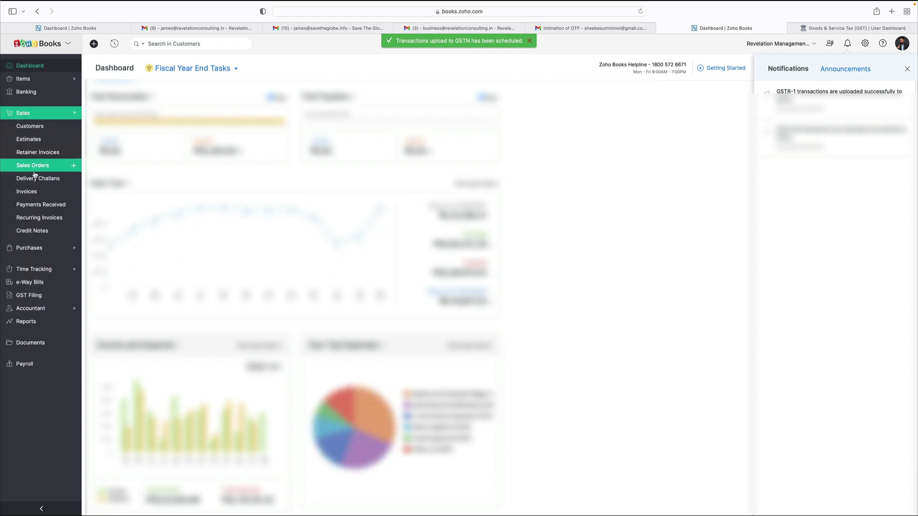
{"action": "left_click", "coordinate": [27, 192]}
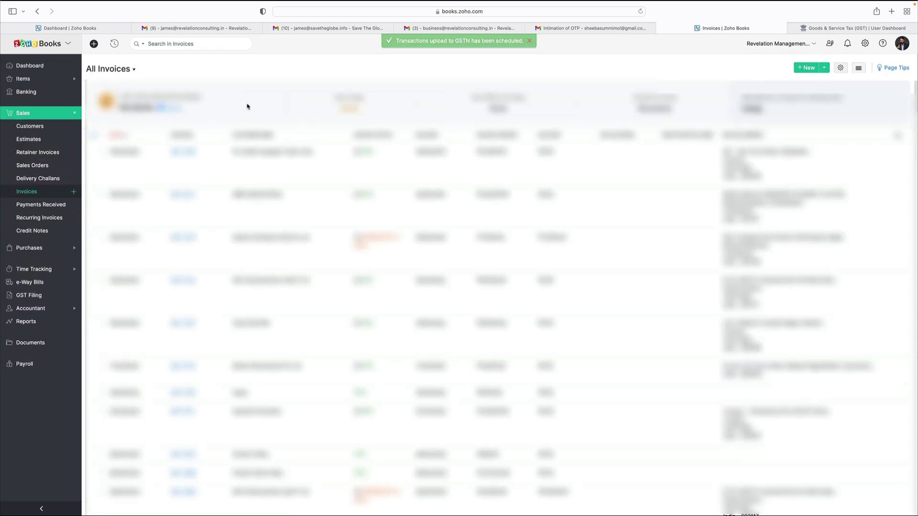
{"action": "left_click", "coordinate": [806, 67]}
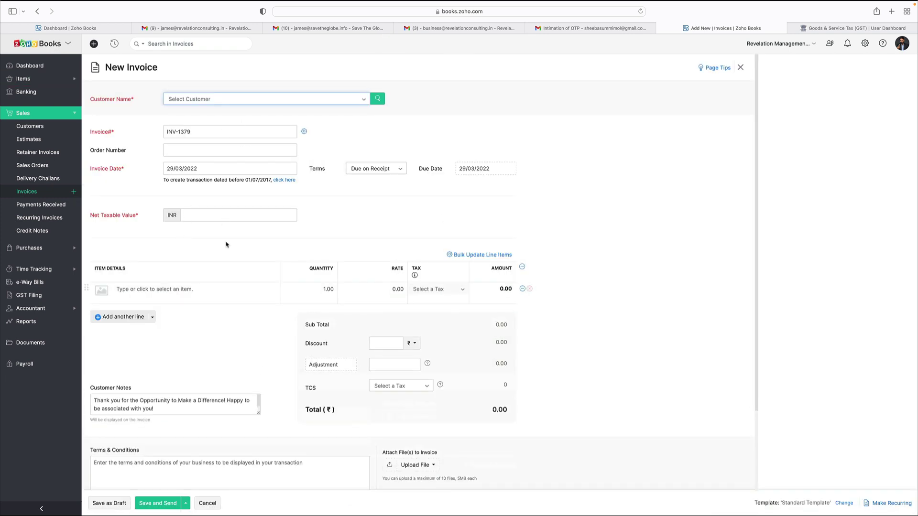
Step: Add 100 copies of '100 Hacks for Business Growth - Printed Book' at ₹499, totalling ₹49,900.00
{"action": "scroll", "coordinate": [210, 185], "scroll_direction": "down", "scroll_amount": 2}
{"action": "left_click", "coordinate": [211, 173]}
{"action": "scroll", "coordinate": [229, 250], "scroll_direction": "down", "scroll_amount": 2}
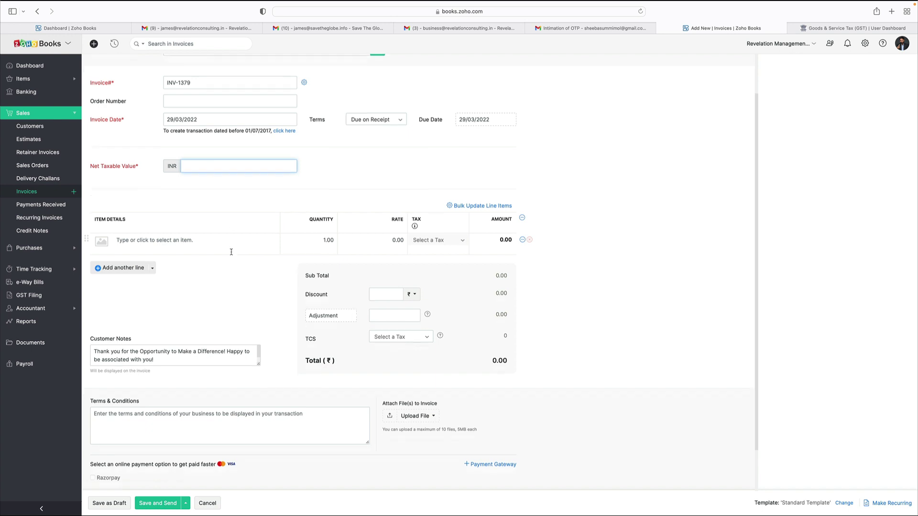
{"action": "left_click", "coordinate": [186, 209]}
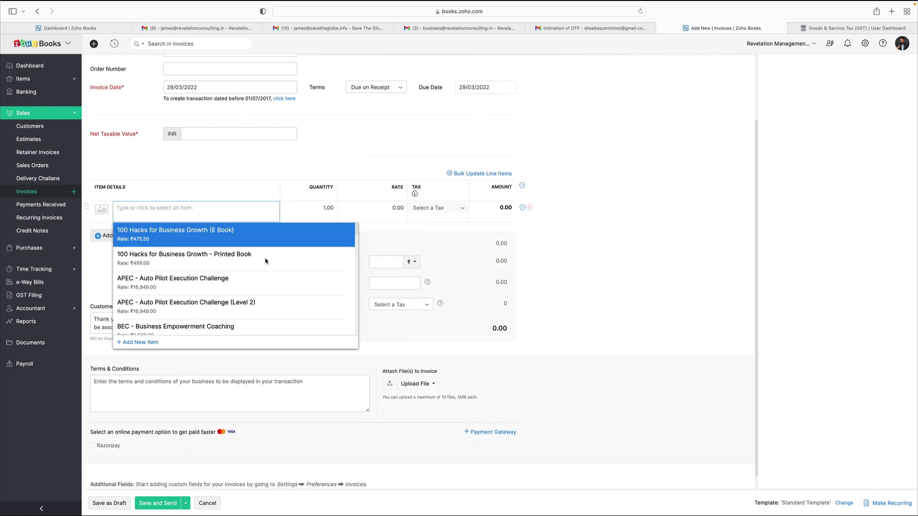
{"action": "scroll", "coordinate": [295, 308], "scroll_direction": "up", "scroll_amount": 1}
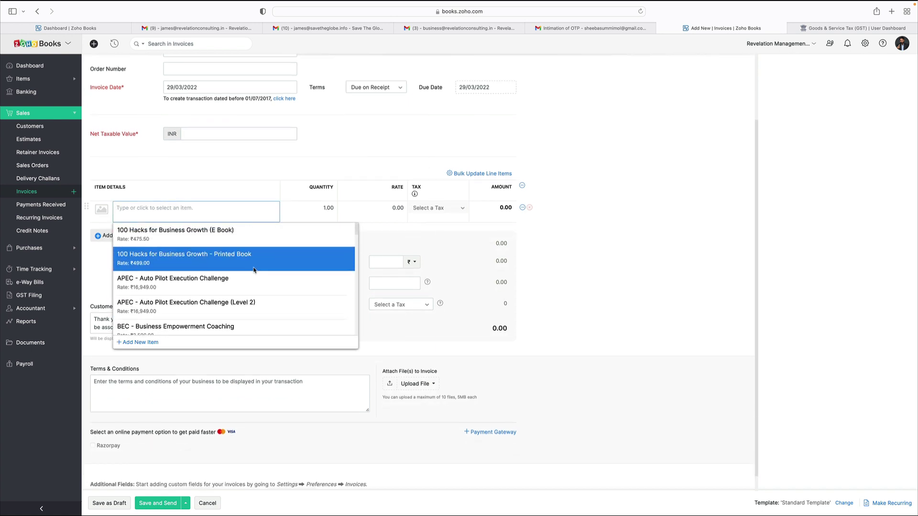
{"action": "left_click", "coordinate": [242, 268]}
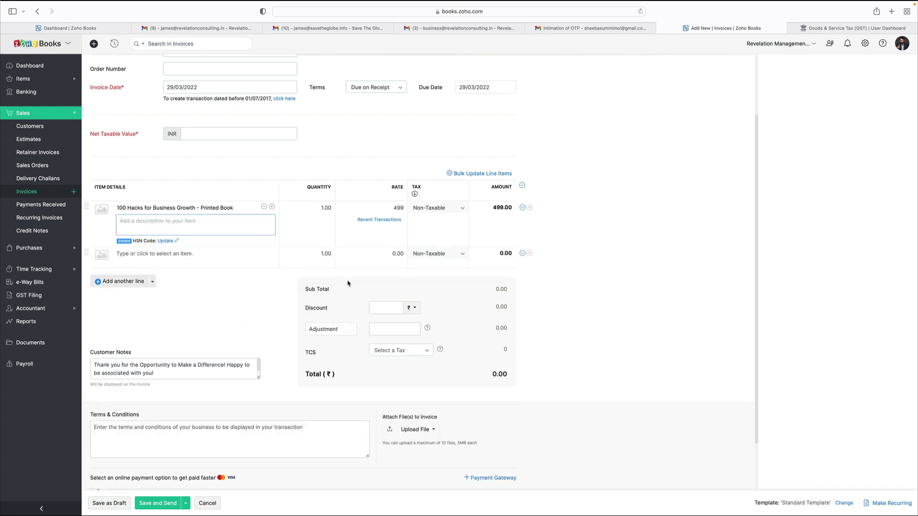
{"action": "left_click", "coordinate": [313, 208]}
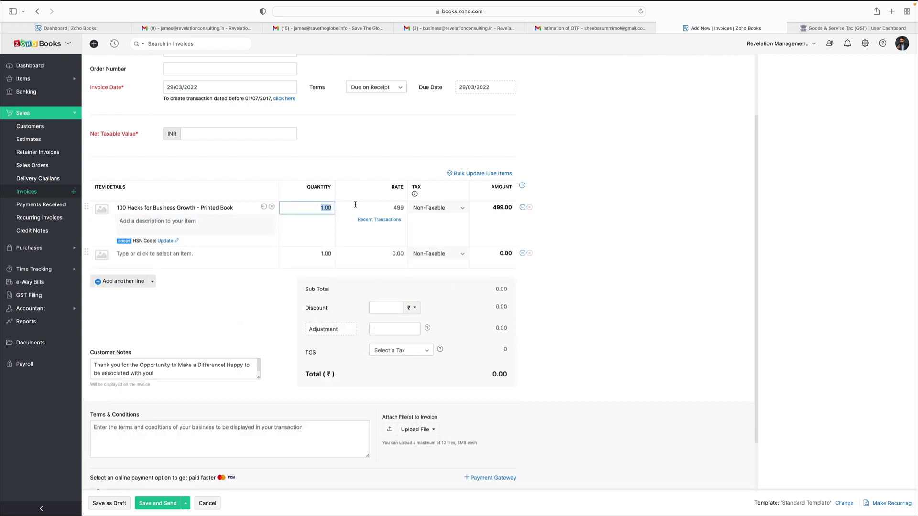
{"action": "type", "text": "10"}
{"action": "left_click", "coordinate": [623, 301]}
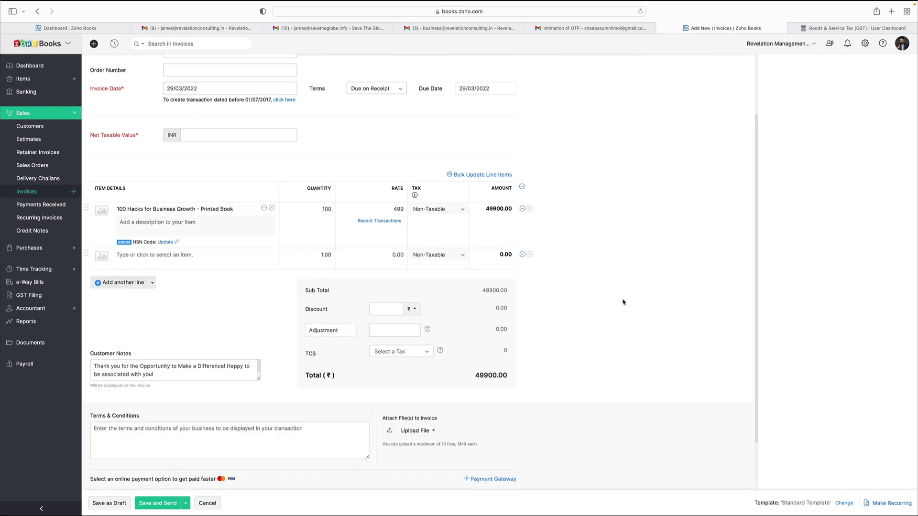
{"action": "scroll", "coordinate": [611, 317], "scroll_direction": "up", "scroll_amount": 1}
{"action": "scroll", "coordinate": [229, 180], "scroll_direction": "up", "scroll_amount": 1}
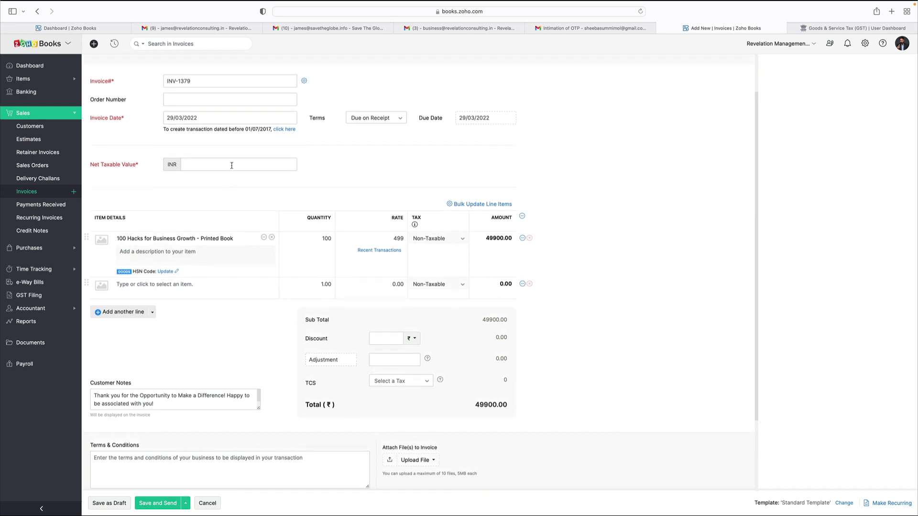
{"action": "scroll", "coordinate": [252, 224], "scroll_direction": "up", "scroll_amount": 2}
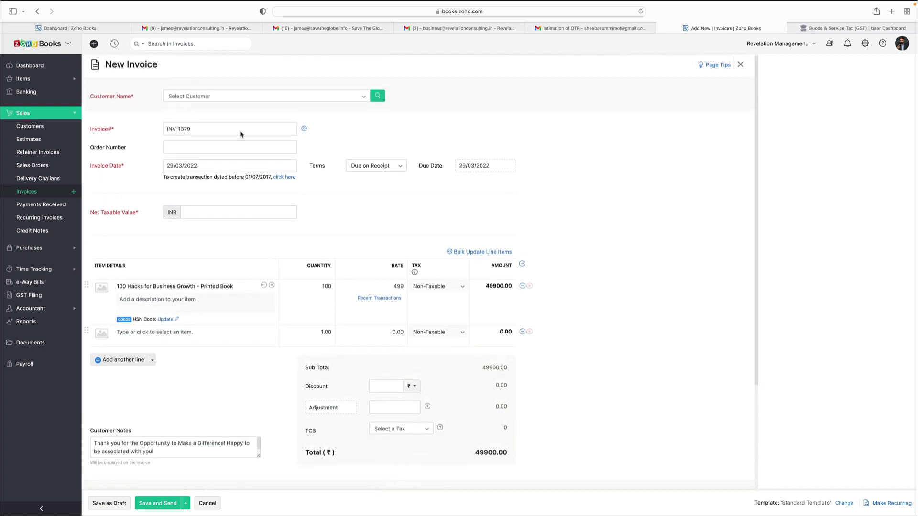
Step: Open and close a New Customer form unsaved, then leave invoice INV-1379 for the Invoices list
{"action": "left_click", "coordinate": [233, 98]}
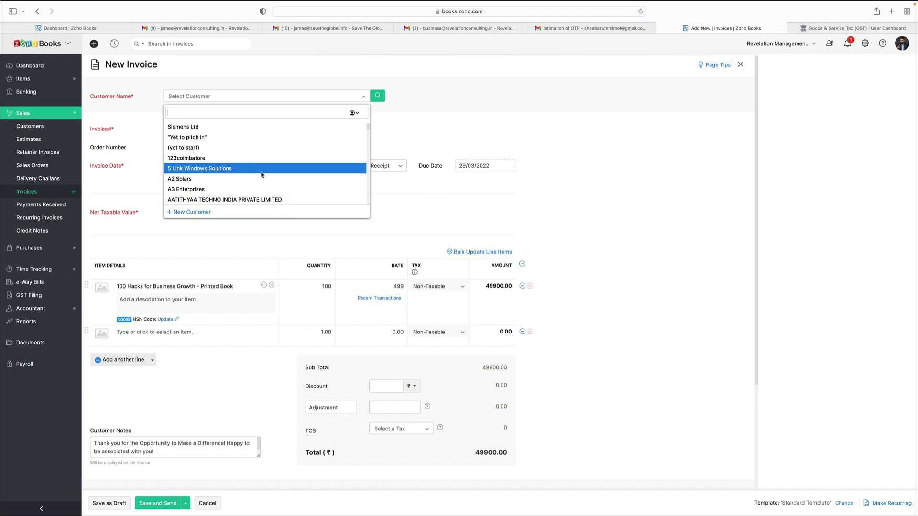
{"action": "left_click", "coordinate": [196, 213]}
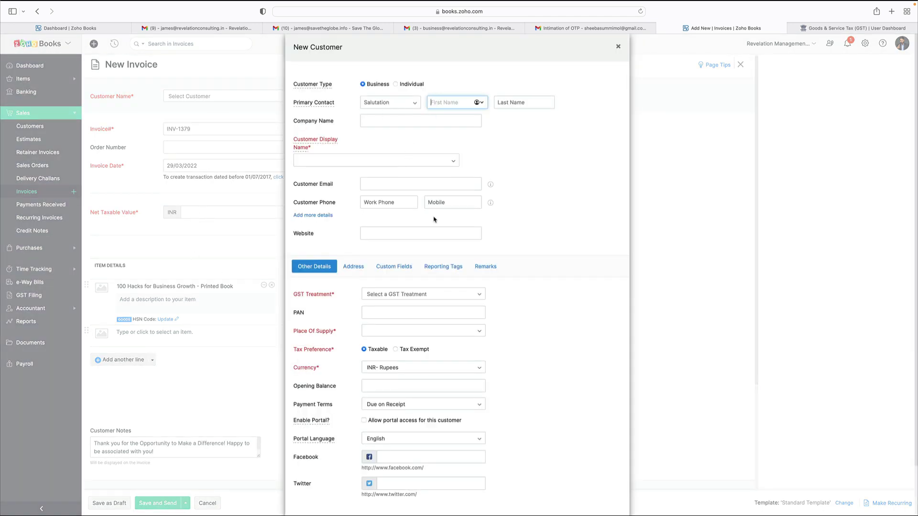
{"action": "scroll", "coordinate": [435, 220], "scroll_direction": "down", "scroll_amount": 2}
{"action": "left_click", "coordinate": [429, 255]}
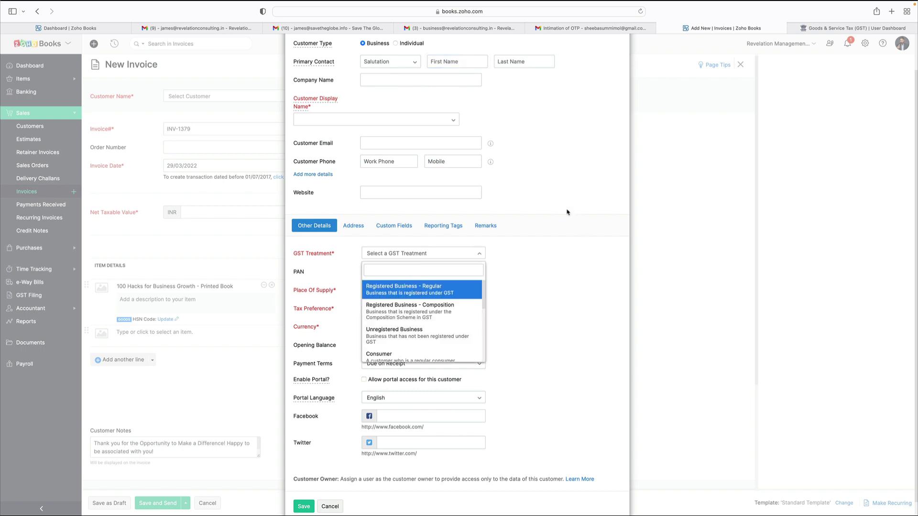
{"action": "scroll", "coordinate": [562, 184], "scroll_direction": "up", "scroll_amount": 2}
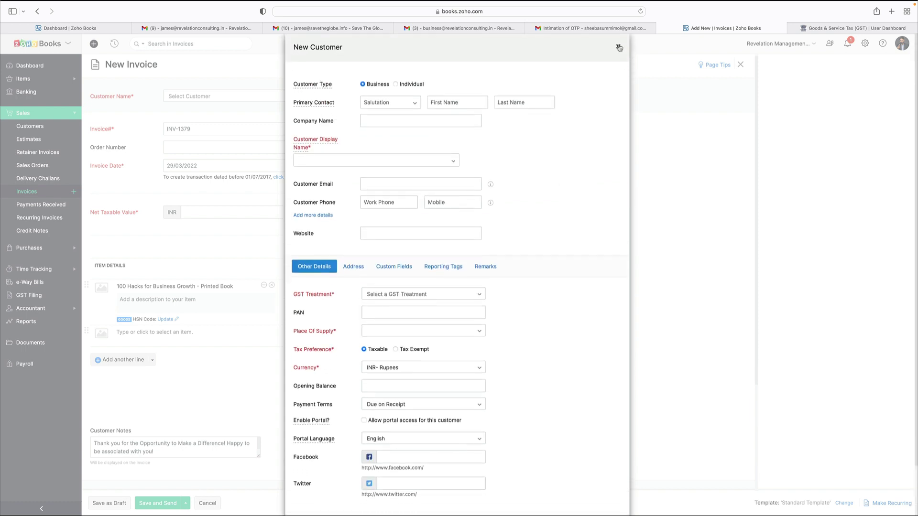
{"action": "left_click", "coordinate": [619, 48]}
{"action": "left_click", "coordinate": [18, 192]}
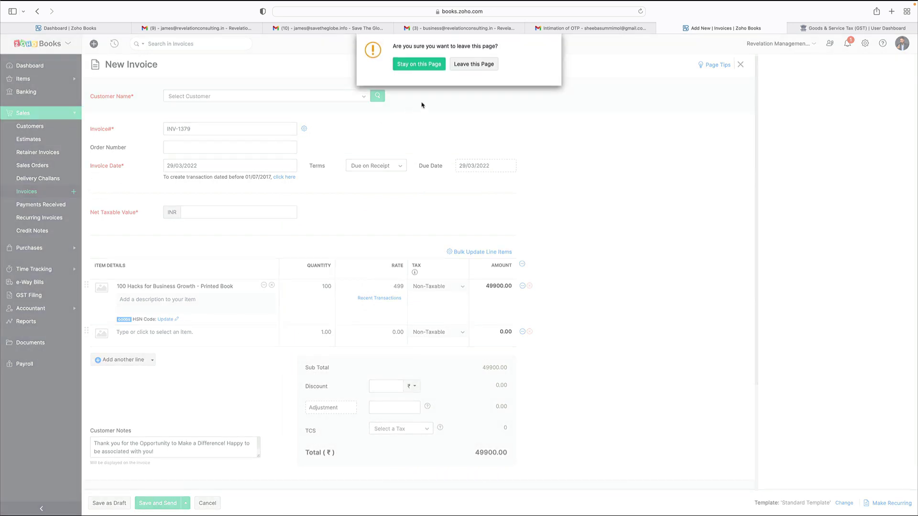
{"action": "left_click", "coordinate": [467, 65]}
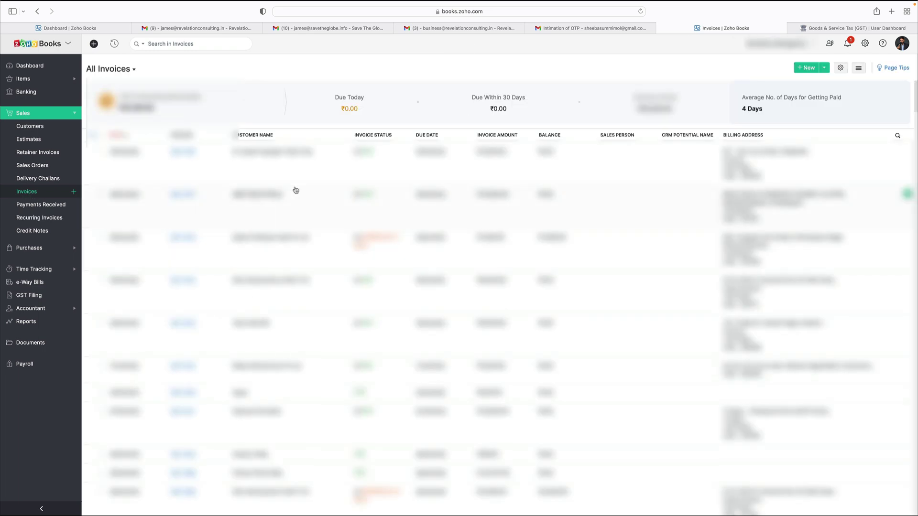
Step: Open invoice INV-1377 and start a new invoice cloned from it
{"action": "left_click", "coordinate": [184, 194]}
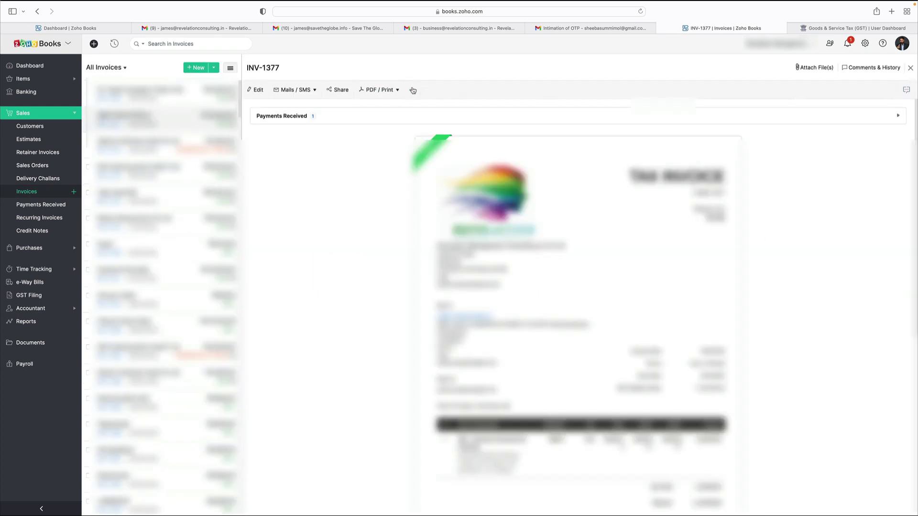
{"action": "left_click", "coordinate": [413, 90]}
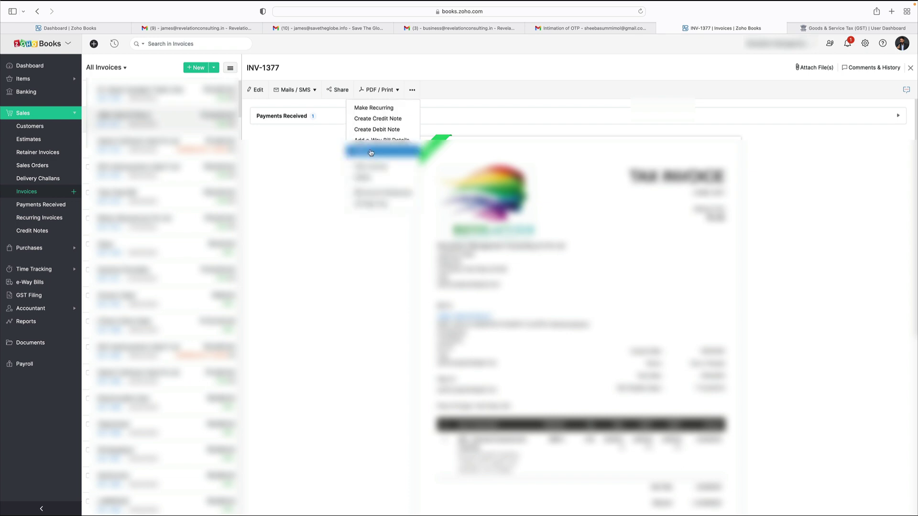
{"action": "left_click", "coordinate": [371, 153]}
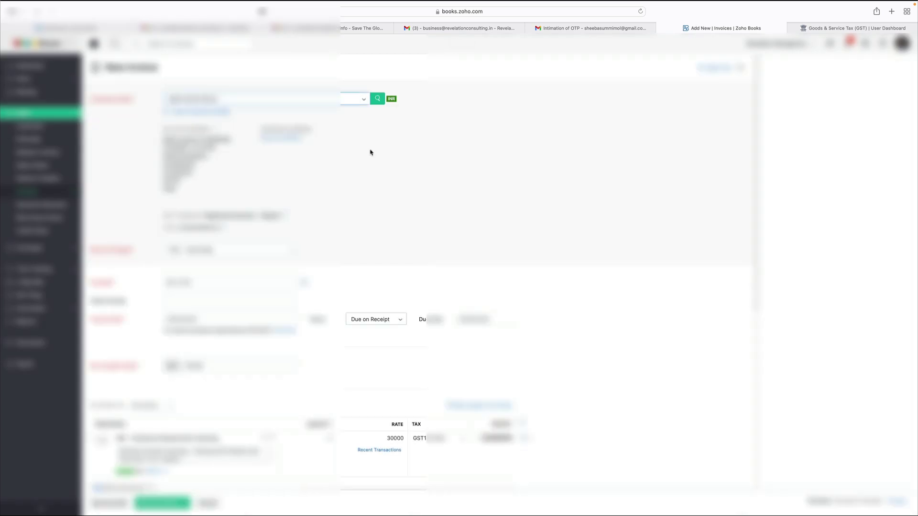
Step: Cancel the cloned invoice unsaved and check notifications for the GSTR-3B upload to GSTN
{"action": "scroll", "coordinate": [395, 210], "scroll_direction": "down", "scroll_amount": 5}
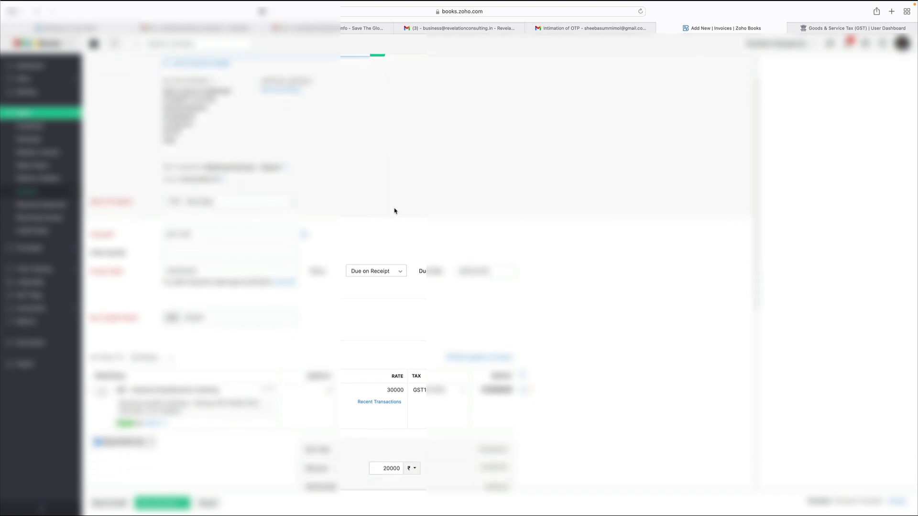
{"action": "scroll", "coordinate": [388, 209], "scroll_direction": "down", "scroll_amount": 3}
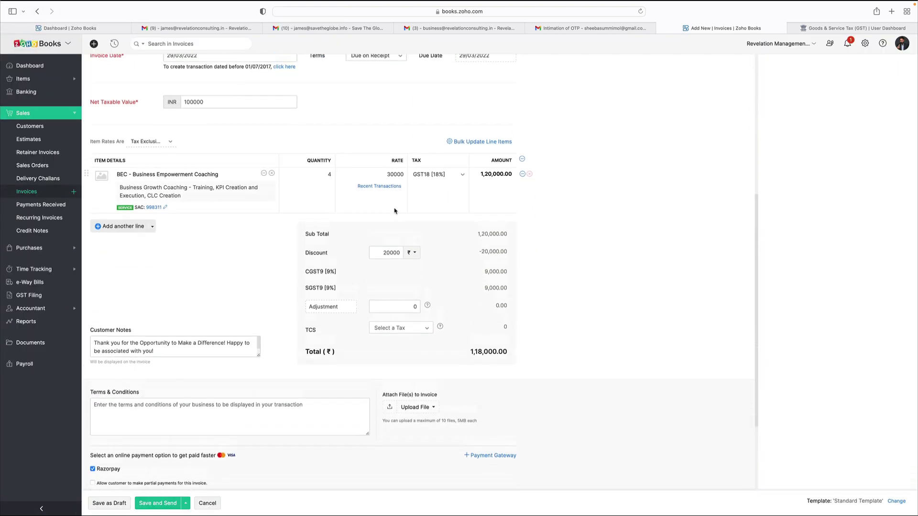
{"action": "scroll", "coordinate": [363, 205], "scroll_direction": "up", "scroll_amount": 4}
{"action": "scroll", "coordinate": [358, 212], "scroll_direction": "down", "scroll_amount": 5}
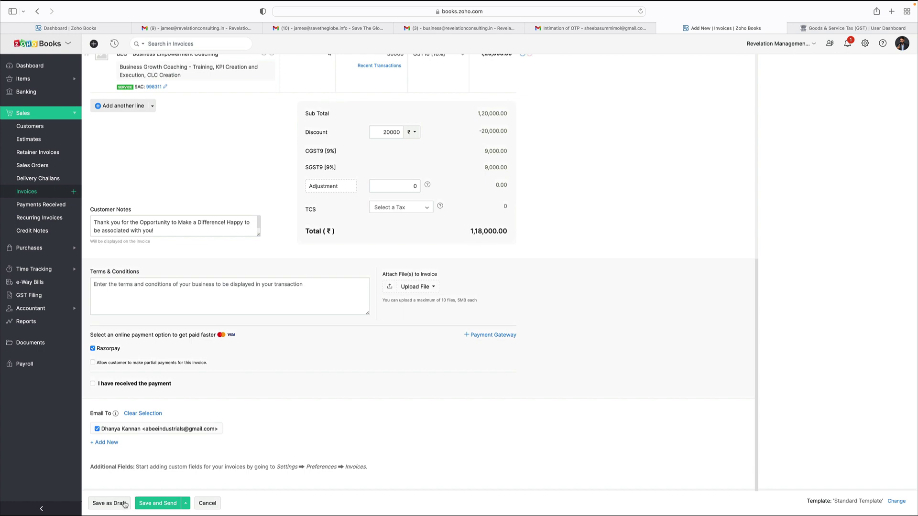
{"action": "scroll", "coordinate": [318, 382], "scroll_direction": "up", "scroll_amount": 10}
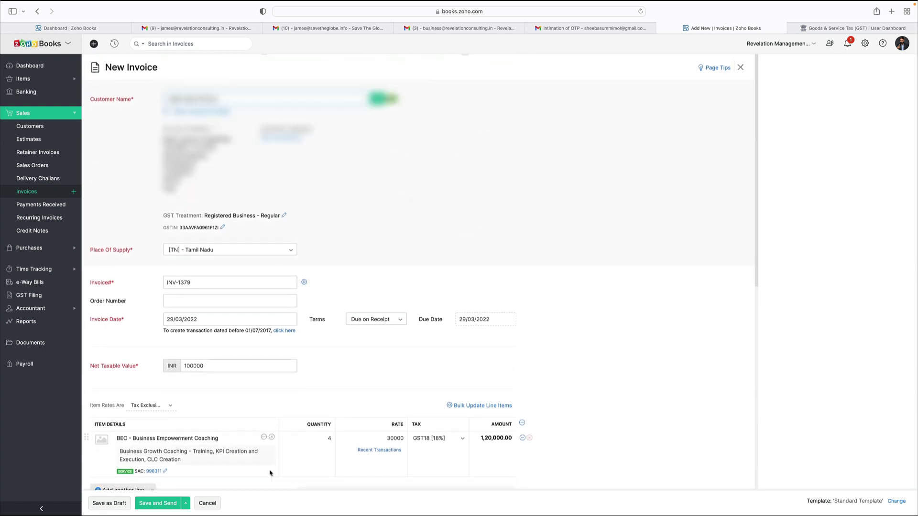
{"action": "left_click", "coordinate": [208, 504]}
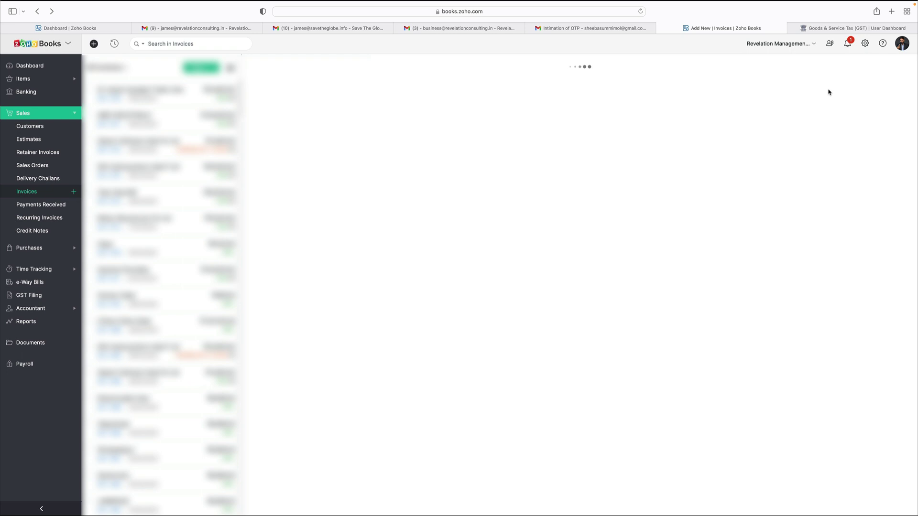
{"action": "left_click", "coordinate": [847, 43]}
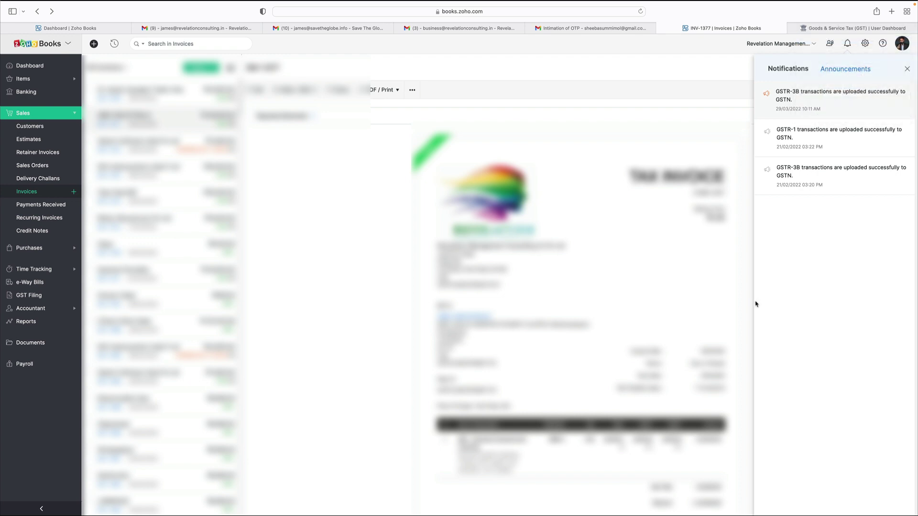
Step: Refresh the portal's February GSTR-3B so it shows the data pushed from Zoho Books
{"action": "left_click", "coordinate": [856, 28]}
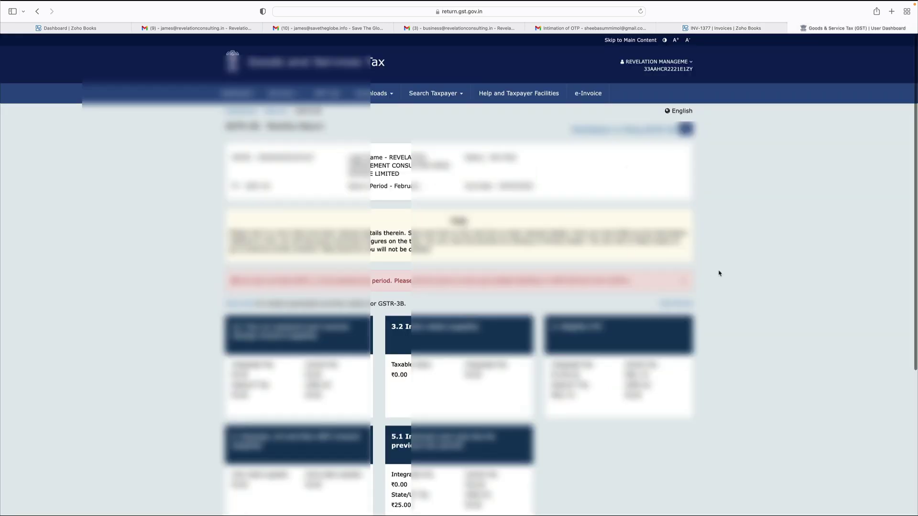
{"action": "scroll", "coordinate": [719, 273], "scroll_direction": "down", "scroll_amount": 5}
{"action": "scroll", "coordinate": [719, 273], "scroll_direction": "up", "scroll_amount": 5}
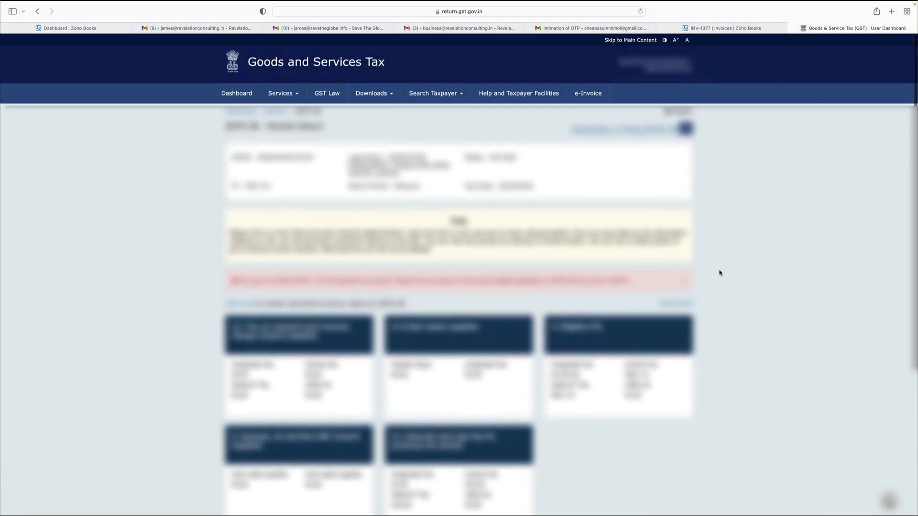
{"action": "scroll", "coordinate": [719, 273], "scroll_direction": "down", "scroll_amount": 1}
{"action": "scroll", "coordinate": [719, 273], "scroll_direction": "up", "scroll_amount": 1}
{"action": "left_click", "coordinate": [687, 130]}
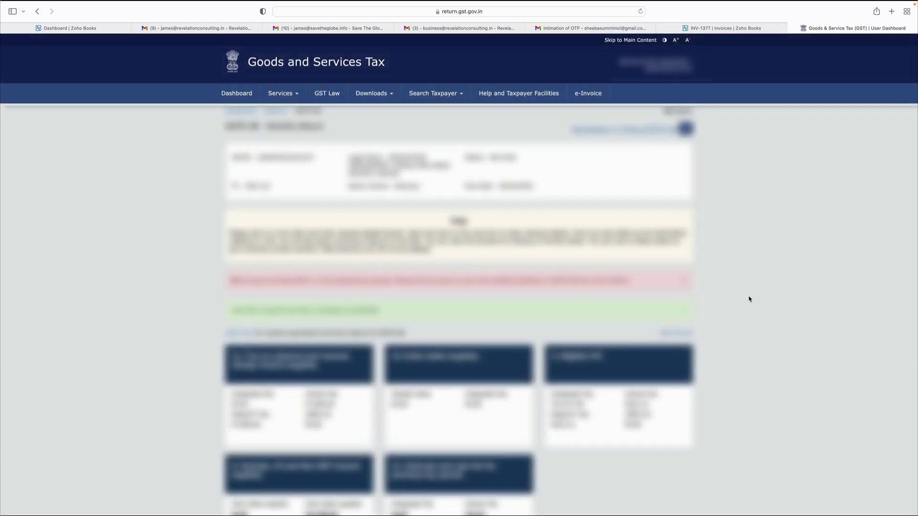
Step: Proceed to the GSTR-3B payment of tax page, accepting the input tax credit warning
{"action": "scroll", "coordinate": [749, 297], "scroll_direction": "down", "scroll_amount": 4}
{"action": "scroll", "coordinate": [749, 299], "scroll_direction": "down", "scroll_amount": 2}
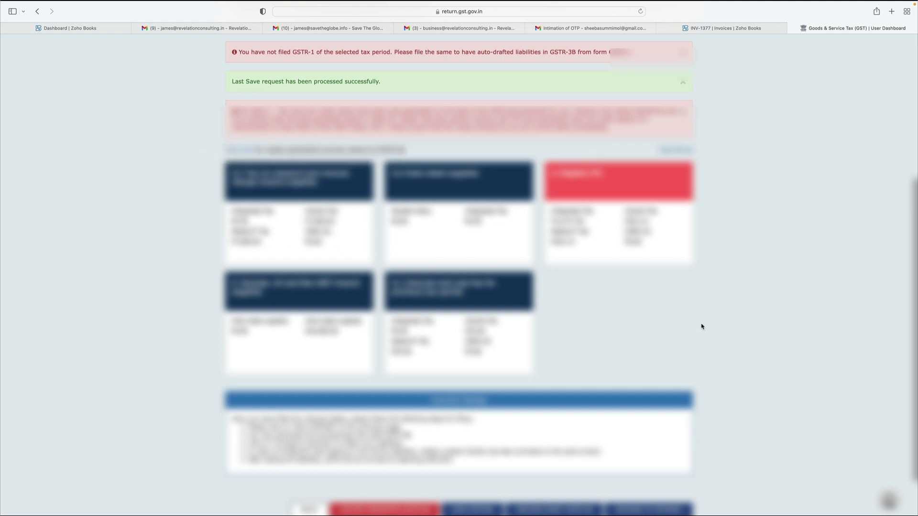
{"action": "scroll", "coordinate": [701, 325], "scroll_direction": "down", "scroll_amount": 2}
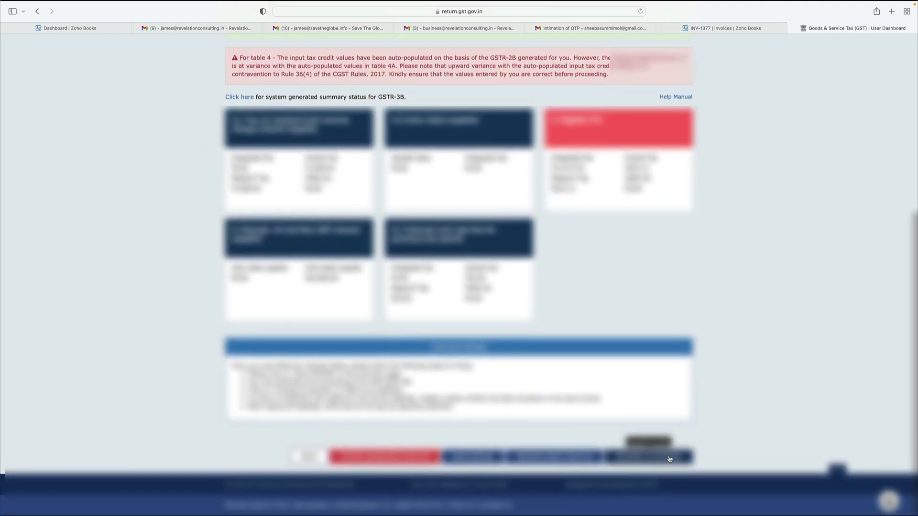
{"action": "left_click", "coordinate": [670, 457]}
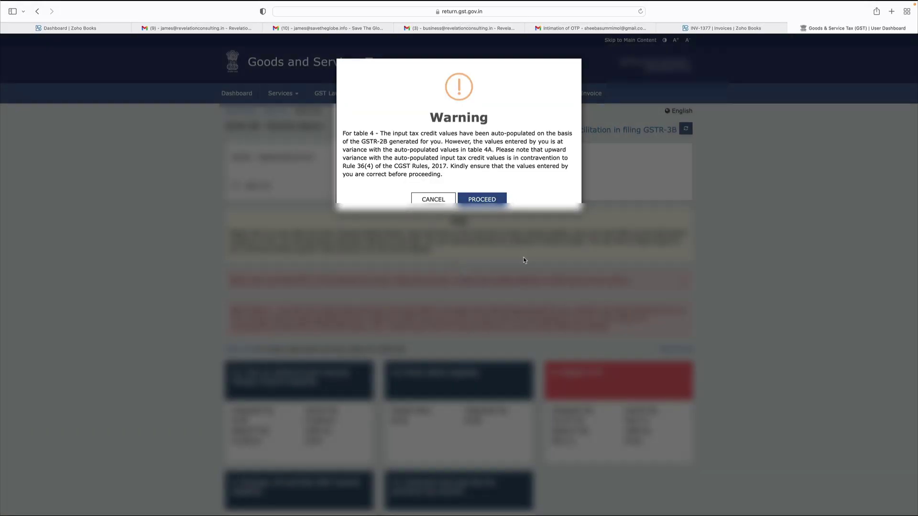
{"action": "left_click", "coordinate": [481, 199]}
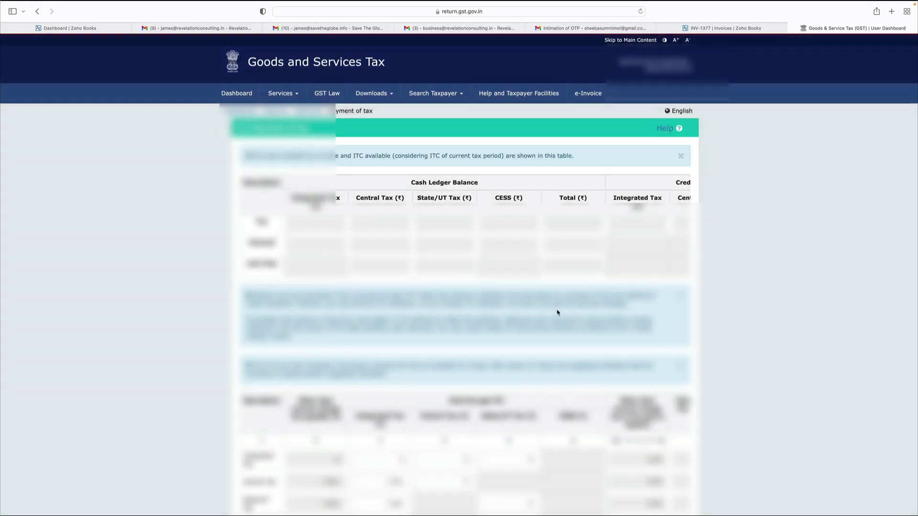
Step: Create a challan from the Payment of tax page, accepting the zero-value and shortfall warnings
{"action": "scroll", "coordinate": [526, 358], "scroll_direction": "down", "scroll_amount": 5}
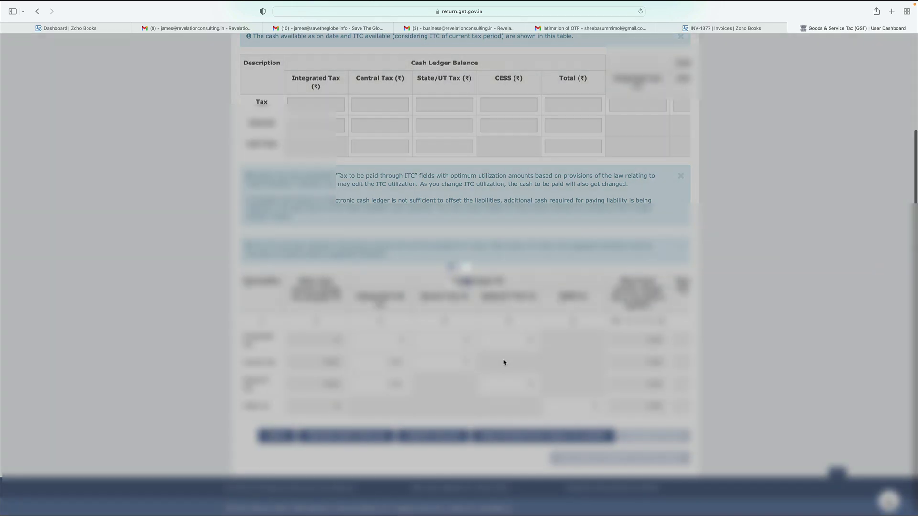
{"action": "scroll", "coordinate": [505, 368], "scroll_direction": "right", "scroll_amount": 5}
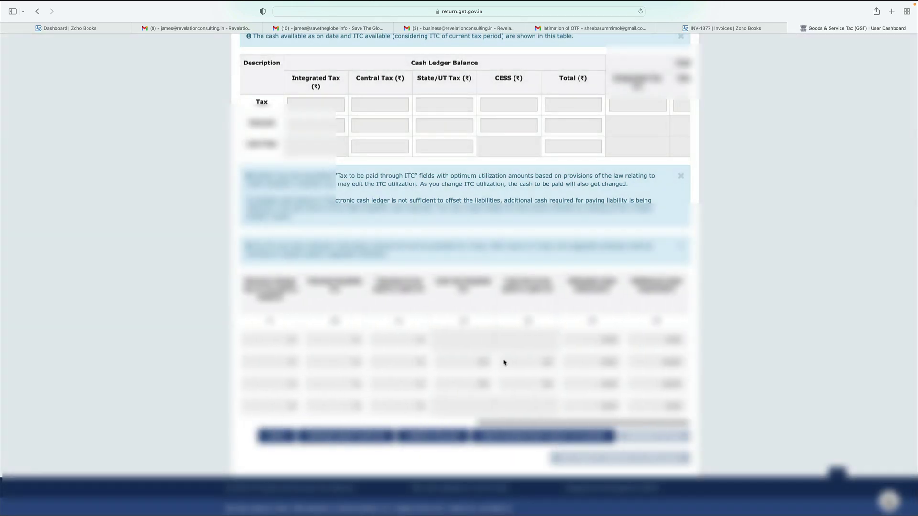
{"action": "scroll", "coordinate": [504, 363], "scroll_direction": "left", "scroll_amount": 5}
{"action": "scroll", "coordinate": [744, 343], "scroll_direction": "up", "scroll_amount": 5}
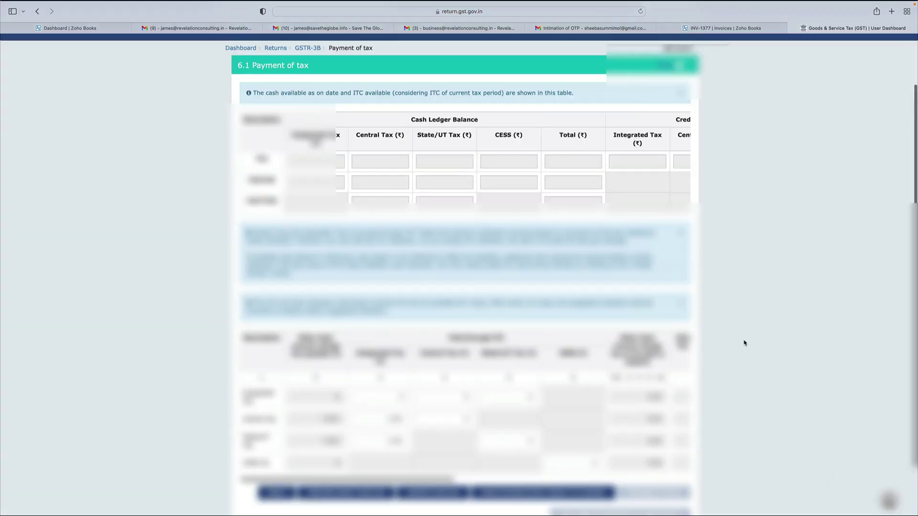
{"action": "scroll", "coordinate": [744, 343], "scroll_direction": "down", "scroll_amount": 4}
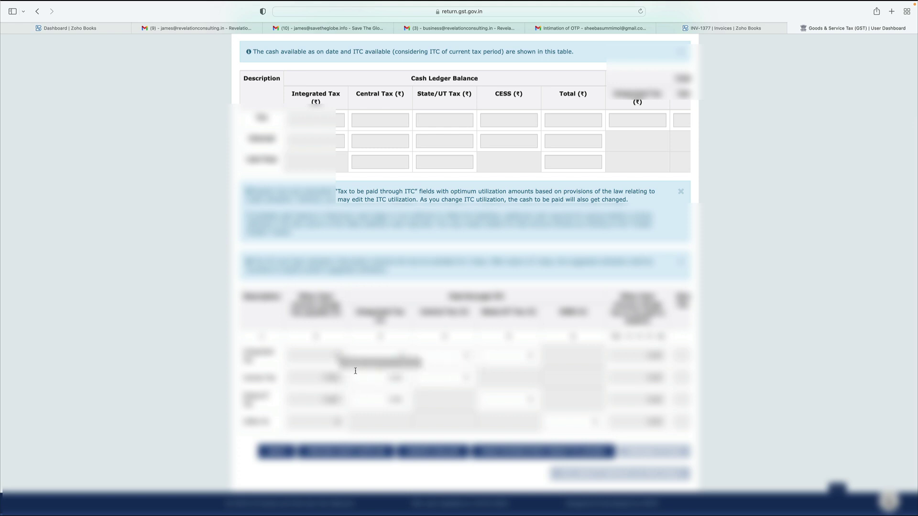
{"action": "scroll", "coordinate": [508, 385], "scroll_direction": "down", "scroll_amount": 1}
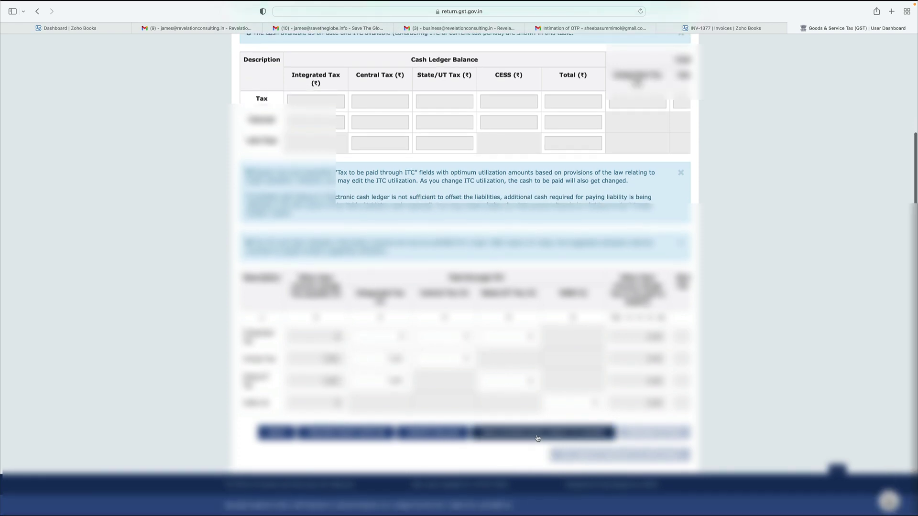
{"action": "left_click", "coordinate": [538, 439]}
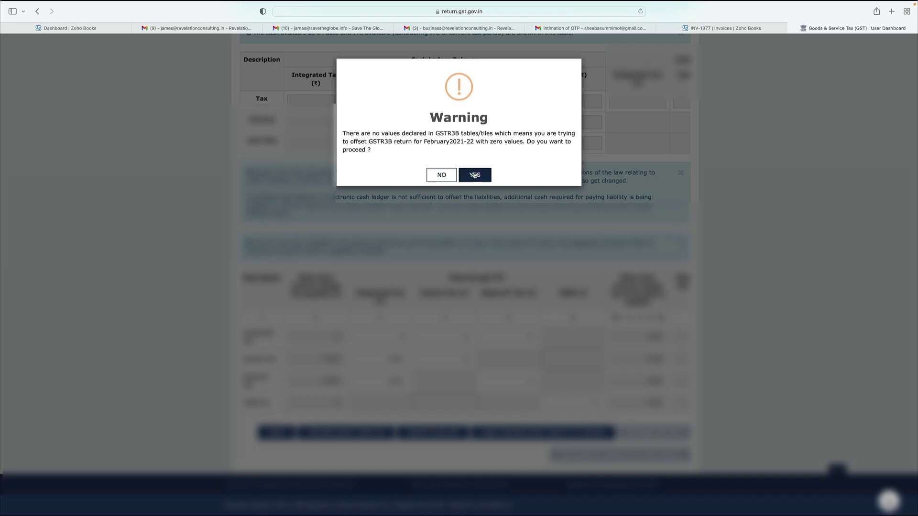
{"action": "left_click", "coordinate": [475, 175]}
{"action": "left_click", "coordinate": [475, 168]}
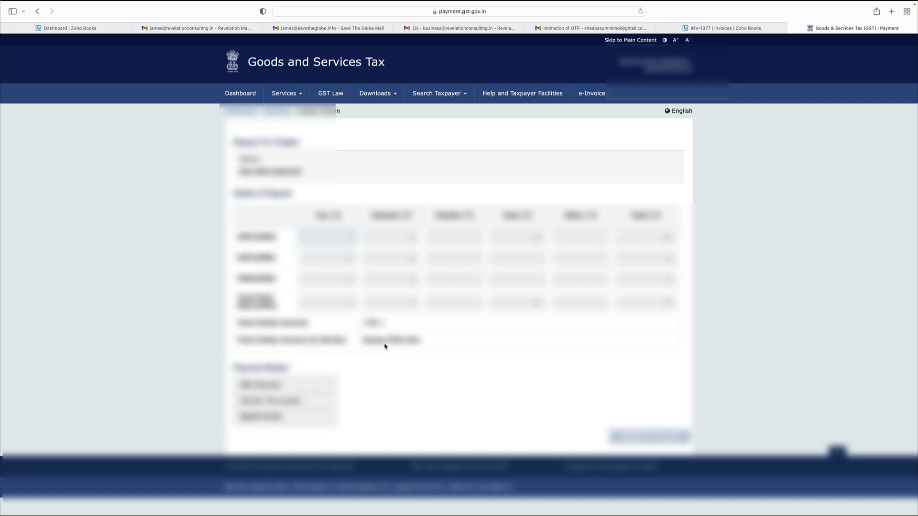
Step: Generate the tax challan with E-Payment as the payment mode
{"action": "left_click", "coordinate": [275, 387]}
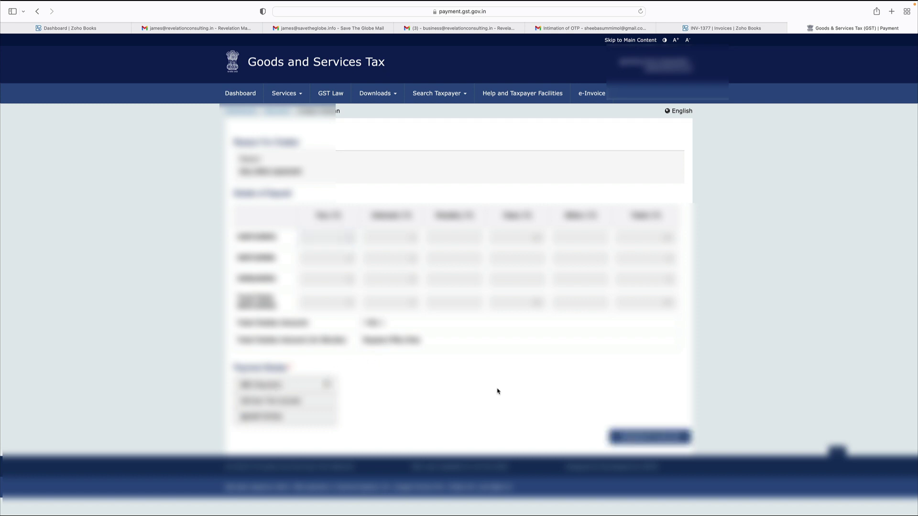
{"action": "left_click", "coordinate": [631, 439]}
{"action": "scroll", "coordinate": [550, 349], "scroll_direction": "down", "scroll_amount": 3}
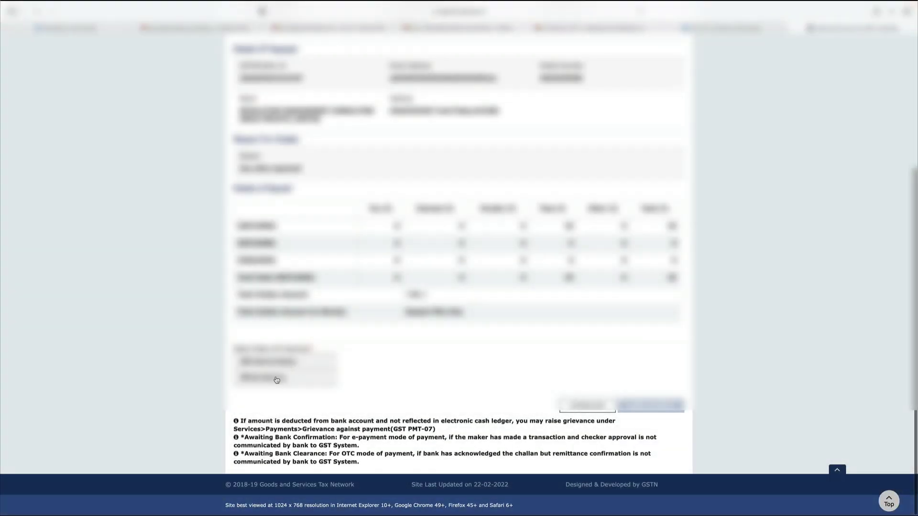
Step: Pay the challan by net banking through the first listed bank, accepting the terms
{"action": "left_click", "coordinate": [275, 377]}
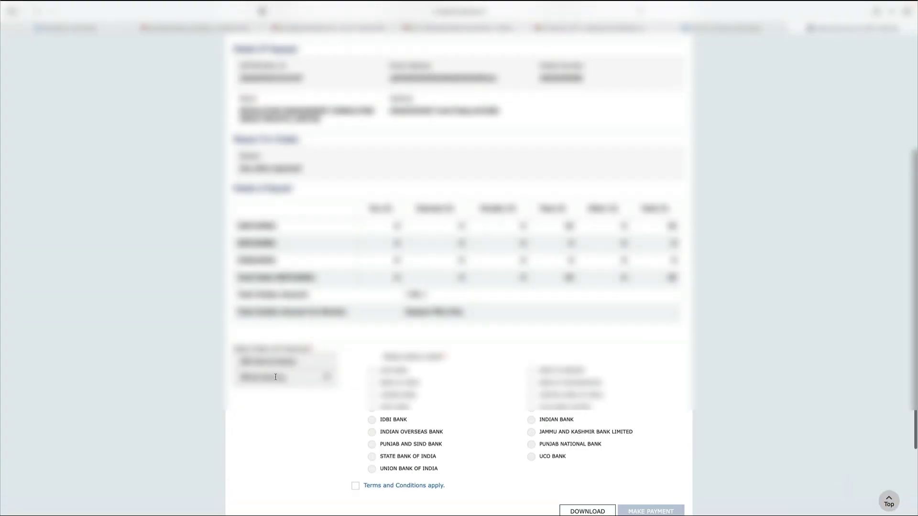
{"action": "scroll", "coordinate": [461, 383], "scroll_direction": "down", "scroll_amount": 1}
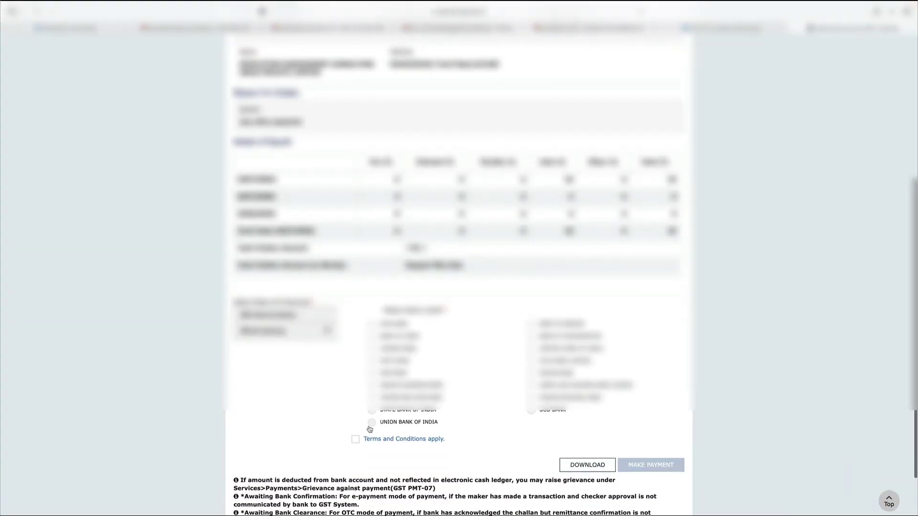
{"action": "left_click", "coordinate": [372, 325]}
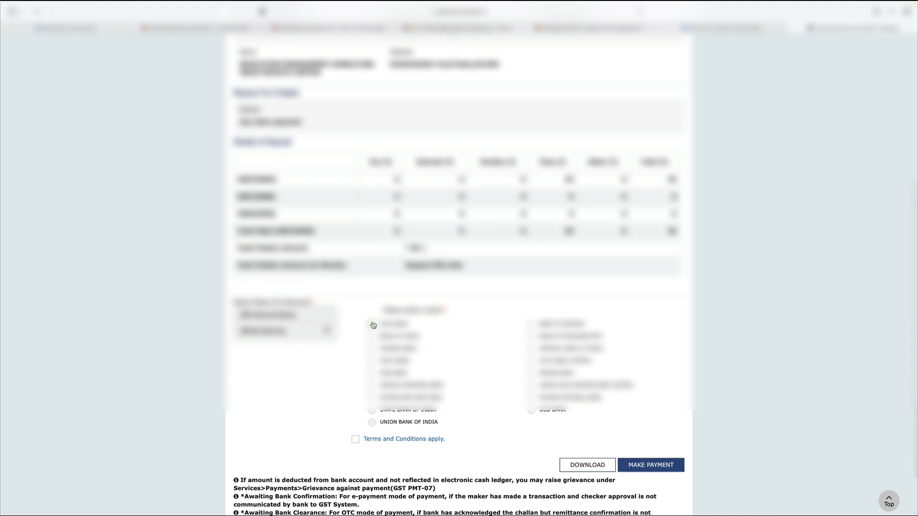
{"action": "left_click", "coordinate": [355, 440]}
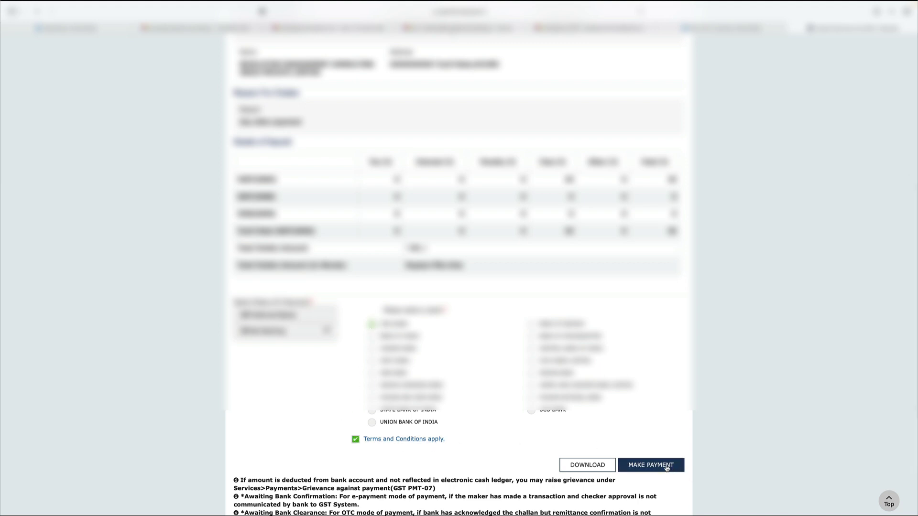
{"action": "left_click", "coordinate": [667, 467]}
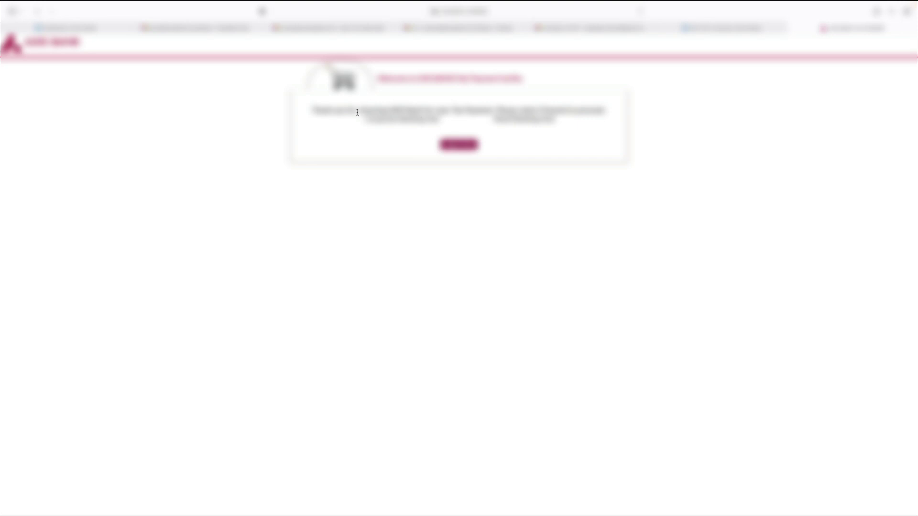